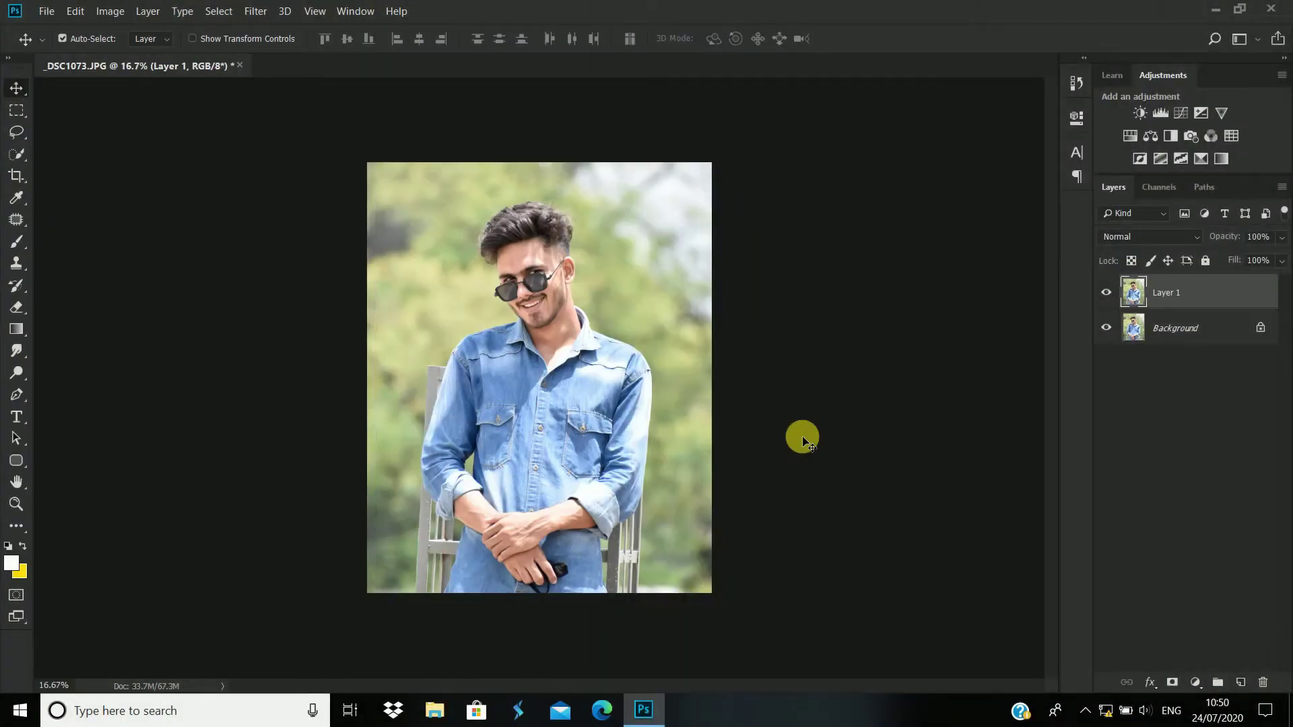
# In the Camera Raw Filter, set Contrast +21, Highlights -100, Shadows +34 and Blacks -3
pyautogui.click(256, 11)
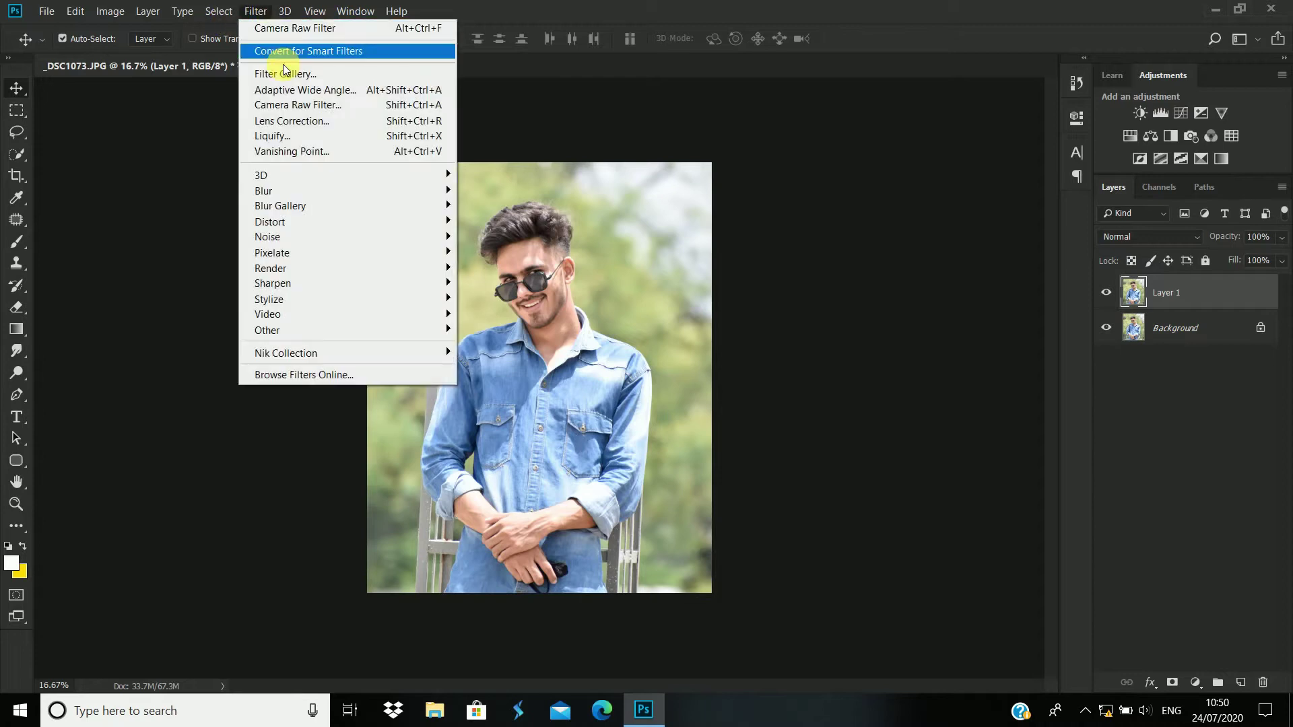
pyautogui.click(293, 102)
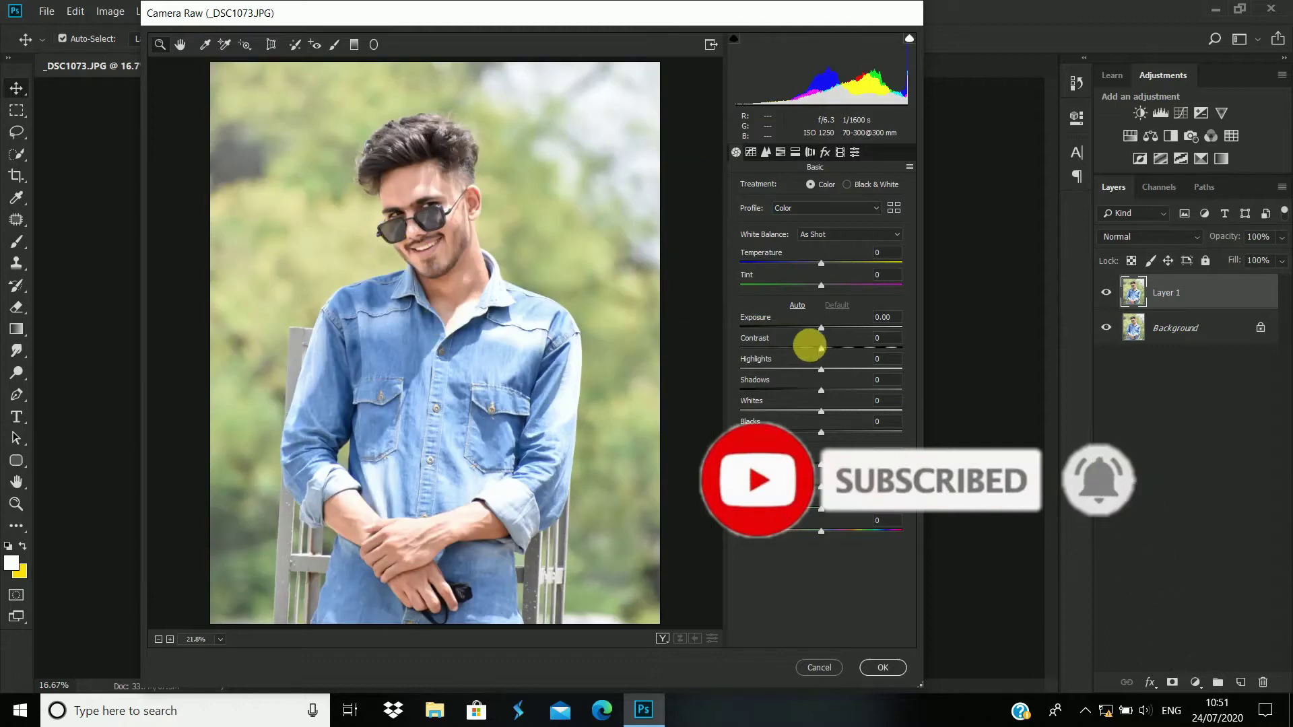
pyautogui.moveTo(821, 348)
pyautogui.mouseDown()
pyautogui.moveTo(835, 357)
pyautogui.moveTo(714, 370)
pyautogui.mouseUp()
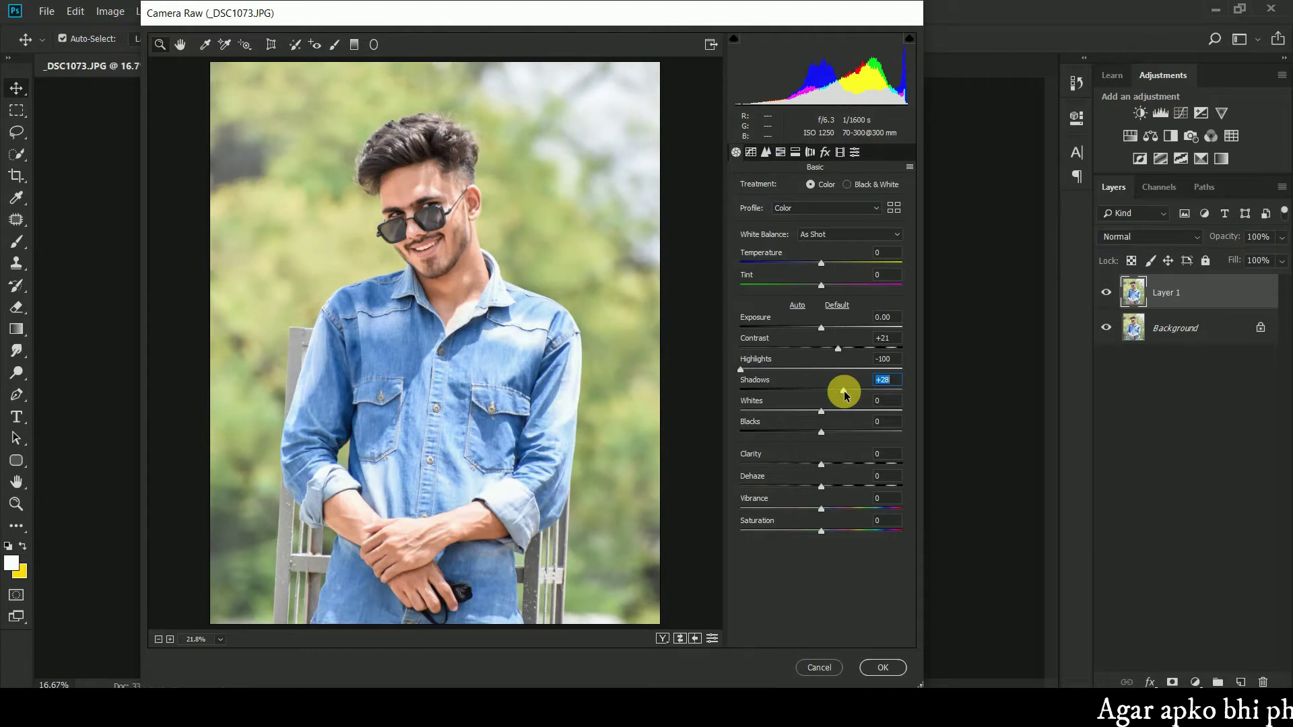
pyautogui.moveTo(851, 390); pyautogui.dragTo(848, 390)
pyautogui.click(822, 431)
pyautogui.moveTo(821, 432); pyautogui.dragTo(828, 465)
# Raise Vibrance to +25 and brighten the Oranges HSL luminance to +8
pyautogui.moveTo(829, 512); pyautogui.dragTo(839, 512)
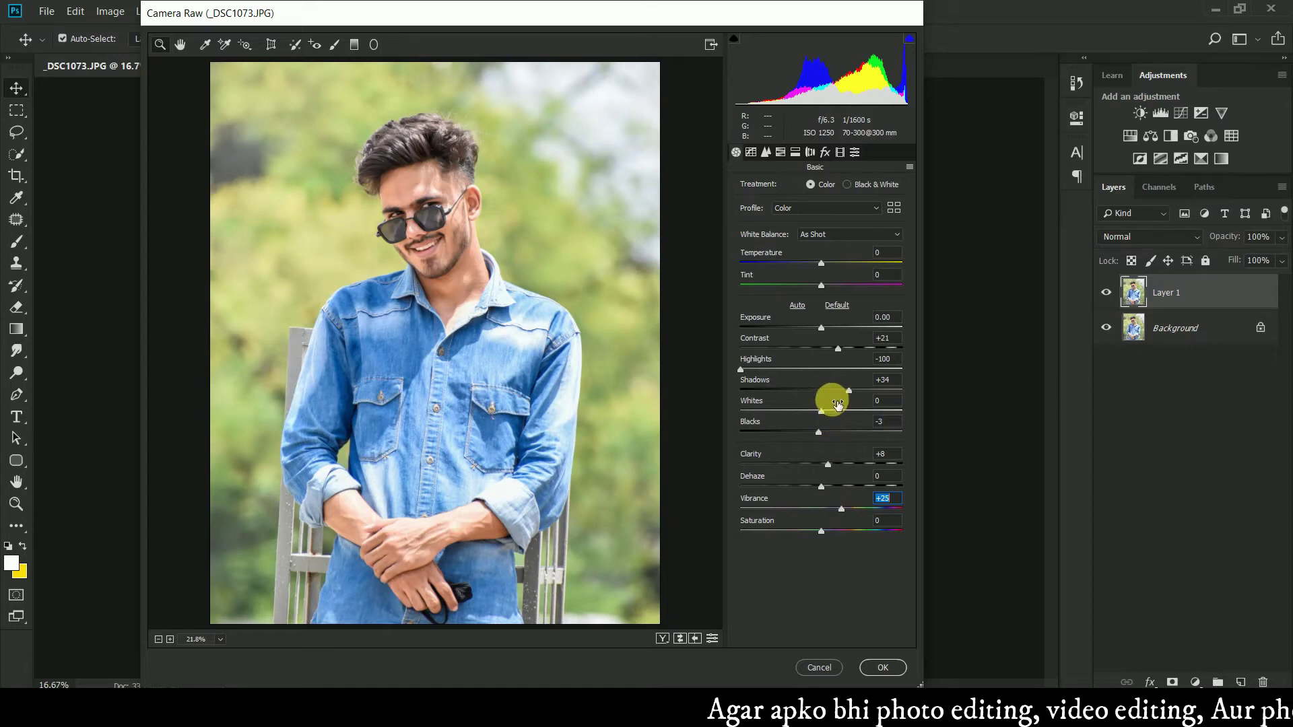
pyautogui.click(780, 151)
pyautogui.moveTo(822, 260); pyautogui.dragTo(831, 264)
# Set HSL saturation to Oranges +13, Yellows +60, Greens +54, Aquas +68 and Blues +13
pyautogui.click(800, 188)
pyautogui.moveTo(819, 261)
pyautogui.mouseDown()
pyautogui.moveTo(888, 286)
pyautogui.moveTo(853, 309)
pyautogui.moveTo(903, 300)
pyautogui.moveTo(772, 311)
pyautogui.mouseUp()
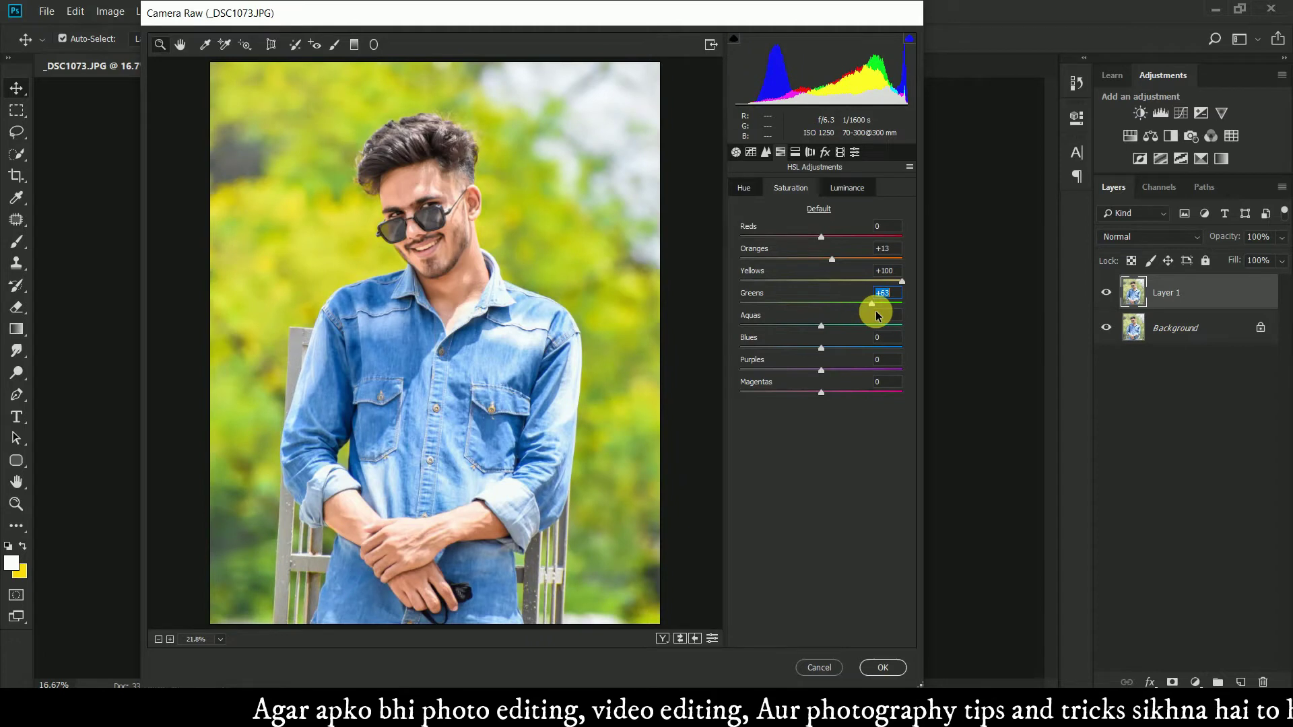
pyautogui.moveTo(875, 310)
pyautogui.mouseDown()
pyautogui.moveTo(833, 284)
pyautogui.moveTo(880, 283)
pyautogui.moveTo(861, 311)
pyautogui.mouseUp()
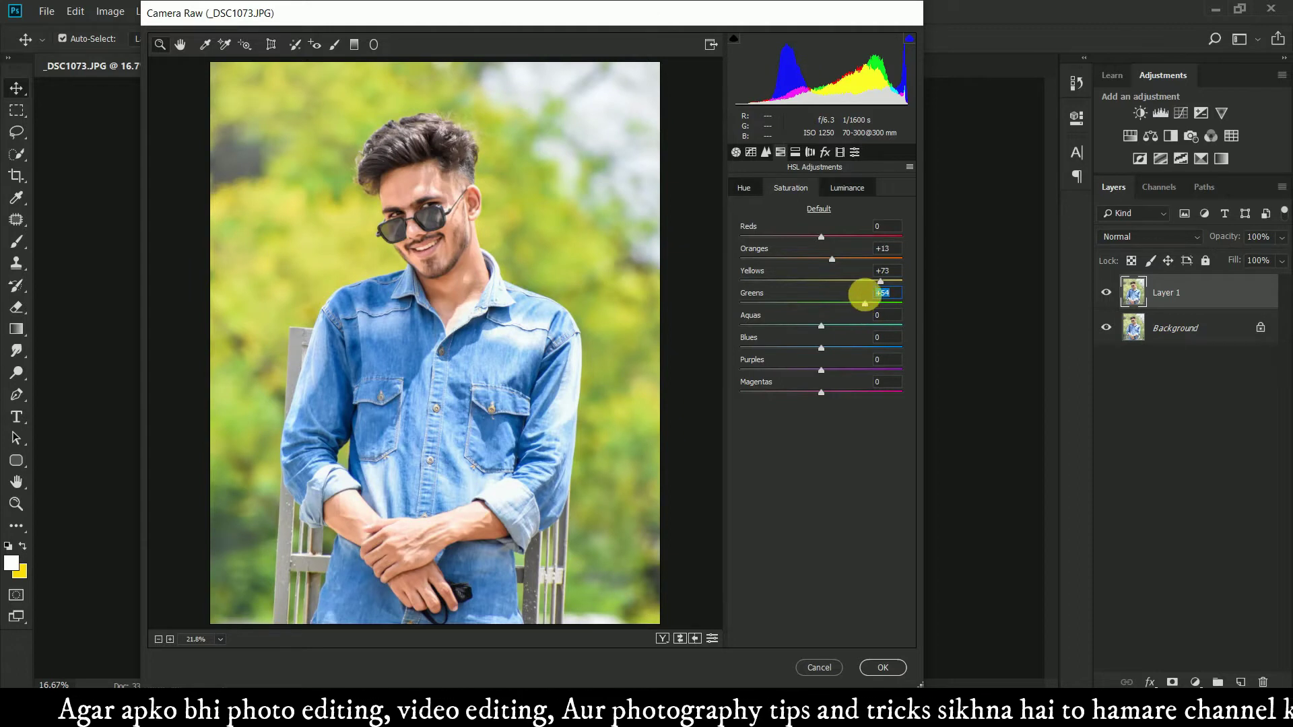
pyautogui.click(871, 287)
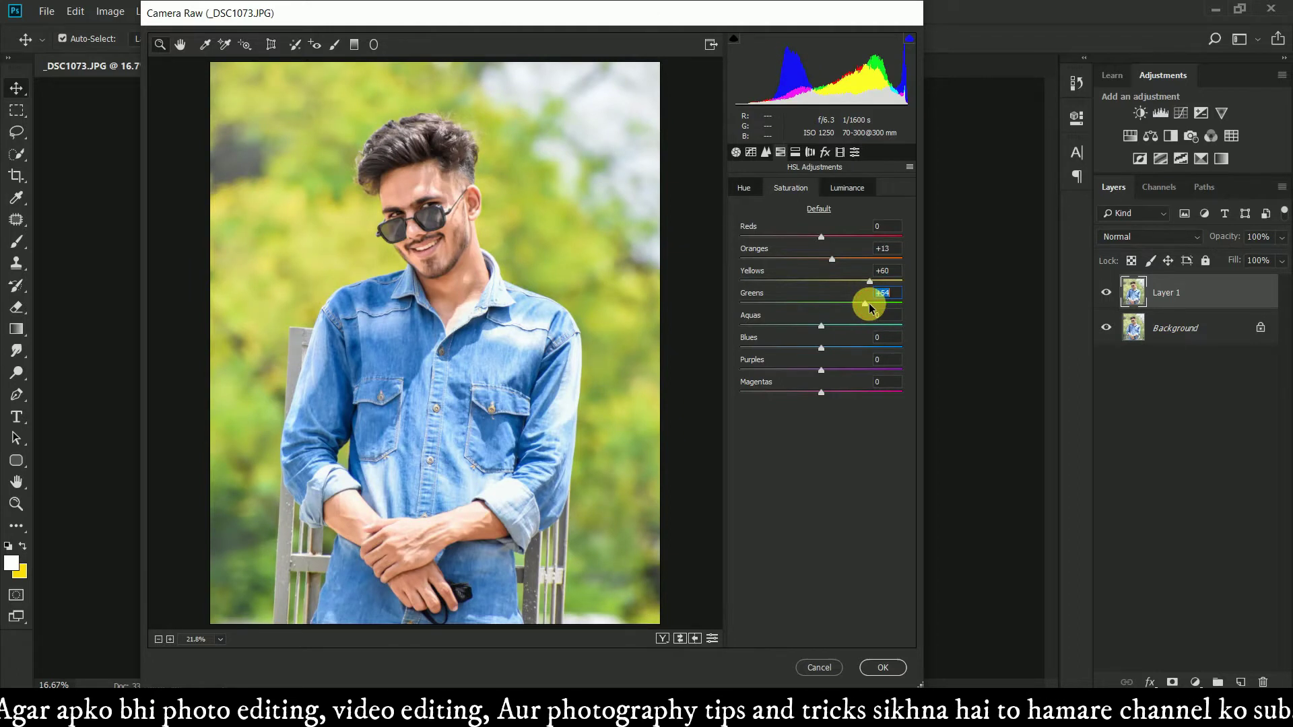
pyautogui.moveTo(821, 326)
pyautogui.mouseDown()
pyautogui.moveTo(766, 326)
pyautogui.moveTo(884, 337)
pyautogui.moveTo(832, 352)
pyautogui.mouseUp()
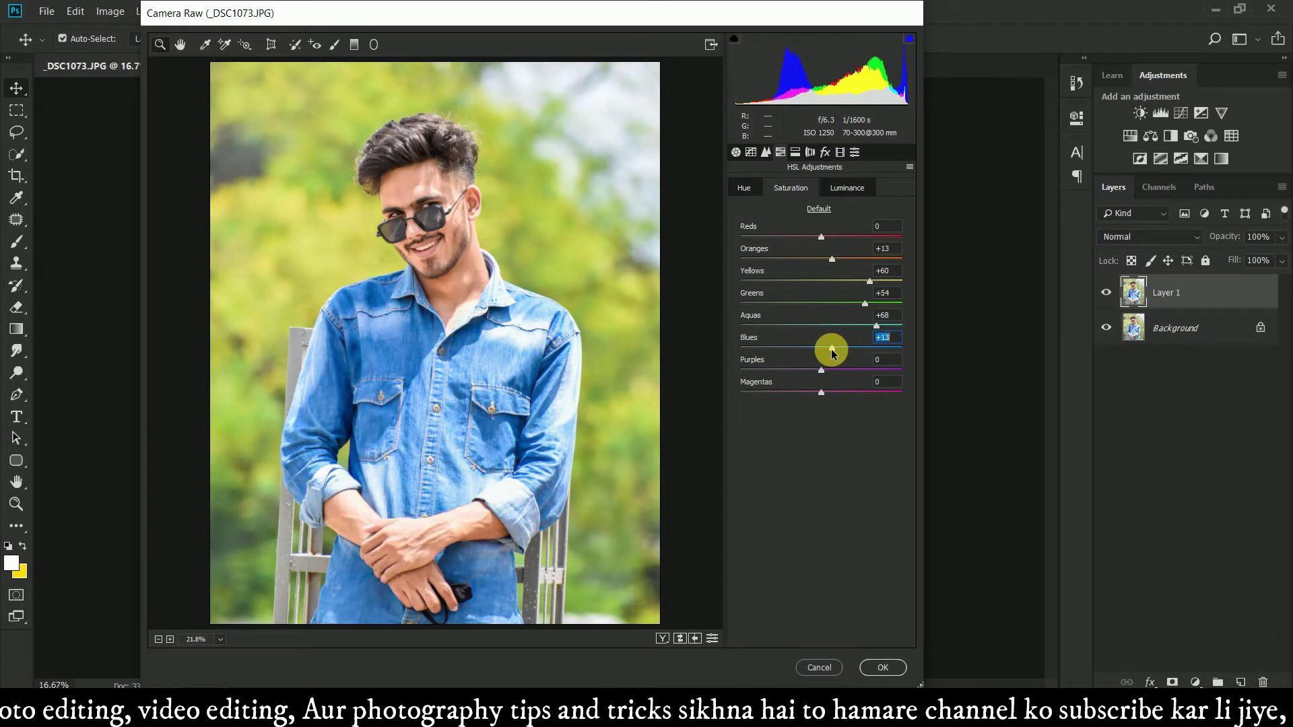
# Set Post Crop Vignetting Amount to -33, apply the Camera Raw grade and zoom to 25%
pyautogui.click(825, 152)
pyautogui.moveTo(808, 329); pyautogui.dragTo(795, 330)
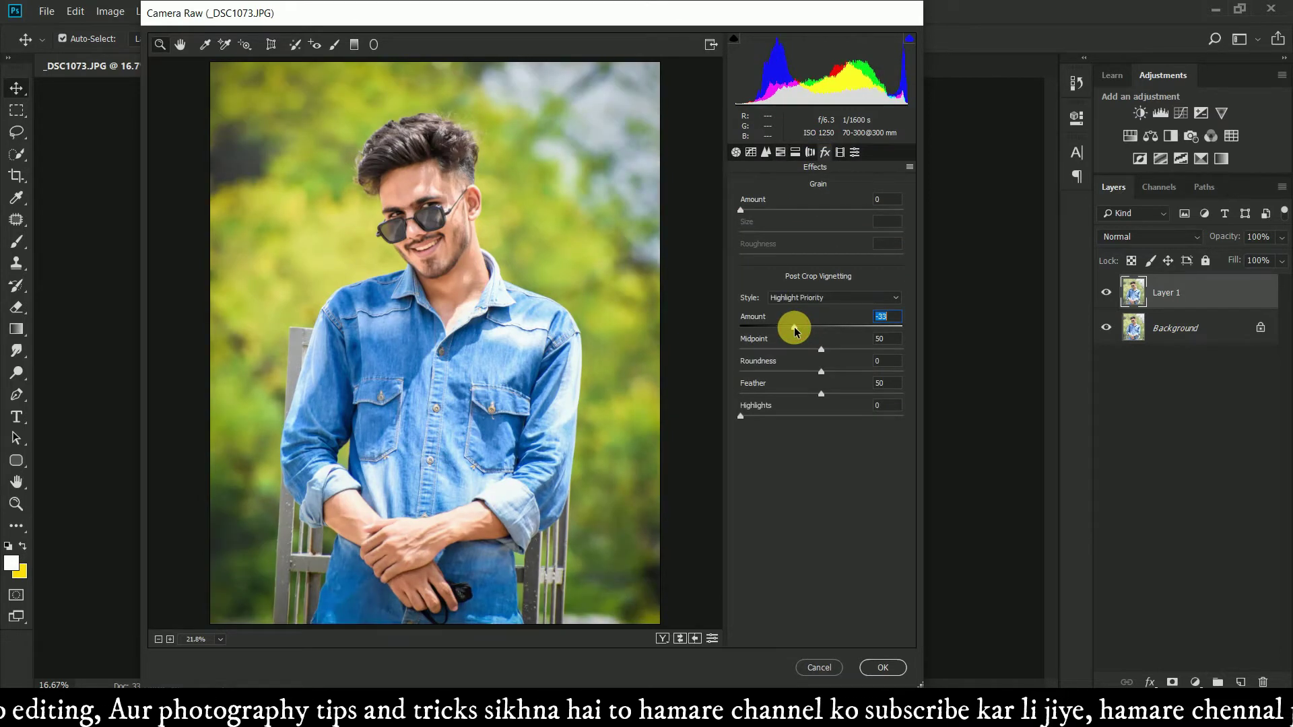
pyautogui.click(882, 667)
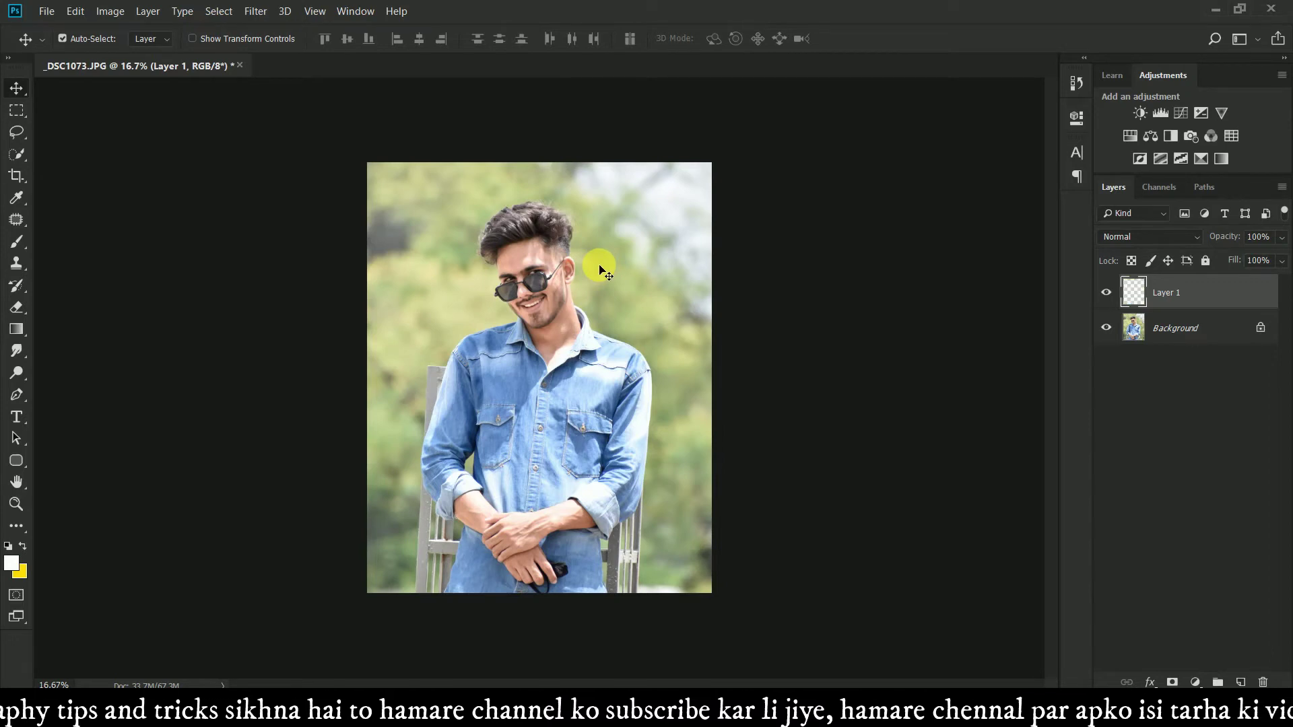
pyautogui.hotkey('ctrl', '+')
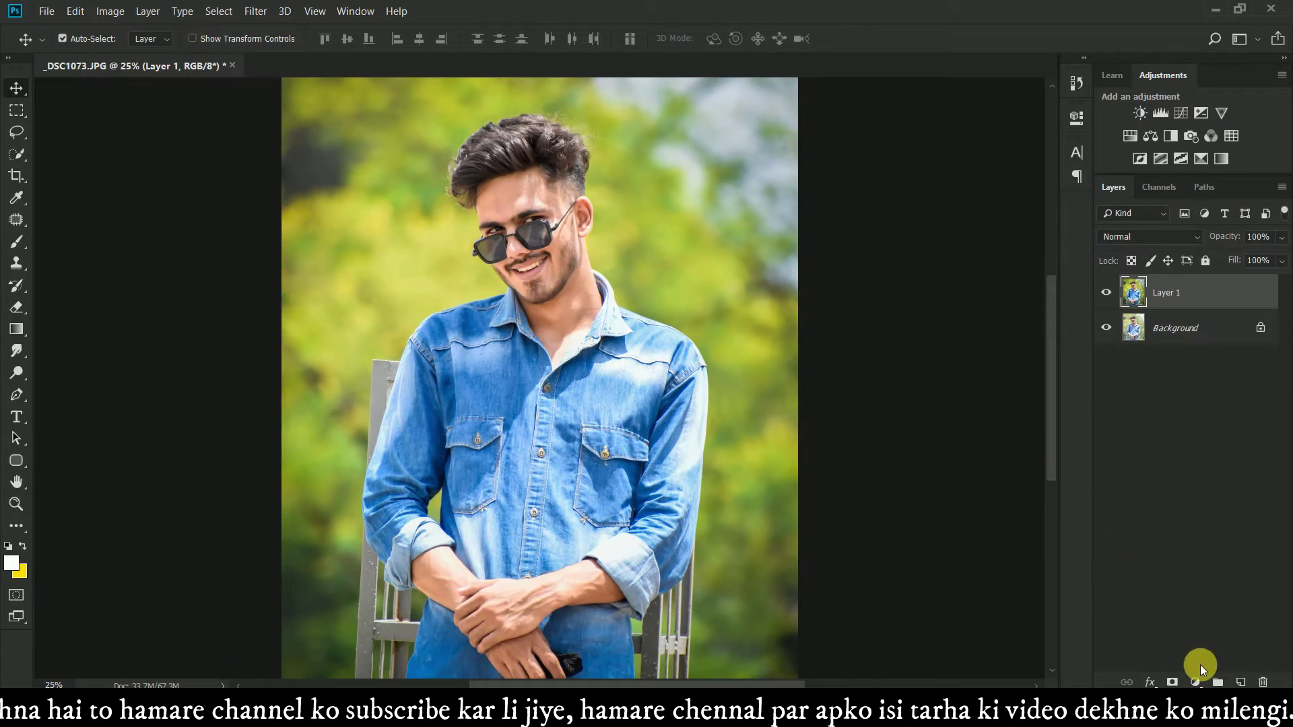
pyautogui.click(1195, 682)
# Add a Selective Color layer setting Yellows to Cyan +33, Magenta -8, Yellow +10, Black +18
pyautogui.click(1196, 679)
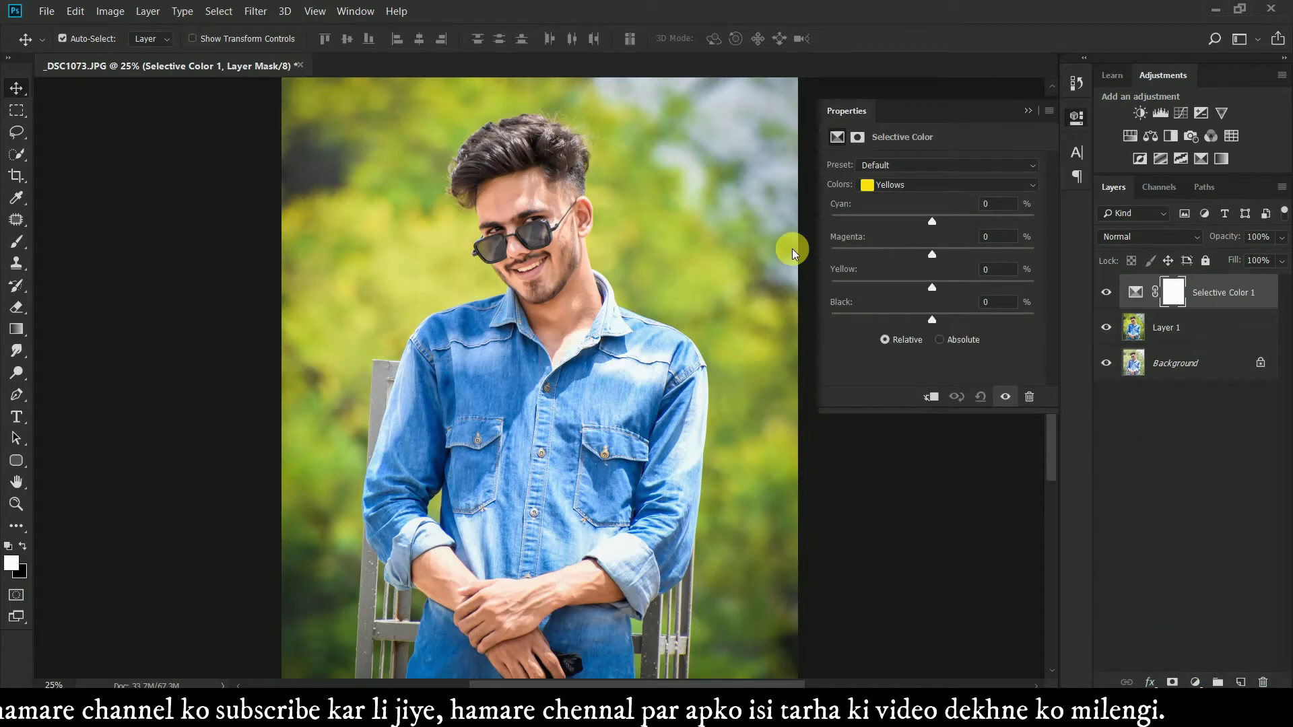
pyautogui.moveTo(932, 221)
pyautogui.mouseDown()
pyautogui.moveTo(985, 222)
pyautogui.moveTo(876, 227)
pyautogui.mouseUp()
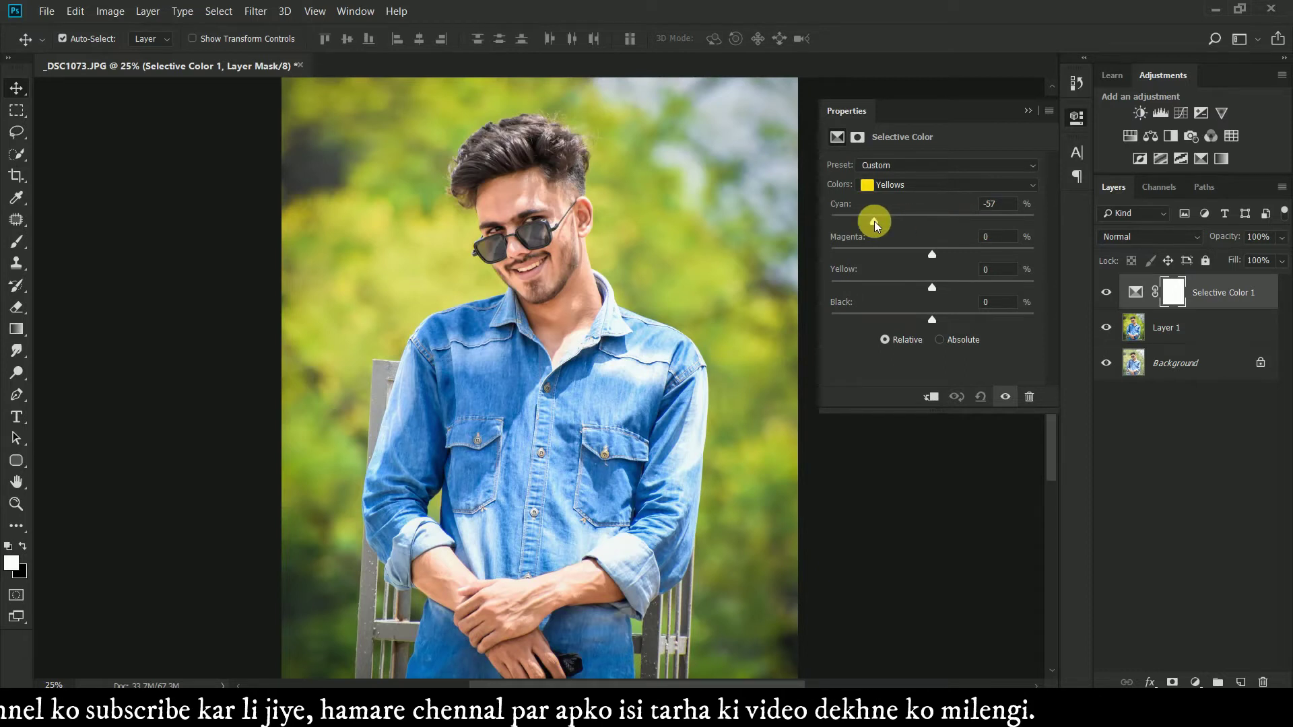
pyautogui.moveTo(875, 224)
pyautogui.mouseDown()
pyautogui.moveTo(997, 233)
pyautogui.moveTo(924, 257)
pyautogui.moveTo(980, 256)
pyautogui.moveTo(920, 260)
pyautogui.mouseUp()
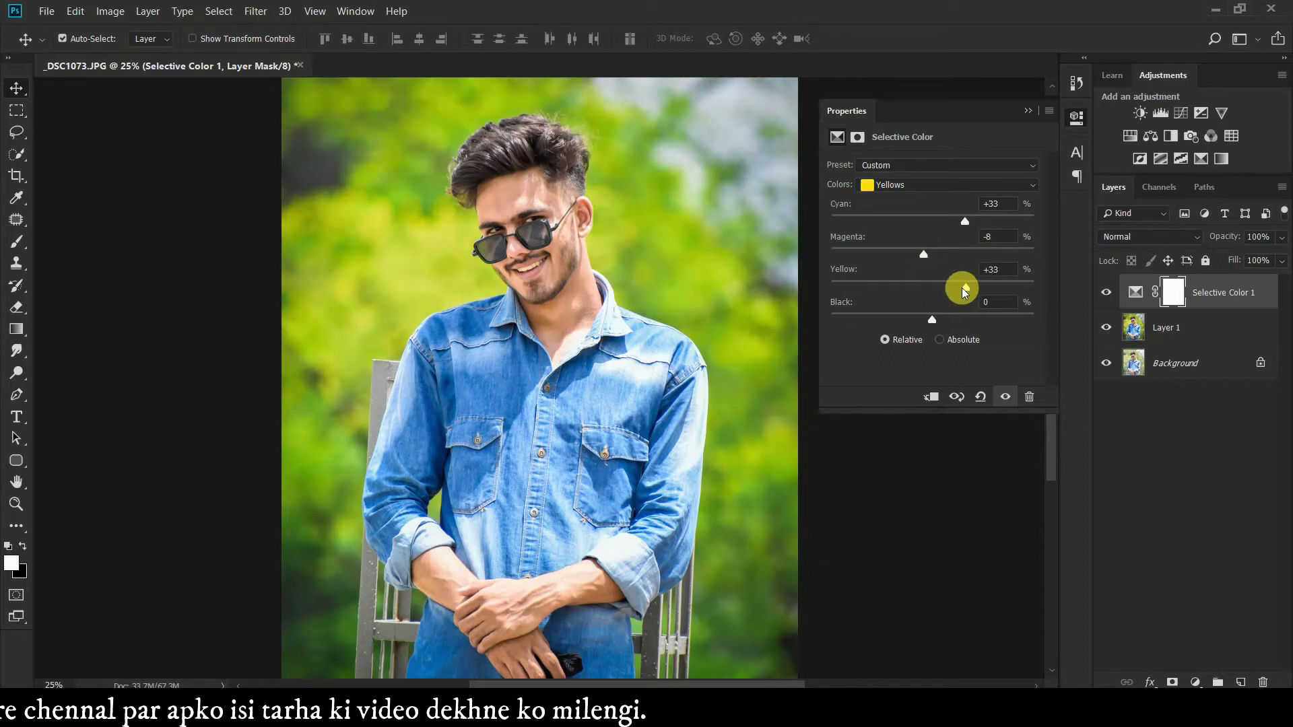
pyautogui.moveTo(965, 291); pyautogui.dragTo(927, 291)
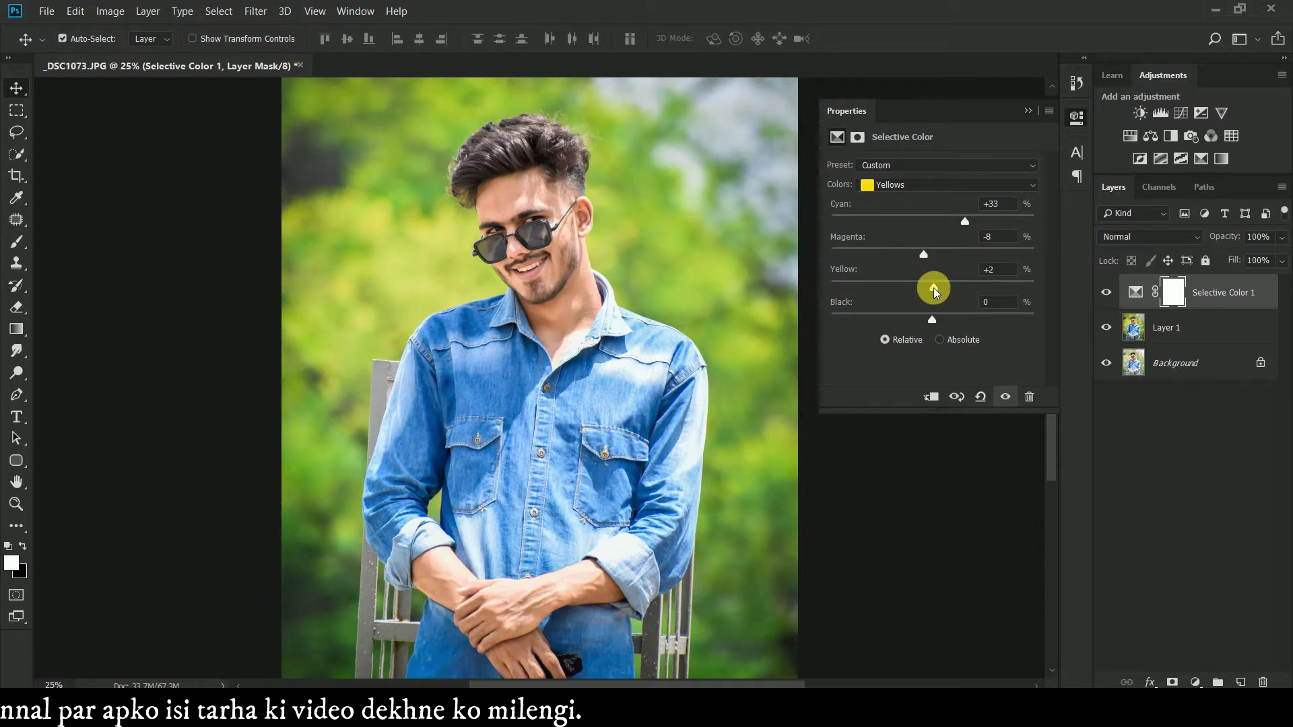
pyautogui.moveTo(935, 291); pyautogui.dragTo(949, 293)
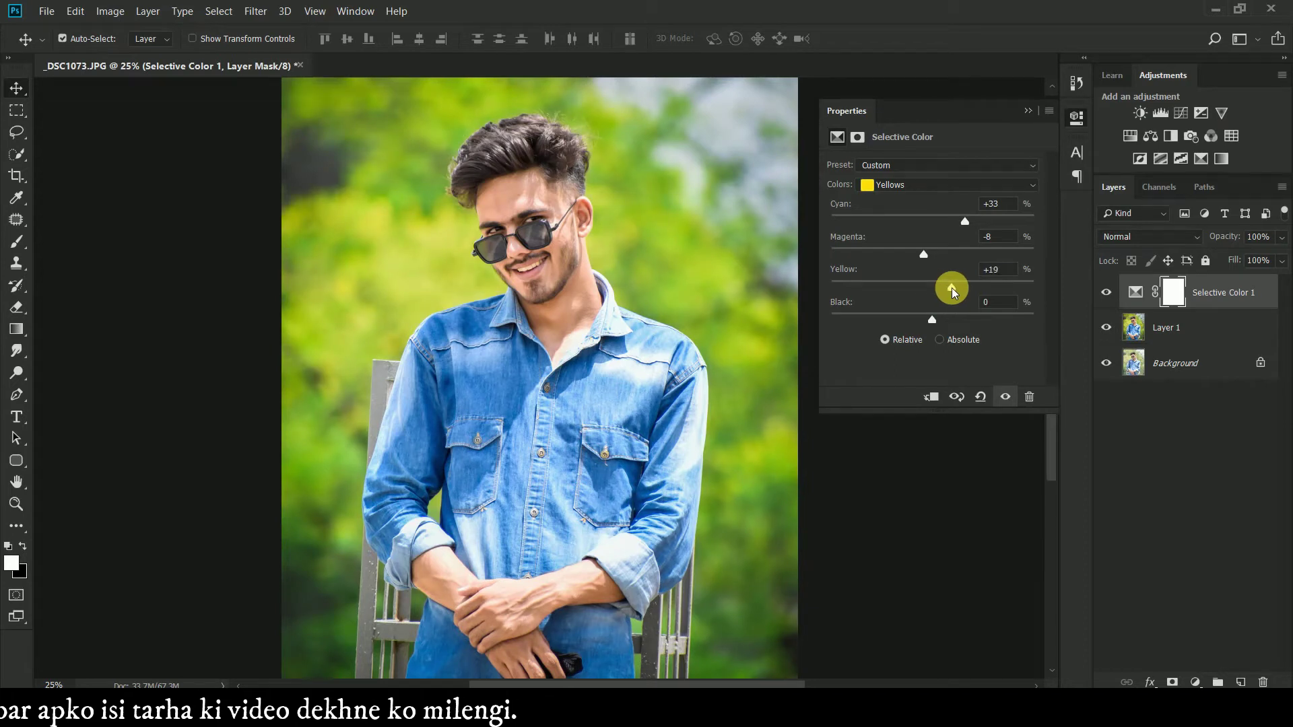
pyautogui.moveTo(945, 290); pyautogui.dragTo(942, 291)
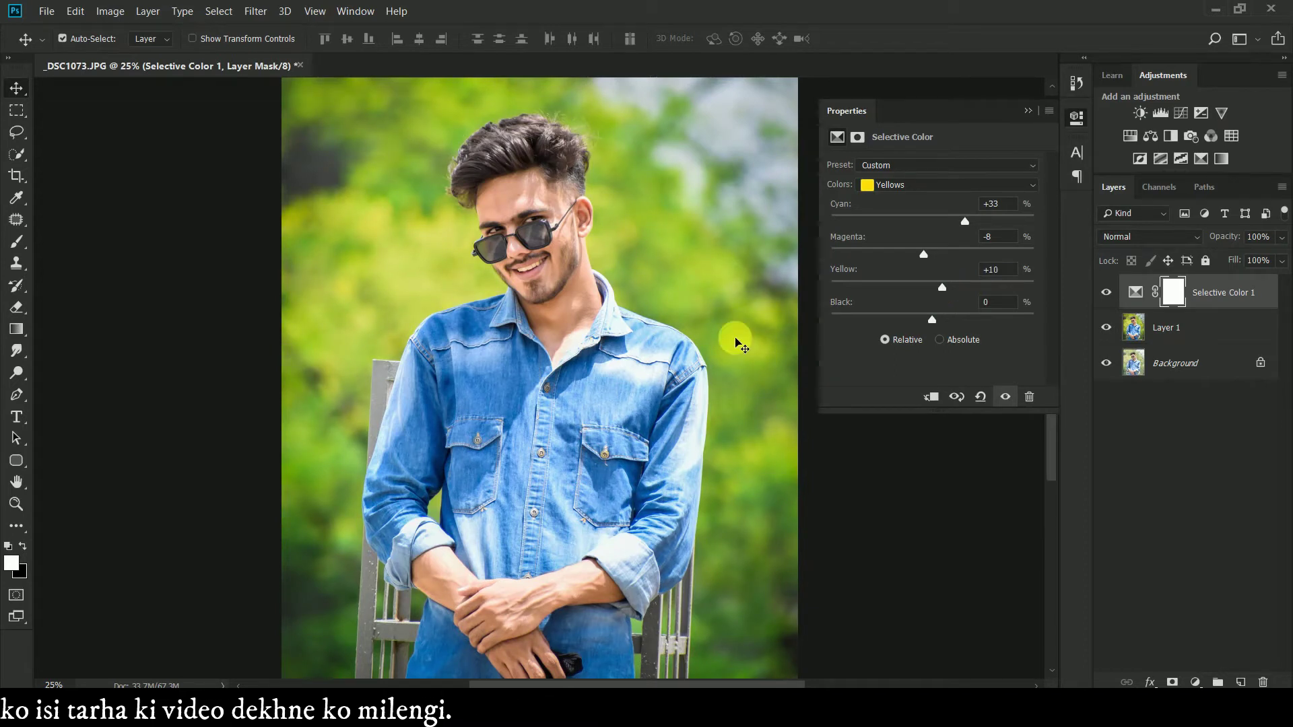
pyautogui.hotkey('ctrl', '-')
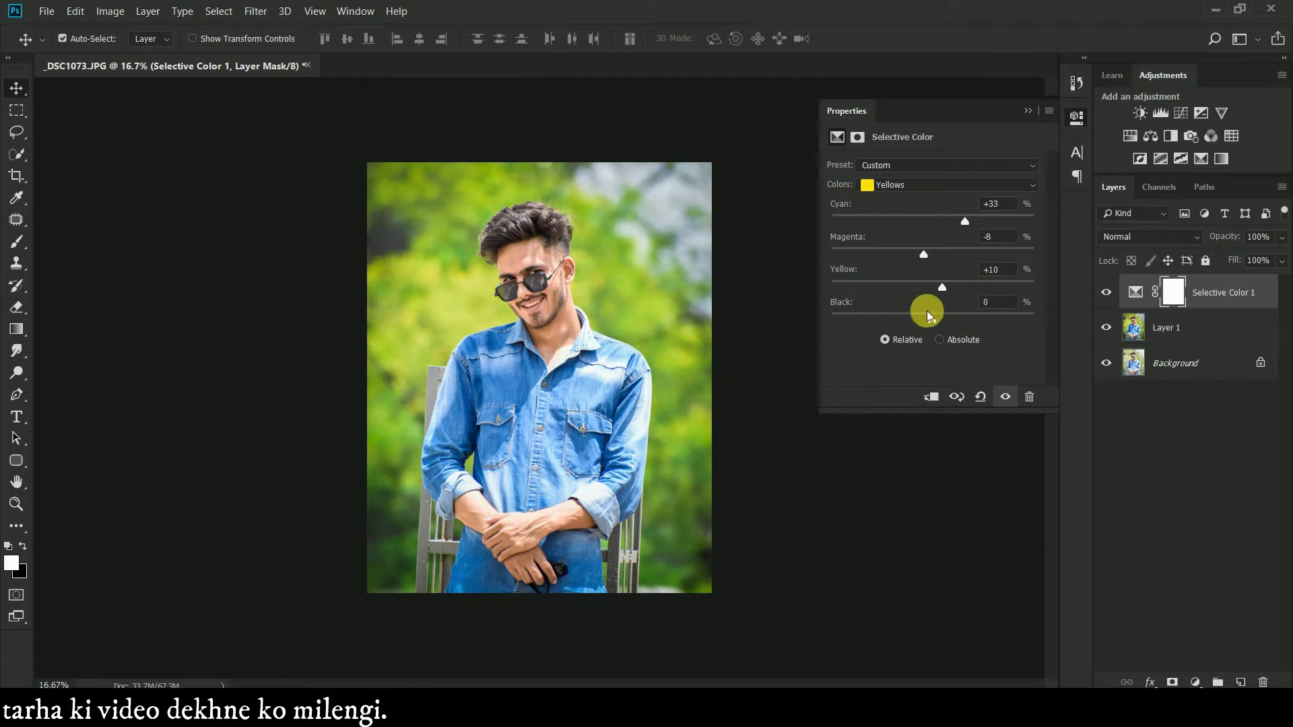
pyautogui.moveTo(932, 319); pyautogui.dragTo(957, 323)
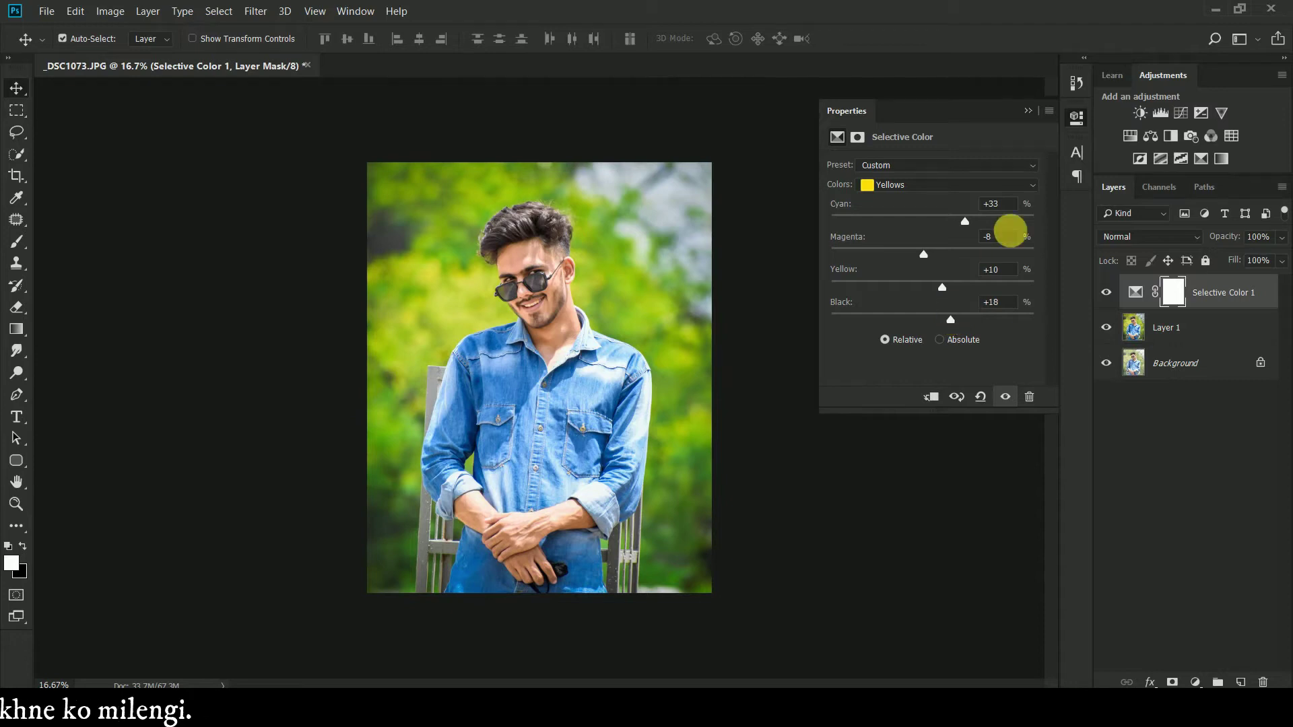
# Collapse the Properties panel and zoom between 25% and 50% to inspect the portrait
pyautogui.click(1027, 110)
pyautogui.hotkey('ctrl', '+')
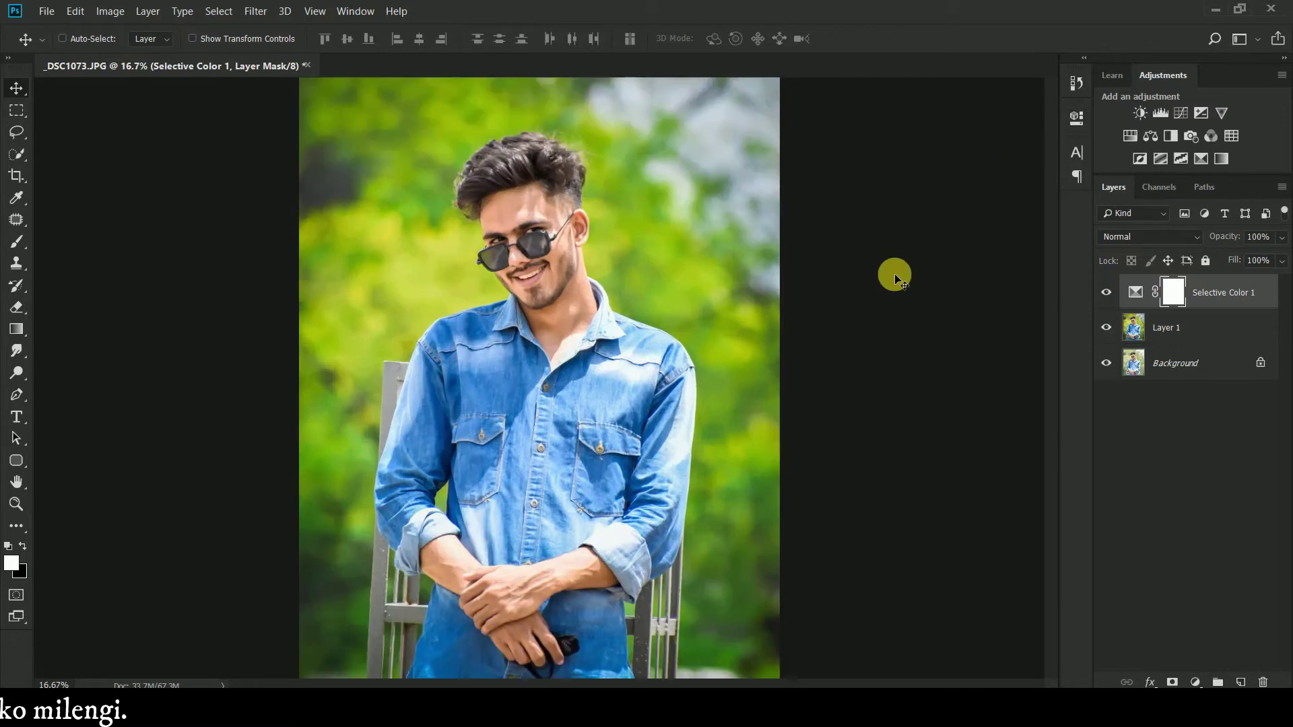
pyautogui.hotkey('ctrl', '+')
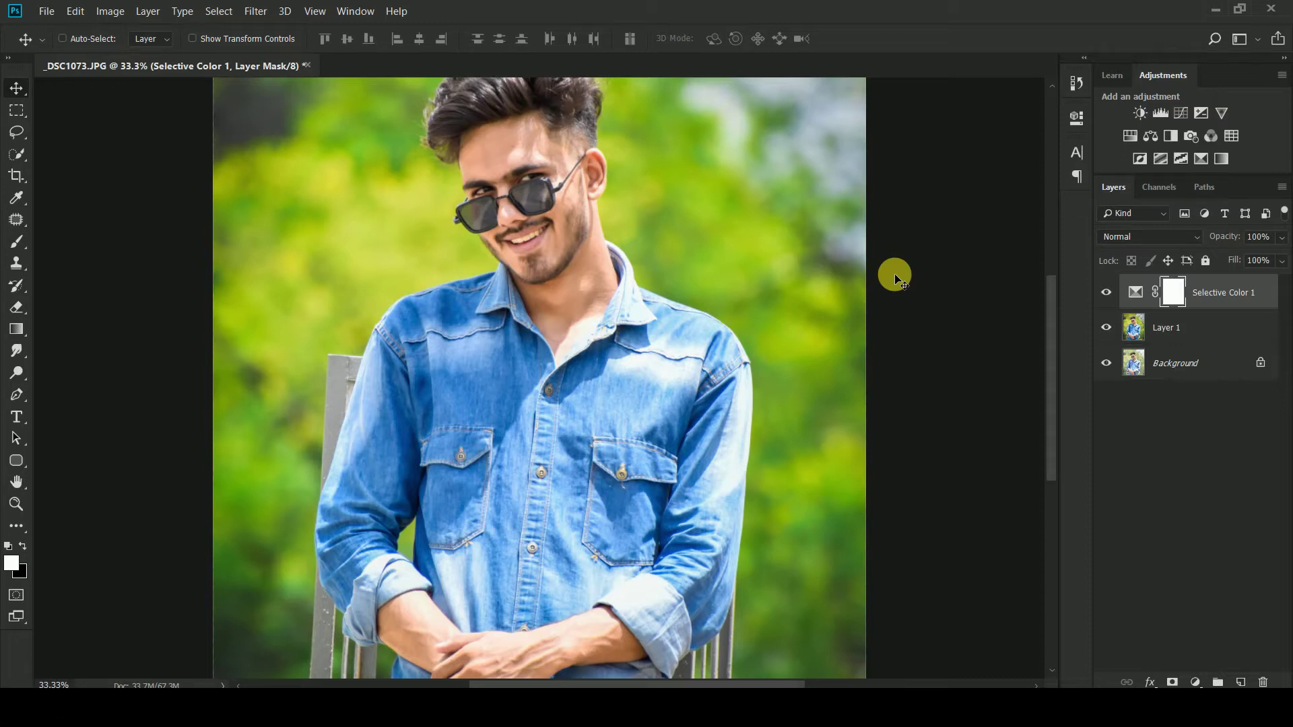
pyautogui.hotkey('ctrl', '-')
pyautogui.hotkey('ctrl', '+')
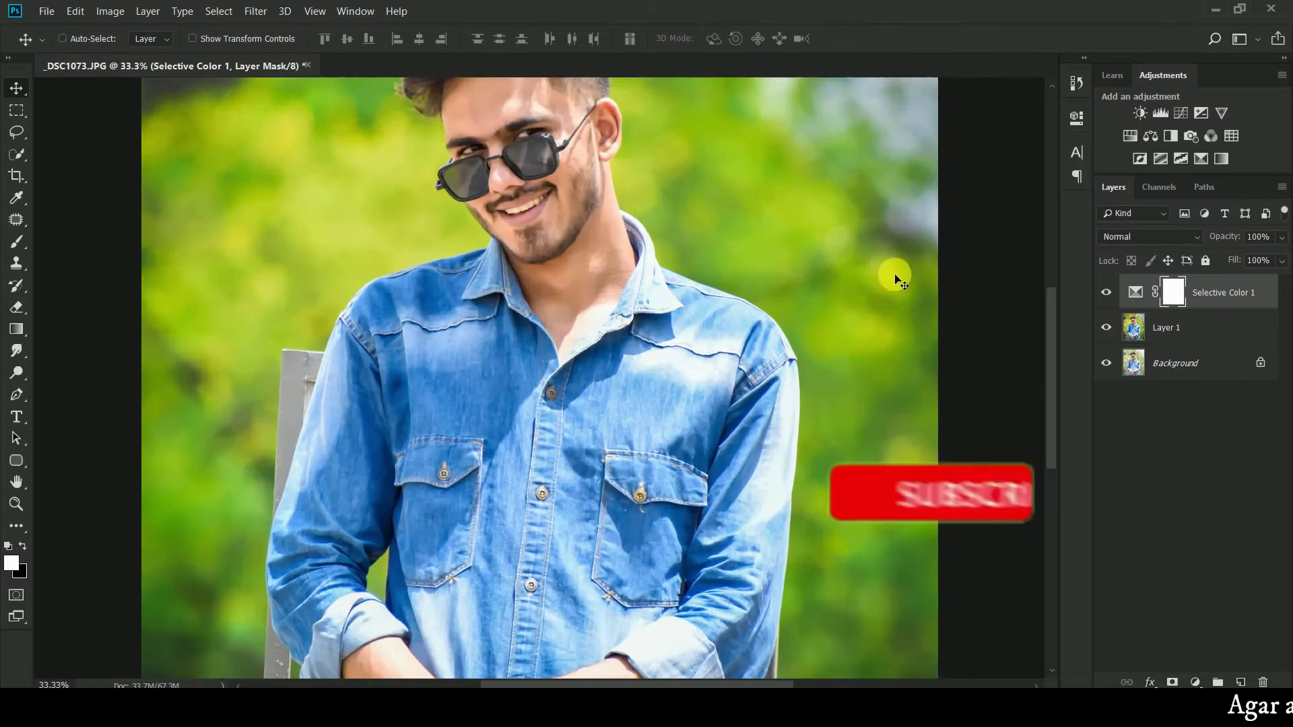
pyautogui.hotkey('ctrl', '+')
pyautogui.hotkey('ctrl', '-')
pyautogui.hotkey('ctrl', '-')
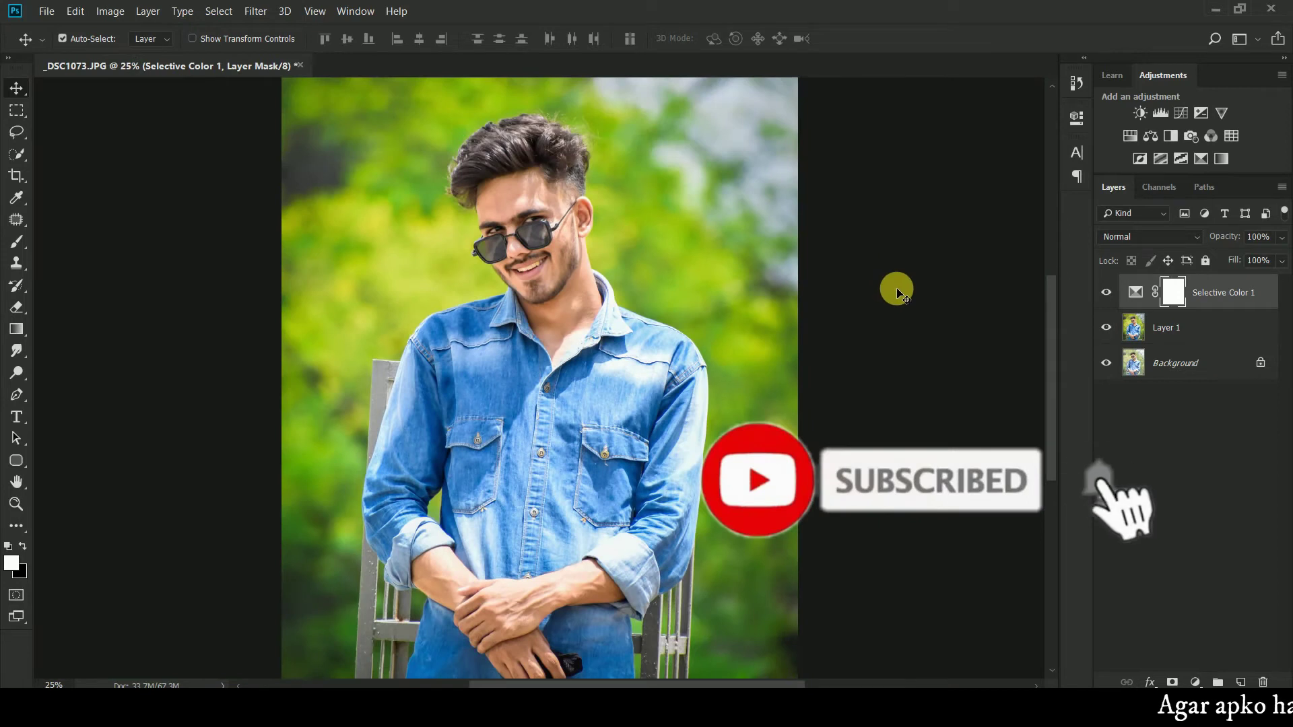
# Add a second Selective Color layer with Reds at Cyan -42 and Black +40
pyautogui.click(1195, 682)
pyautogui.click(1144, 675)
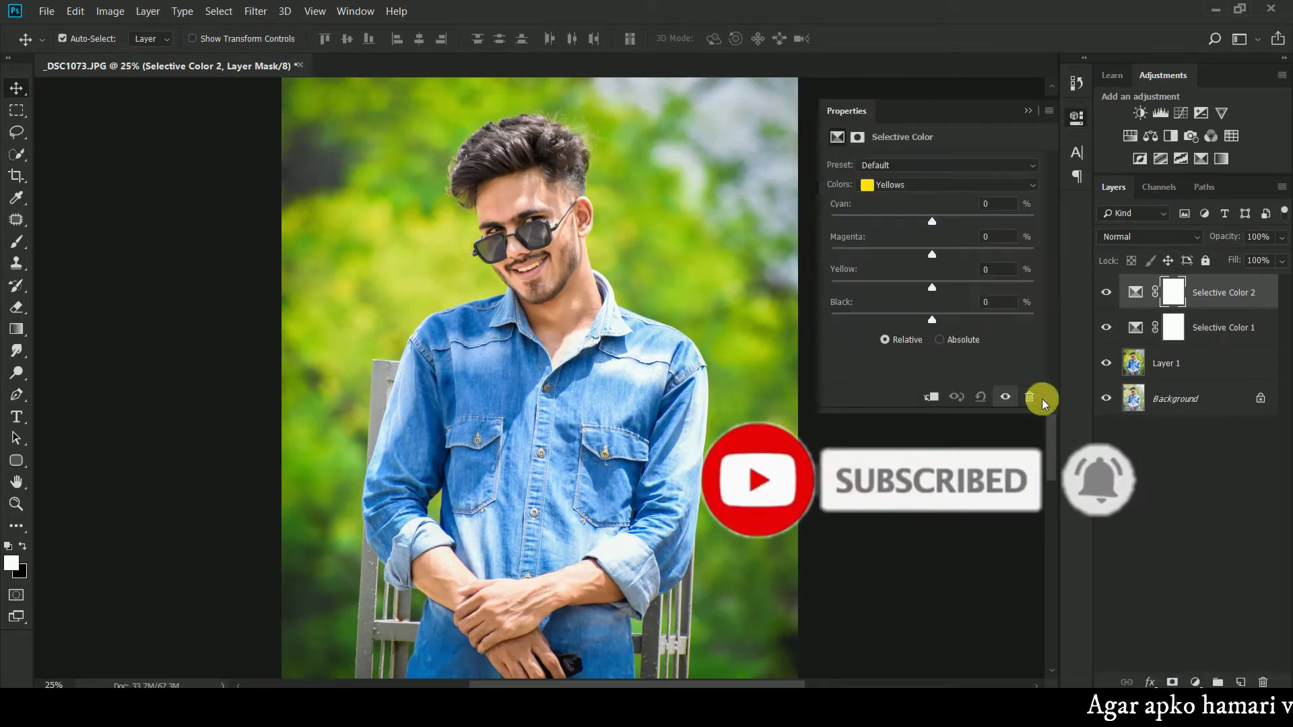
pyautogui.click(931, 187)
pyautogui.click(924, 199)
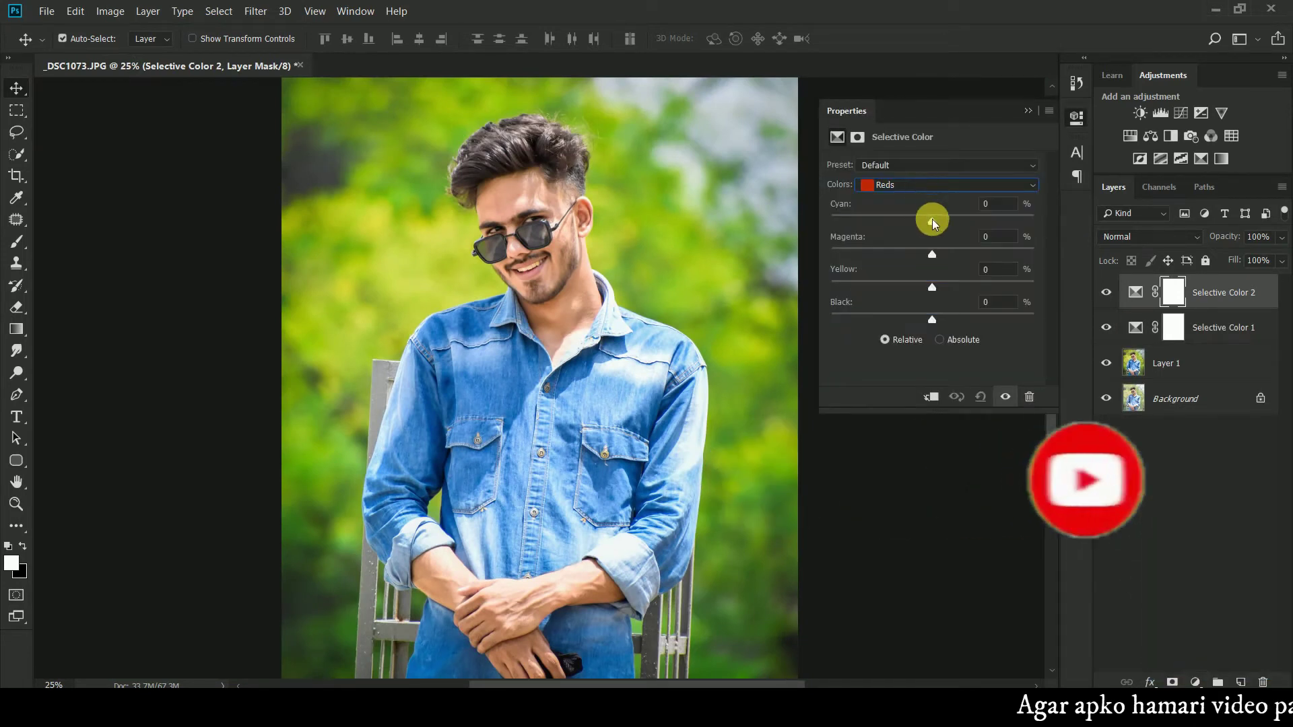
pyautogui.moveTo(932, 220); pyautogui.dragTo(886, 222)
pyautogui.moveTo(945, 322); pyautogui.dragTo(972, 320)
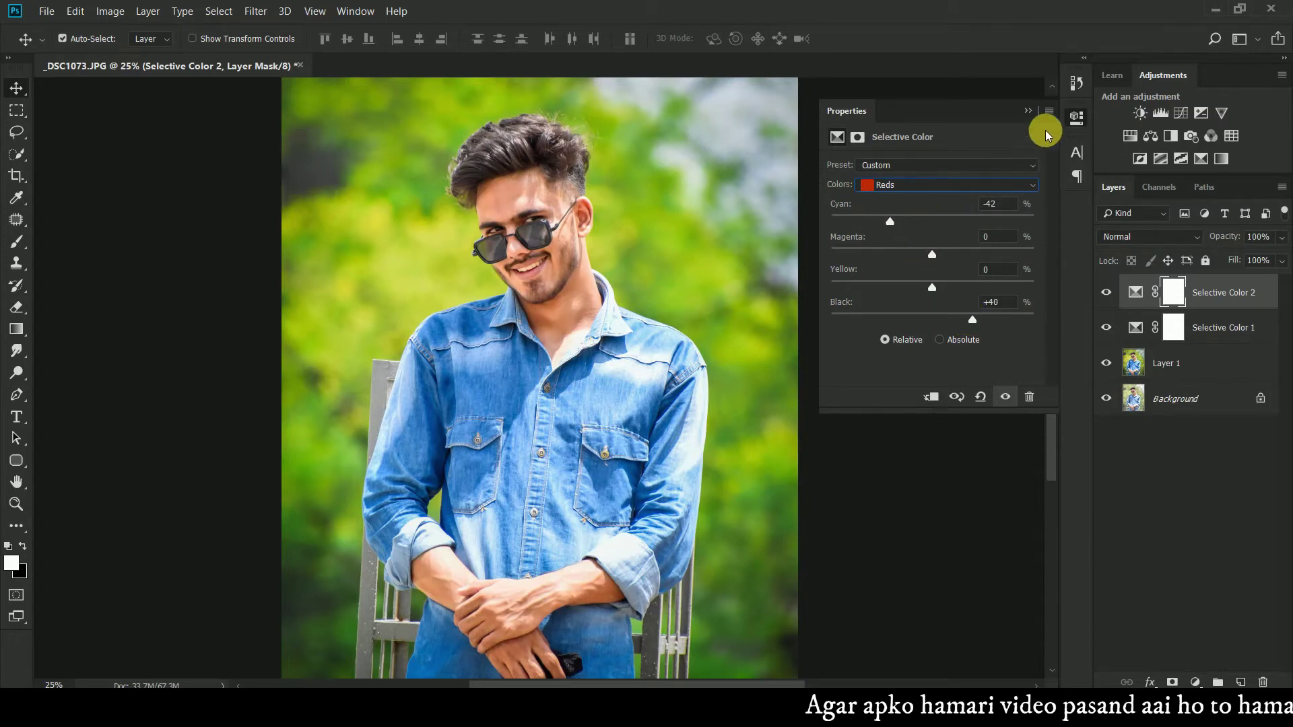
pyautogui.click(1028, 111)
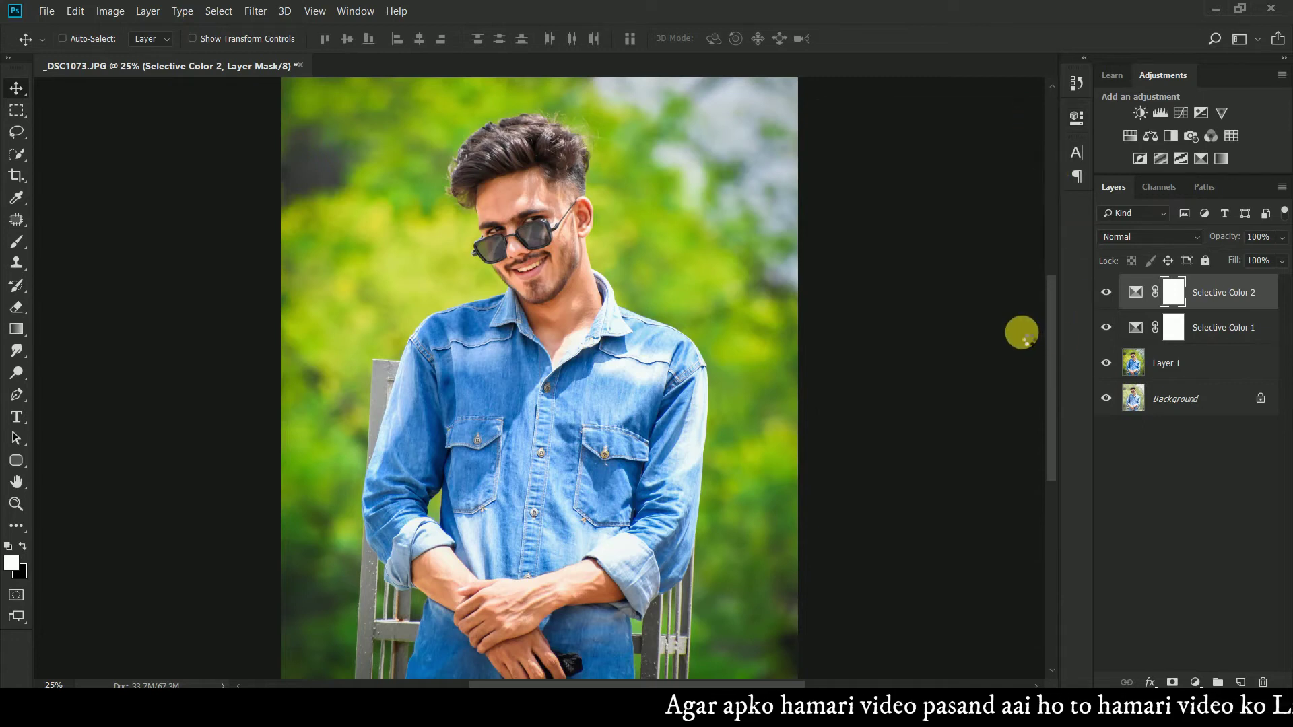
# Create a new Layer 2 and stamp all visible layers onto it
pyautogui.hotkey('ctrl', 'shift', 'alt', 'n')
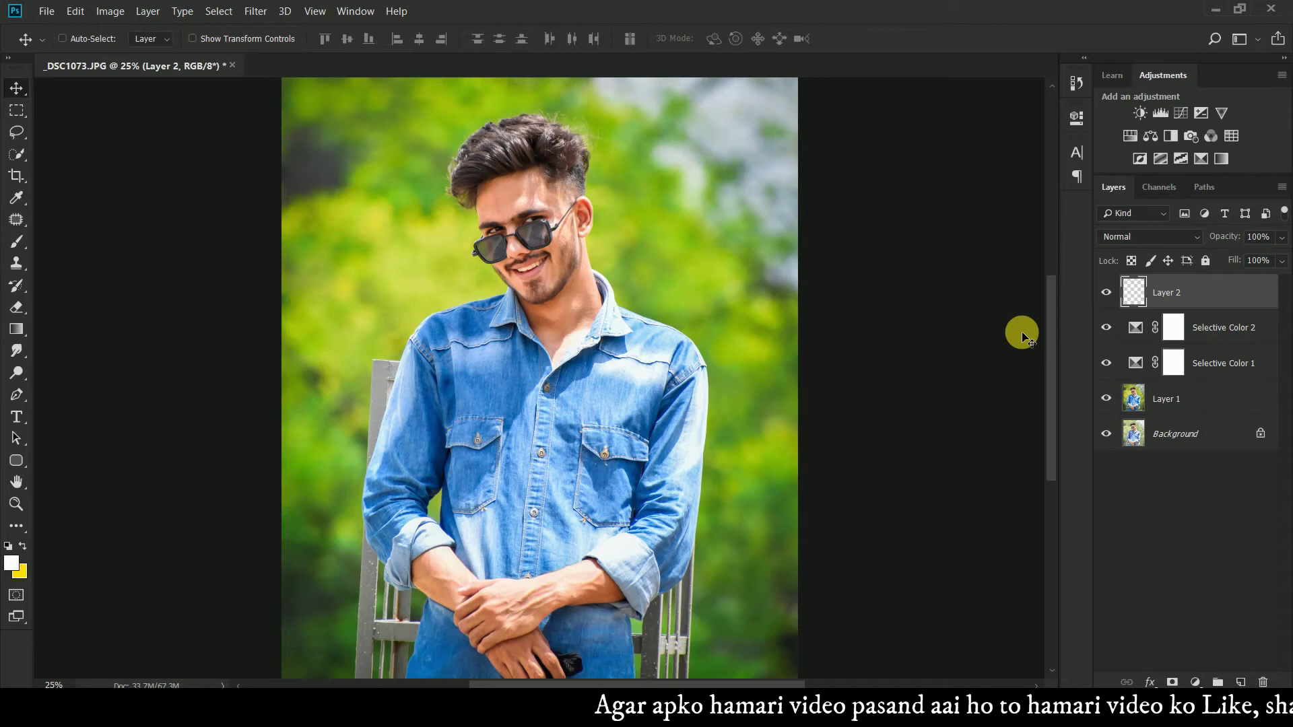
pyautogui.hotkey('ctrl', 'shift', 'alt', 'e')
pyautogui.hotkey('ctrl', '+')
pyautogui.hotkey('ctrl', '+')
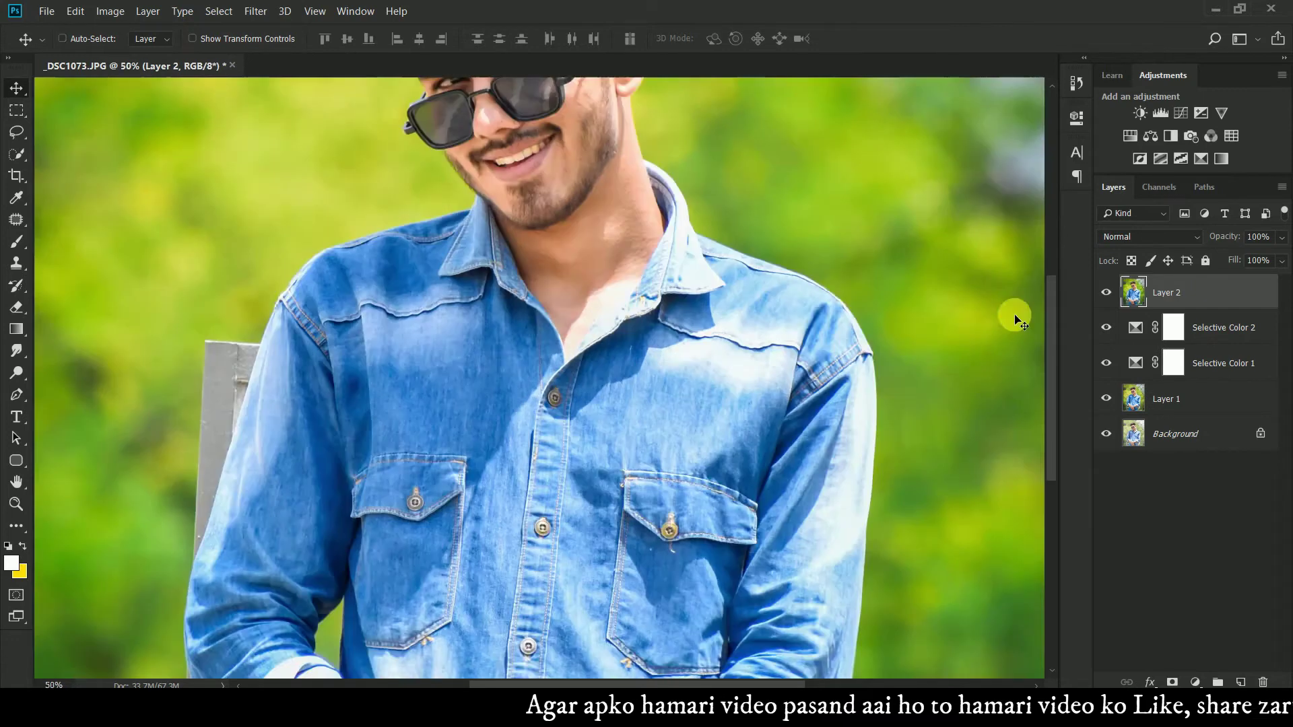
pyautogui.scroll(2, 988, 268)
pyautogui.scroll(2, 987, 269)
pyautogui.scroll(2, 987, 270)
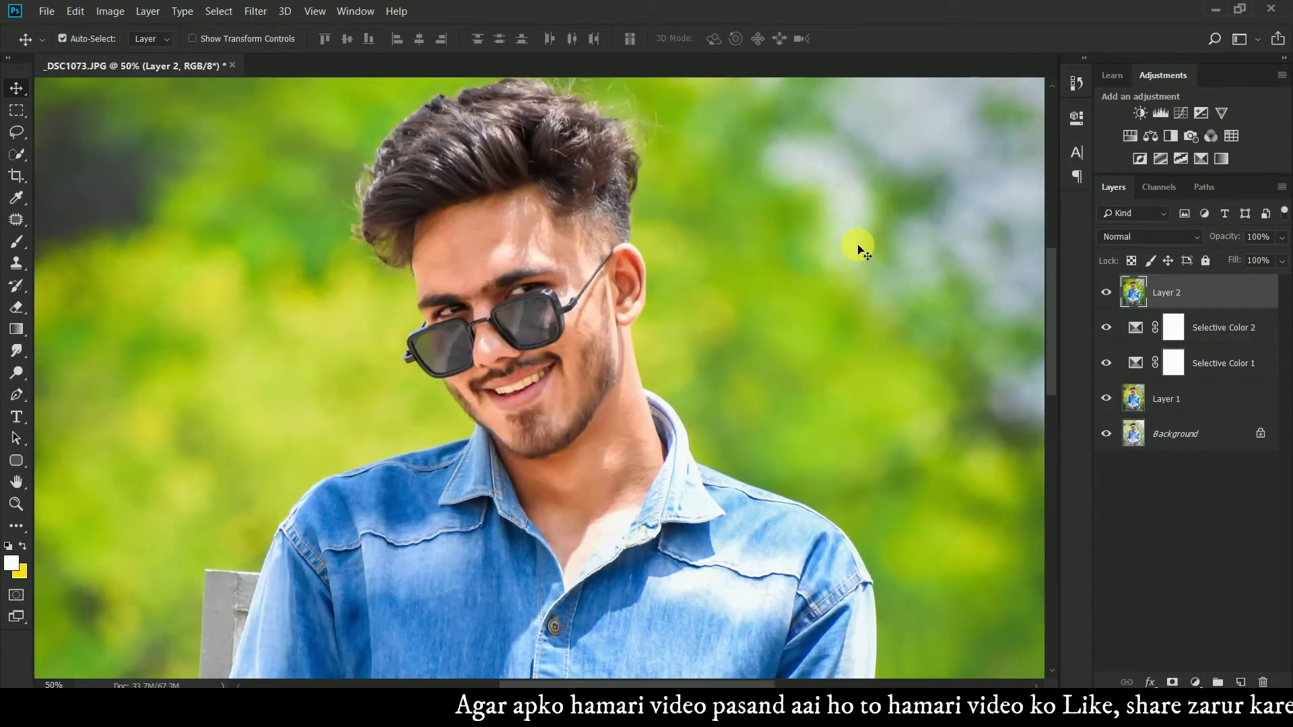
pyautogui.scroll(1, 860, 245)
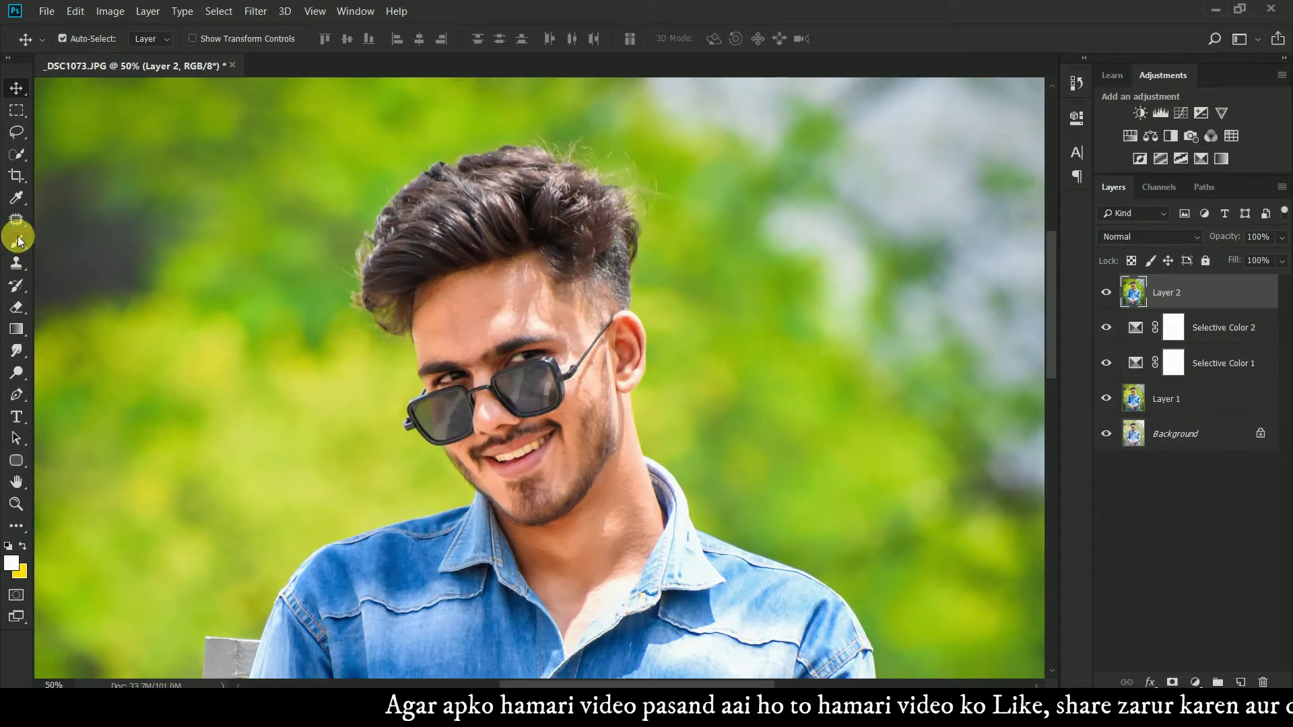
# Select the Mixer Brush with 31% flow and a brush size of about 45
pyautogui.rightClick(18, 241)
pyautogui.click(79, 291)
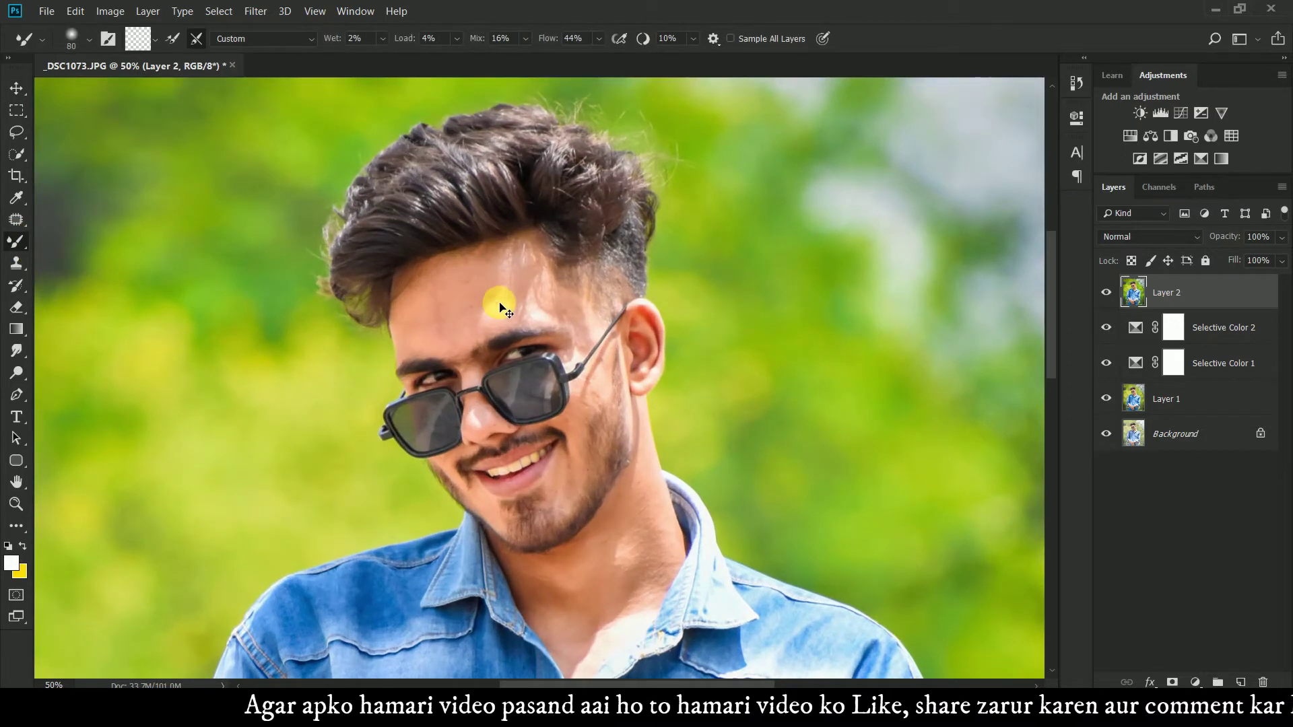
pyautogui.hotkey('ctrl', '+')
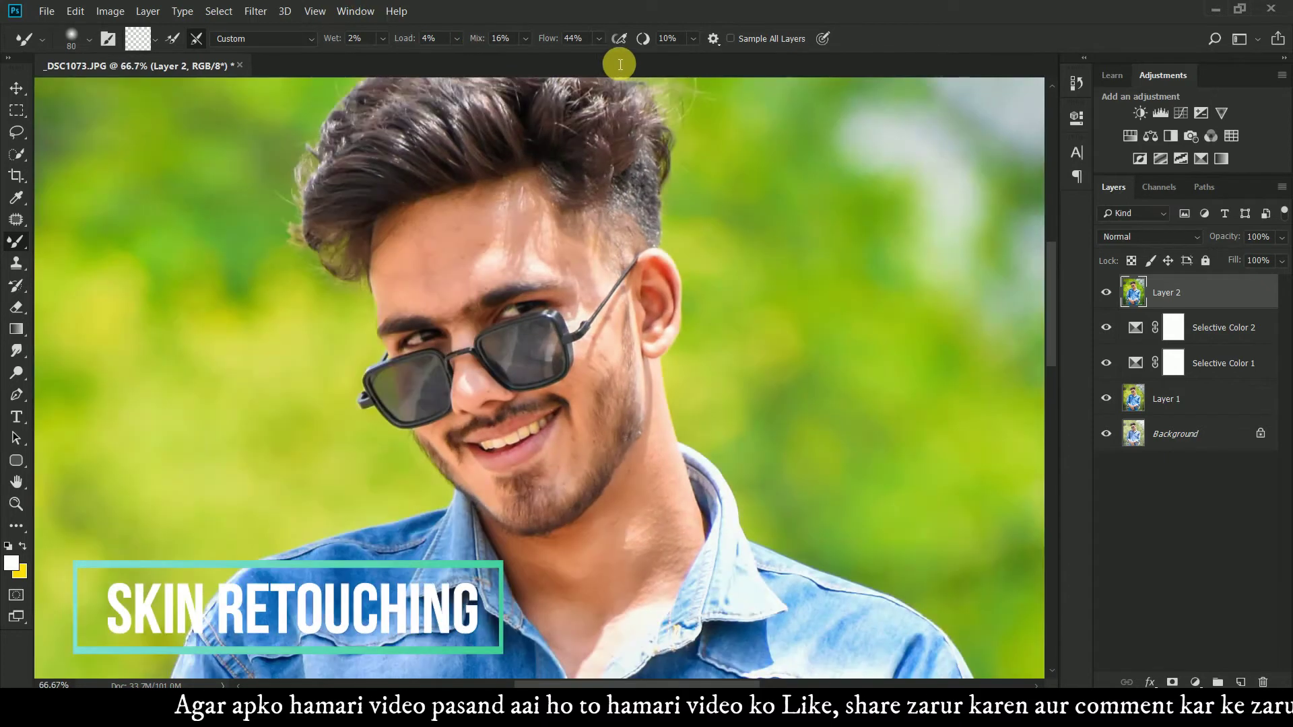
pyautogui.click(599, 39)
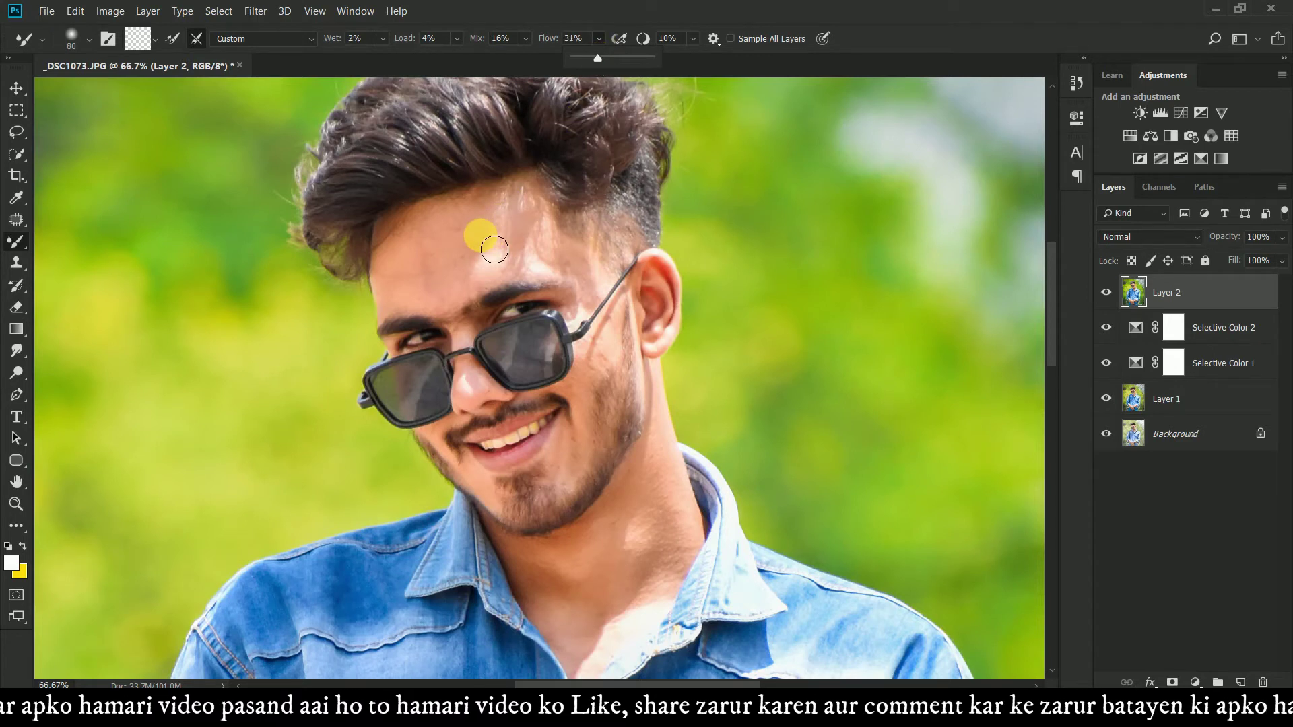
pyautogui.click(448, 249)
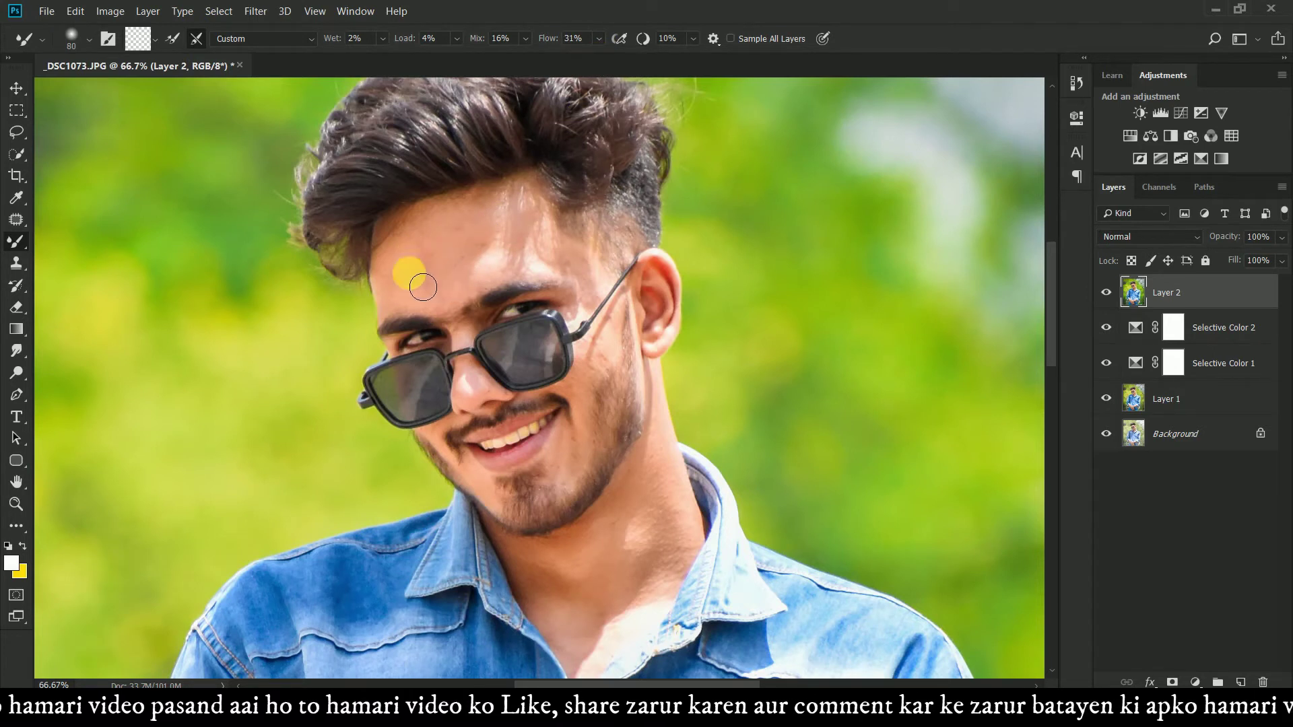
pyautogui.press(']')
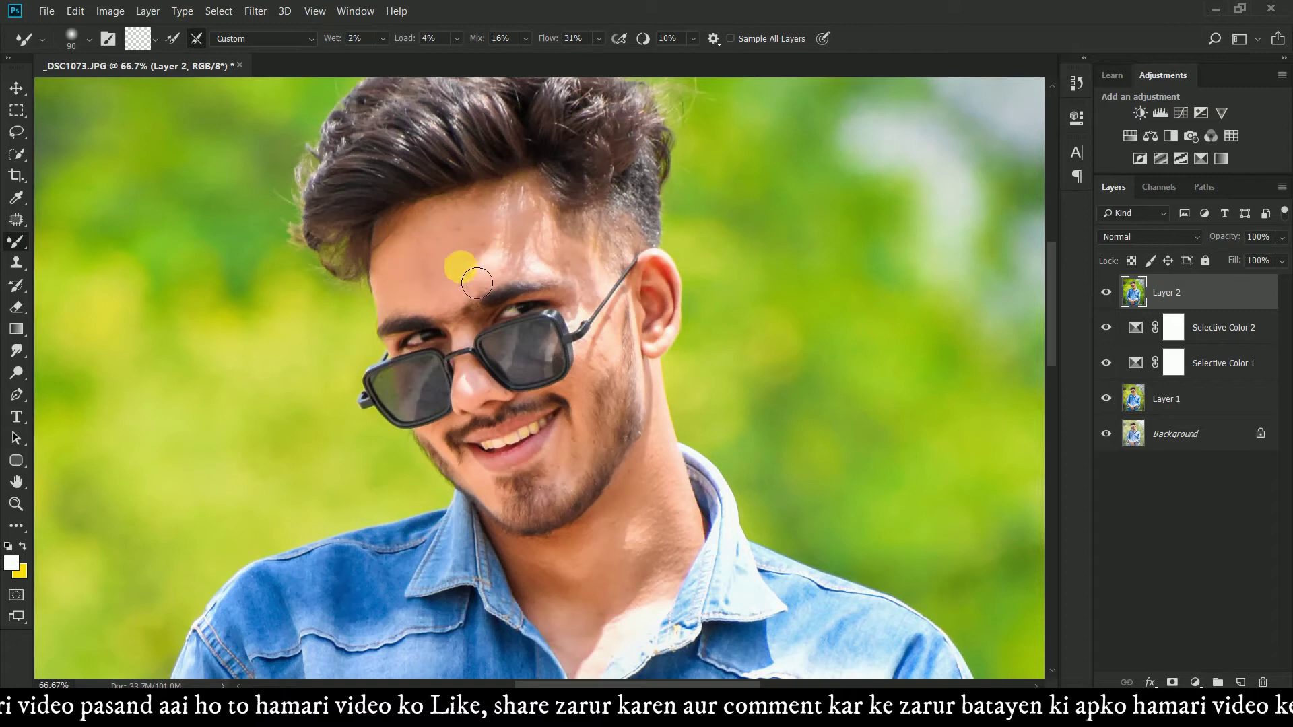
pyautogui.press(']')
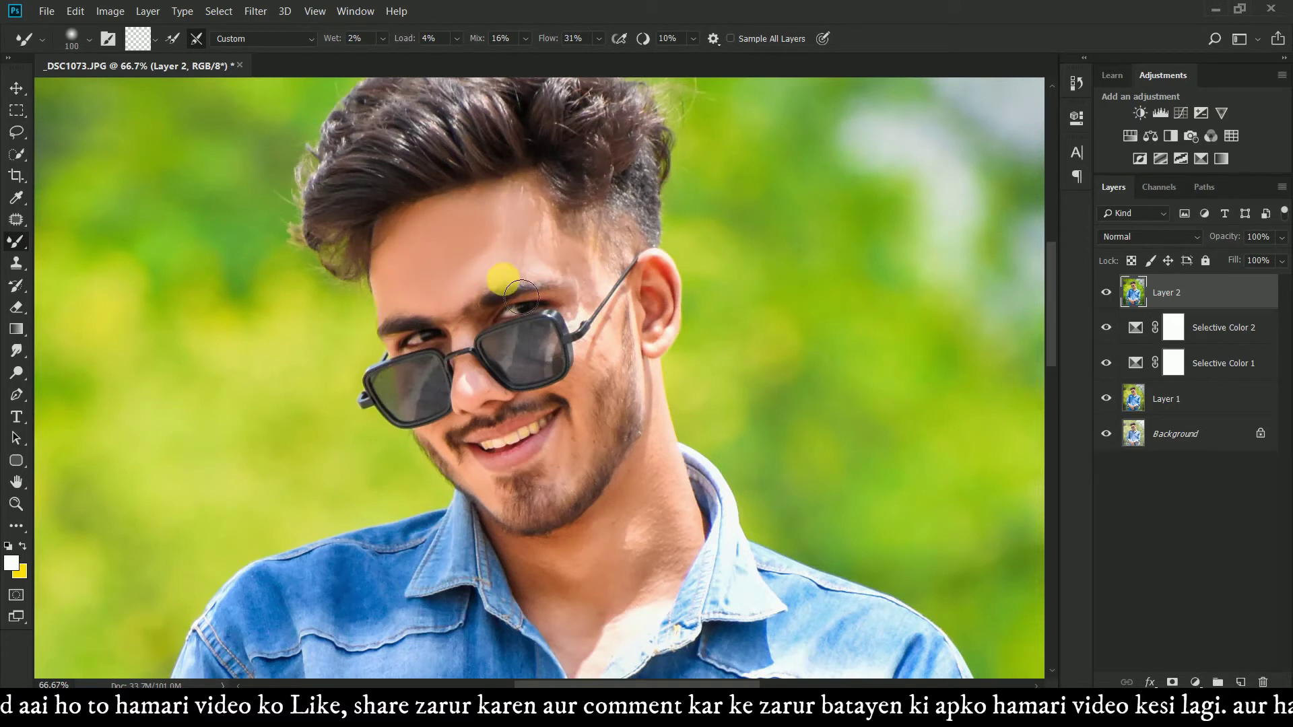
pyautogui.press('[')
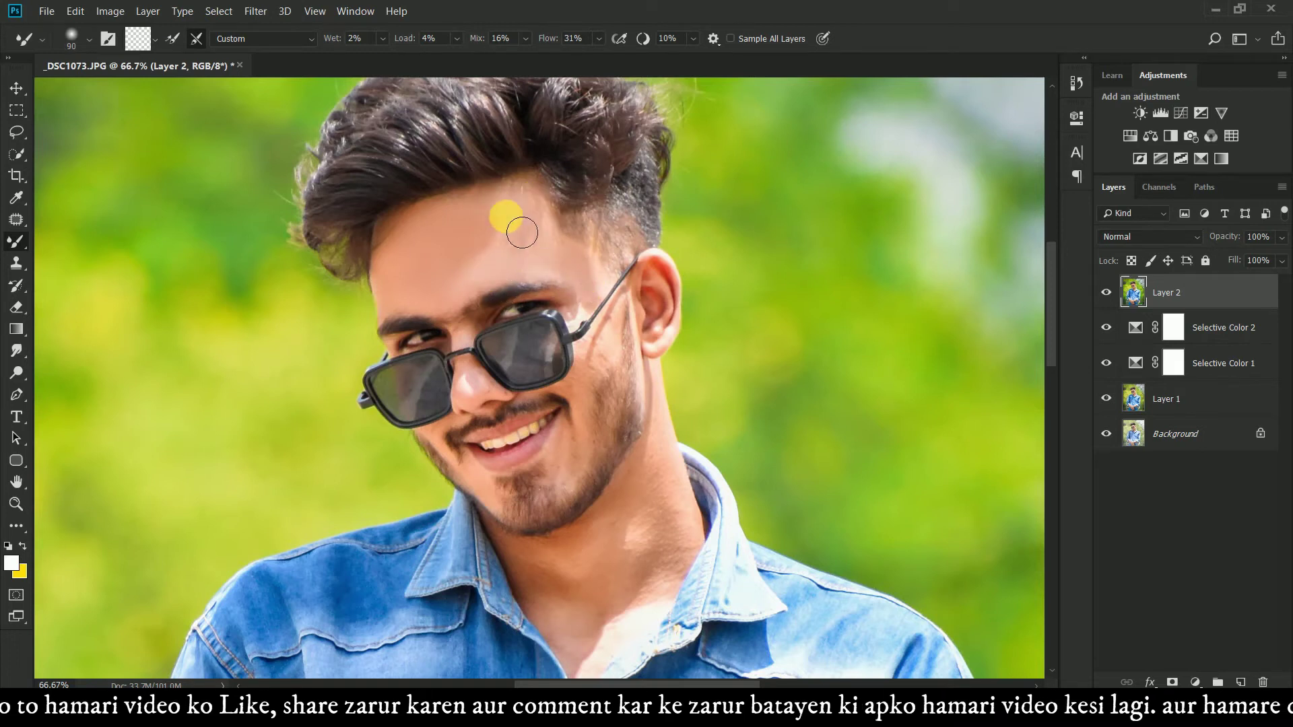
pyautogui.press('[')
pyautogui.press('[')
pyautogui.press('[')
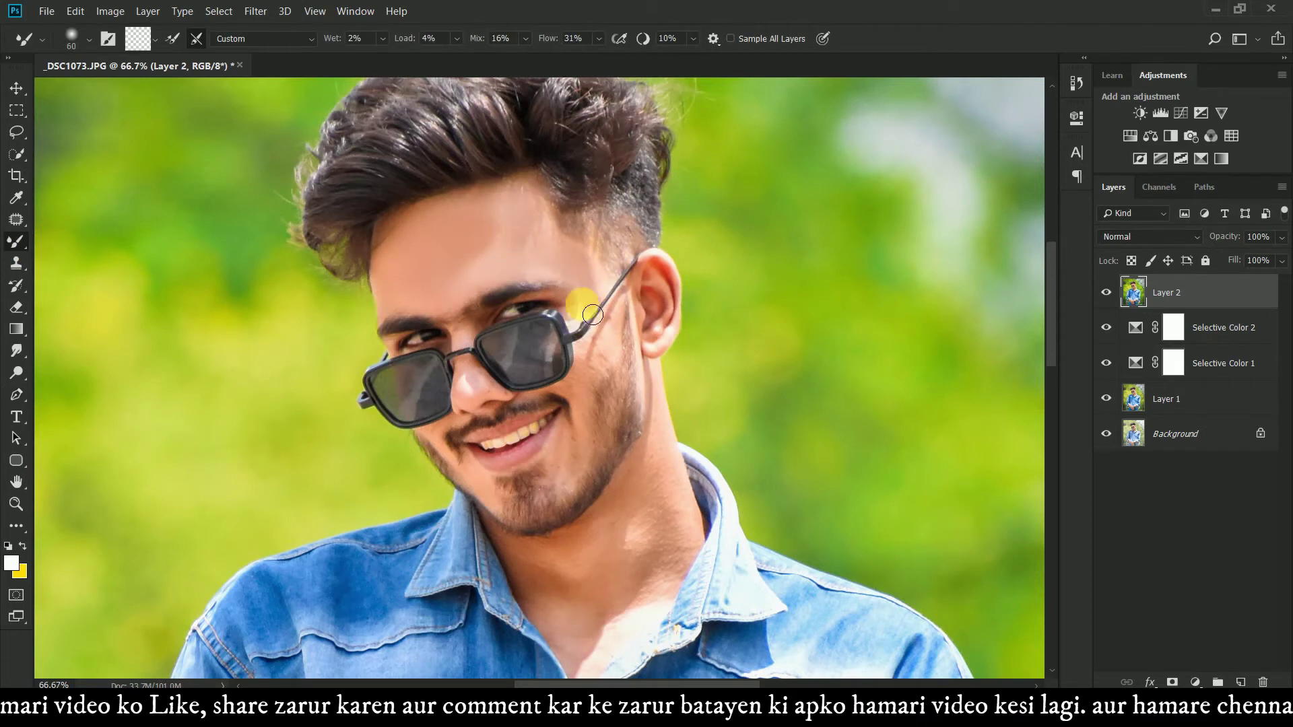
pyautogui.scroll(-1, 597, 337)
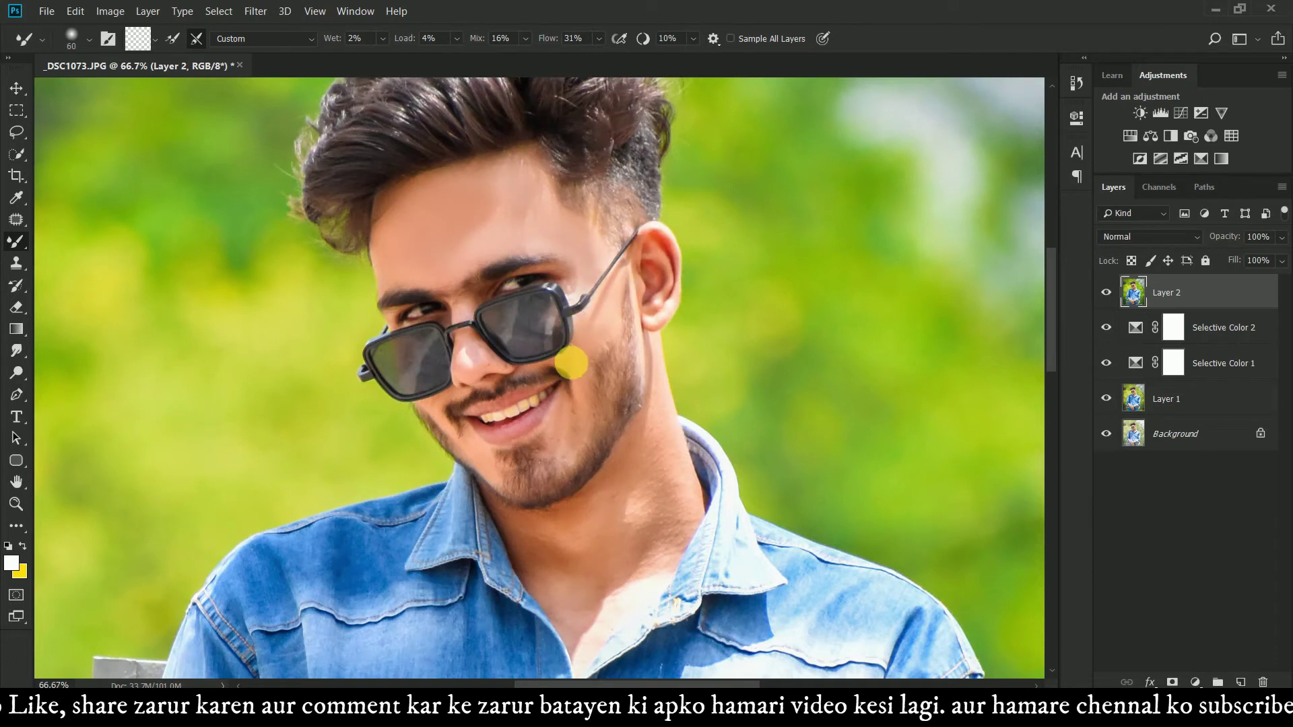
pyautogui.press('[')
pyautogui.press('[')
# Blend the cheek skin beside the nose and smooth the skin up the neck
pyautogui.press('[')
pyautogui.press('[')
pyautogui.moveTo(531, 374)
pyautogui.mouseDown()
pyautogui.moveTo(590, 392)
pyautogui.moveTo(562, 452)
pyautogui.moveTo(448, 426)
pyautogui.moveTo(455, 435)
pyautogui.moveTo(468, 337)
pyautogui.moveTo(499, 369)
pyautogui.moveTo(463, 382)
pyautogui.moveTo(485, 370)
pyautogui.moveTo(491, 389)
pyautogui.moveTo(463, 308)
pyautogui.moveTo(528, 279)
pyautogui.mouseUp()
pyautogui.press(']')
pyautogui.press(']')
pyautogui.press(']')
pyautogui.press('[')
pyautogui.press('[')
pyautogui.press('[')
pyautogui.press('[')
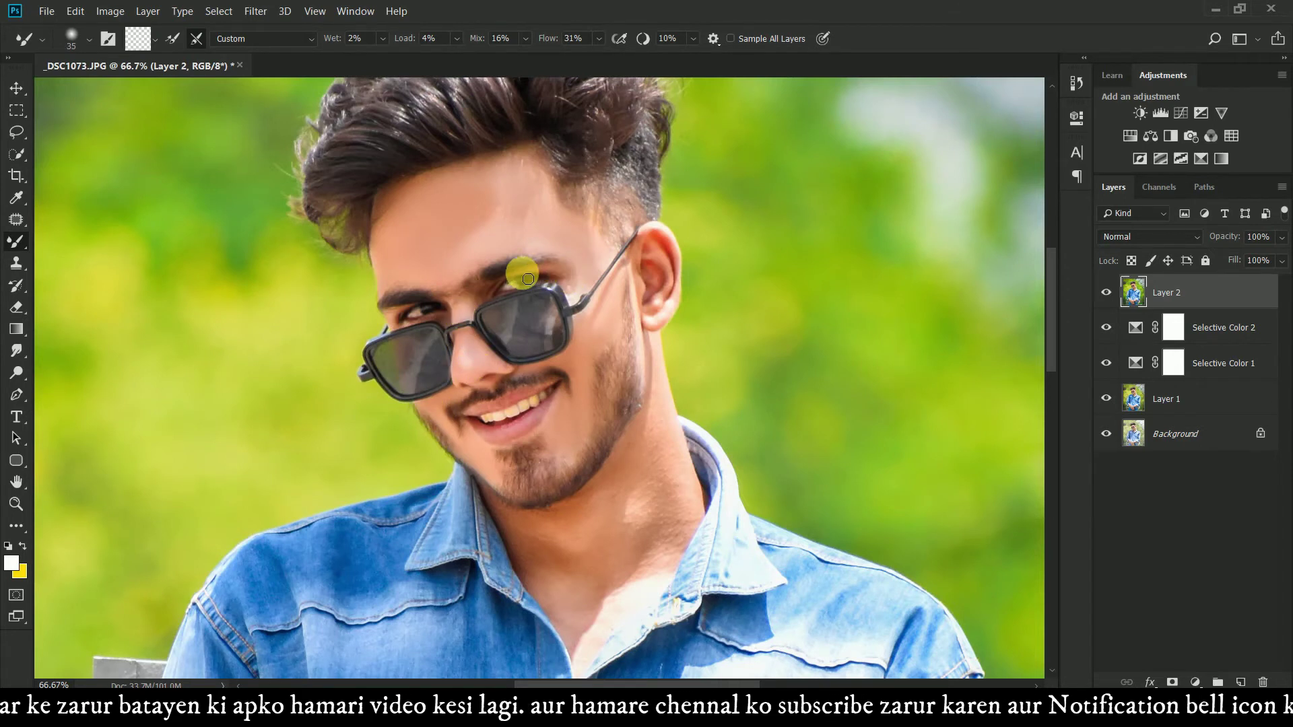
pyautogui.scroll(-3, 680, 397)
pyautogui.press(']')
pyautogui.press(']')
pyautogui.press(']')
pyautogui.moveTo(680, 397)
pyautogui.mouseDown()
pyautogui.moveTo(676, 306)
pyautogui.moveTo(666, 371)
pyautogui.moveTo(663, 357)
pyautogui.moveTo(611, 382)
pyautogui.moveTo(657, 367)
pyautogui.moveTo(665, 262)
pyautogui.moveTo(687, 337)
pyautogui.moveTo(662, 366)
pyautogui.mouseUp()
pyautogui.press(']')
pyautogui.press(']')
# Smooth the neck skin above the collar and from the ear toward the chin
pyautogui.press('[')
pyautogui.press('[')
pyautogui.press('[')
pyautogui.press(']')
pyautogui.press(']')
pyautogui.press(']')
pyautogui.press('[')
pyautogui.press('[')
pyautogui.press('[')
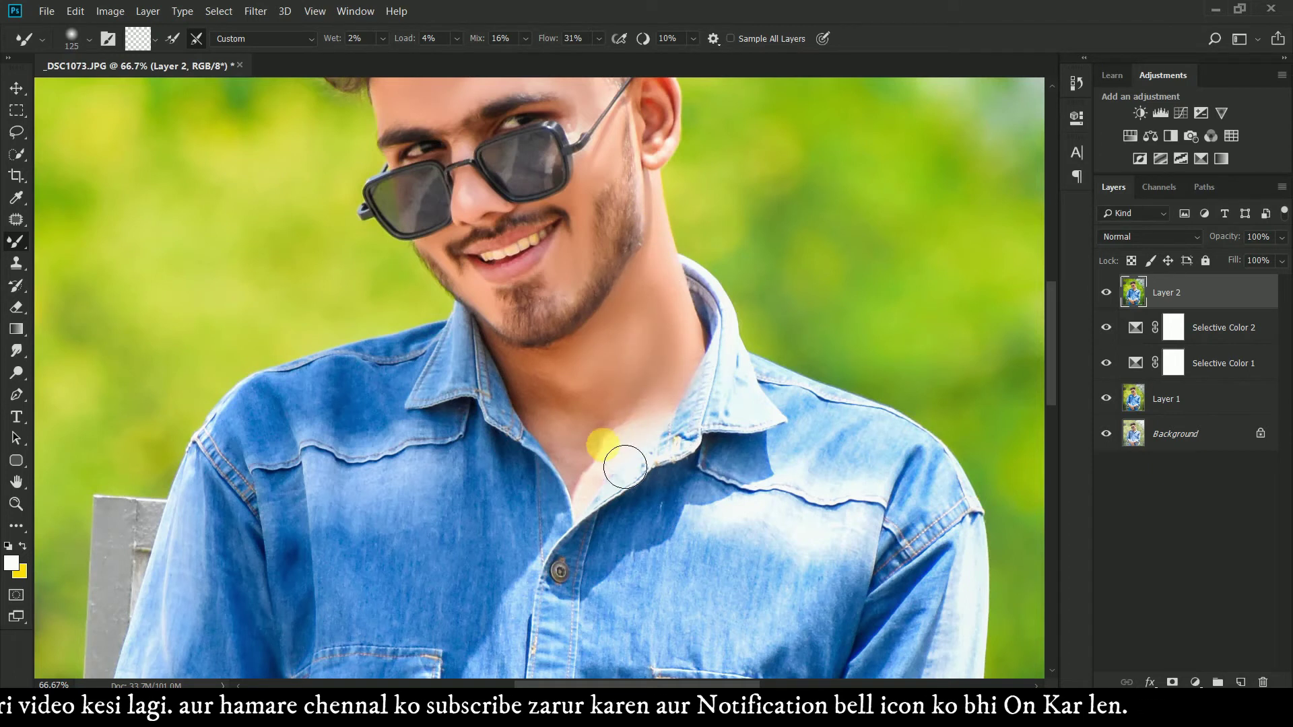
pyautogui.press('[')
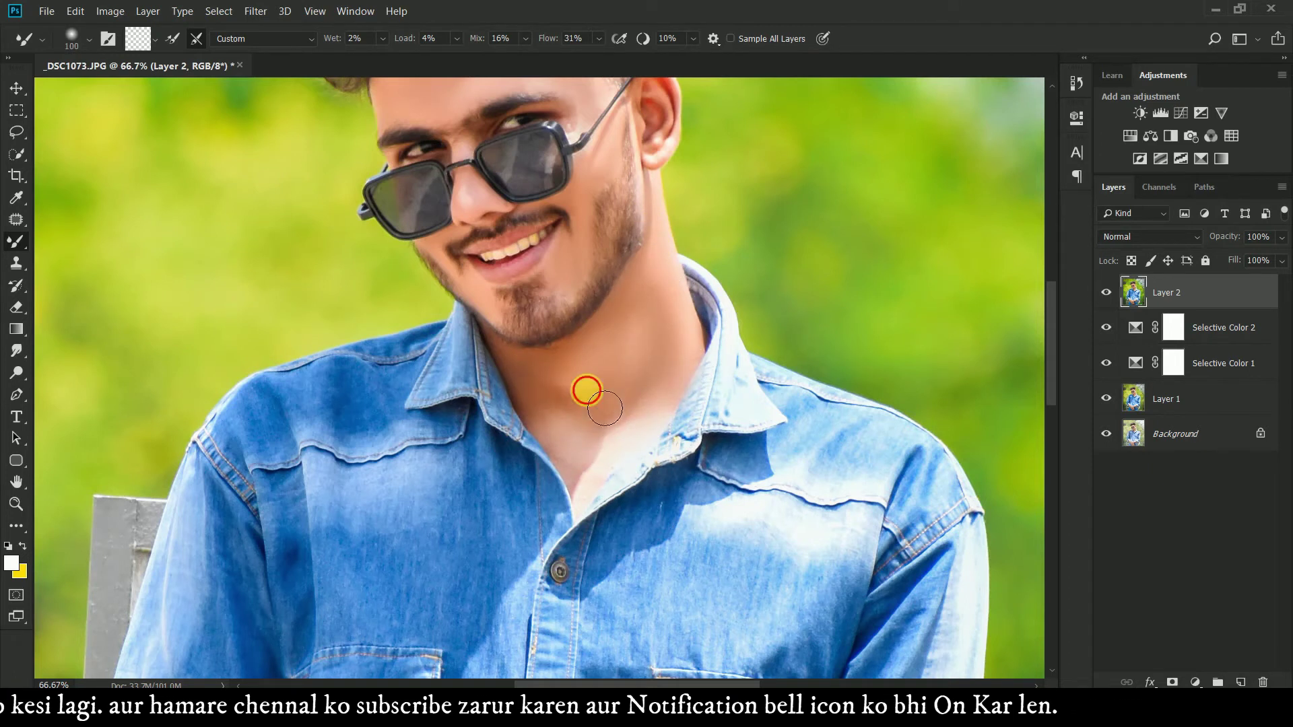
pyautogui.moveTo(542, 422)
pyautogui.mouseDown()
pyautogui.moveTo(635, 438)
pyautogui.moveTo(514, 381)
pyautogui.moveTo(543, 404)
pyautogui.moveTo(707, 367)
pyautogui.moveTo(680, 283)
pyautogui.mouseUp()
pyautogui.press(']')
pyautogui.press(']')
pyautogui.press(']')
pyautogui.press('[')
pyautogui.press('[')
pyautogui.press('[')
pyautogui.press('[')
pyautogui.press('[')
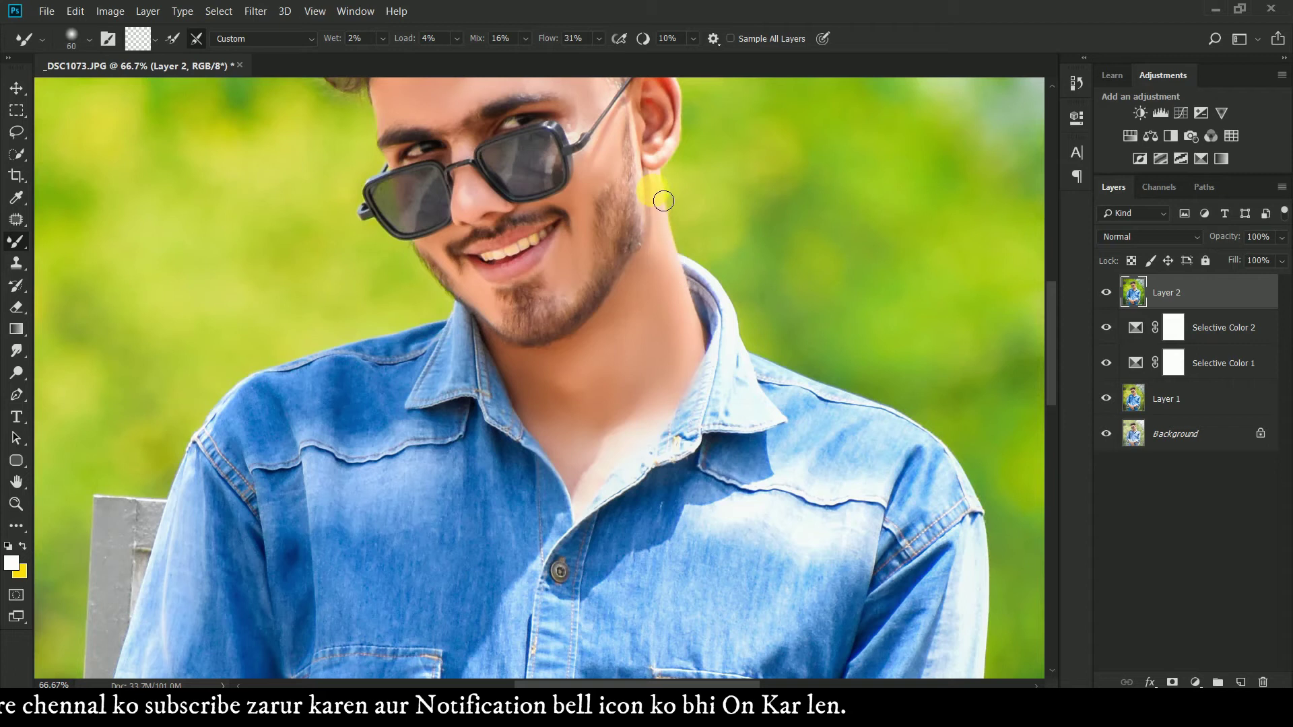
pyautogui.scroll(3, 665, 202)
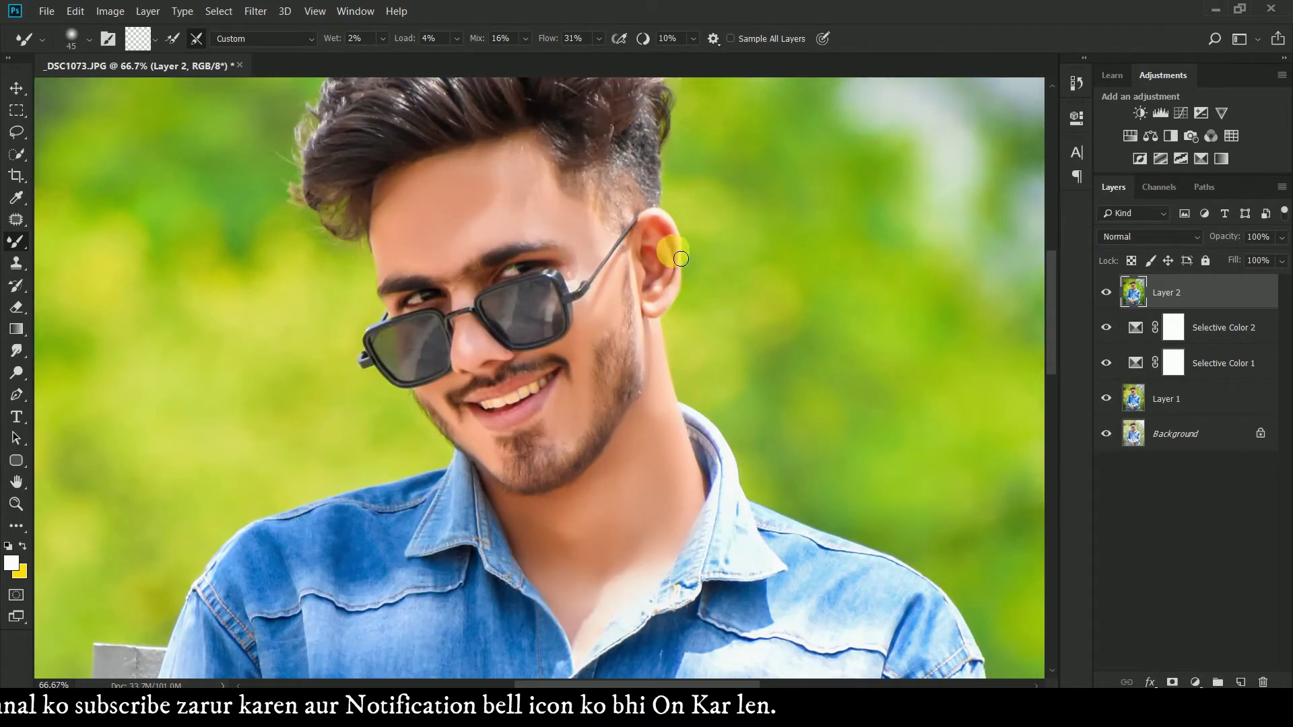
pyautogui.moveTo(668, 239); pyautogui.dragTo(615, 326)
pyautogui.hotkey('ctrl', '+')
pyautogui.scroll(-2, 584, 310)
# Smooth the skin across the forearm and down over the hand at brush size 80
pyautogui.scroll(-3, 584, 310)
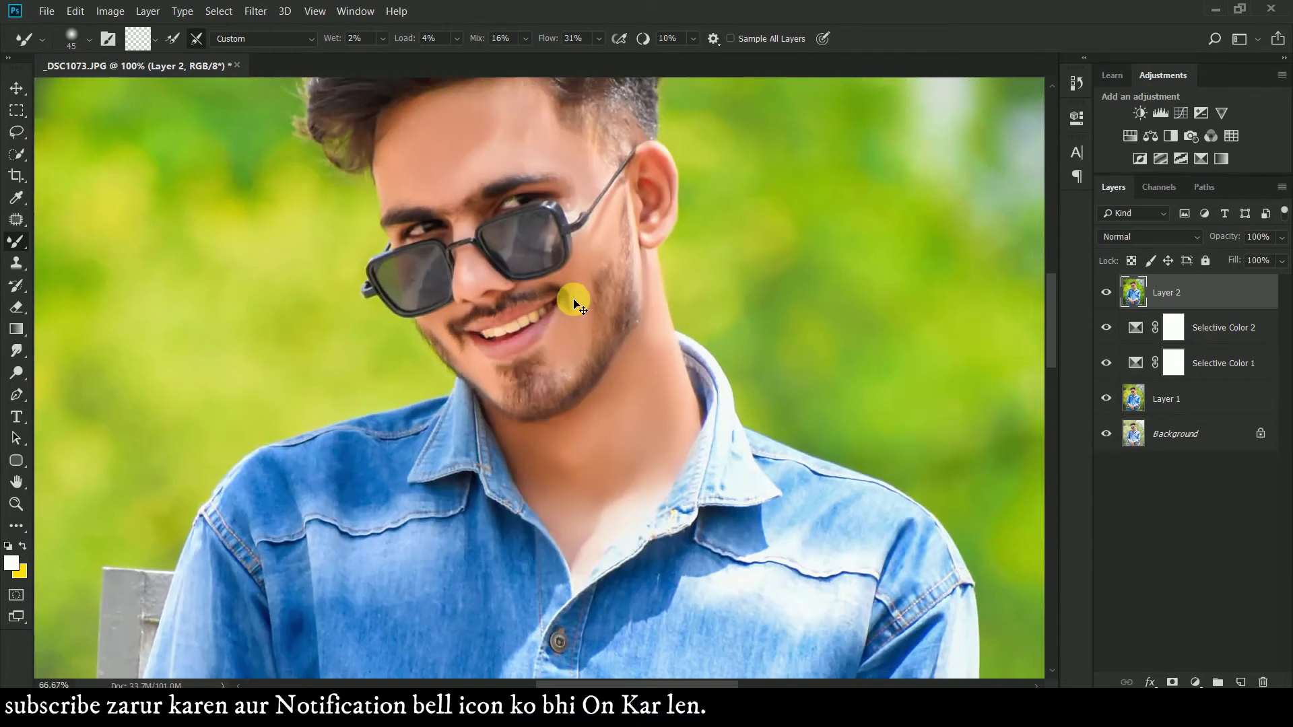
pyautogui.scroll(-1, 574, 298)
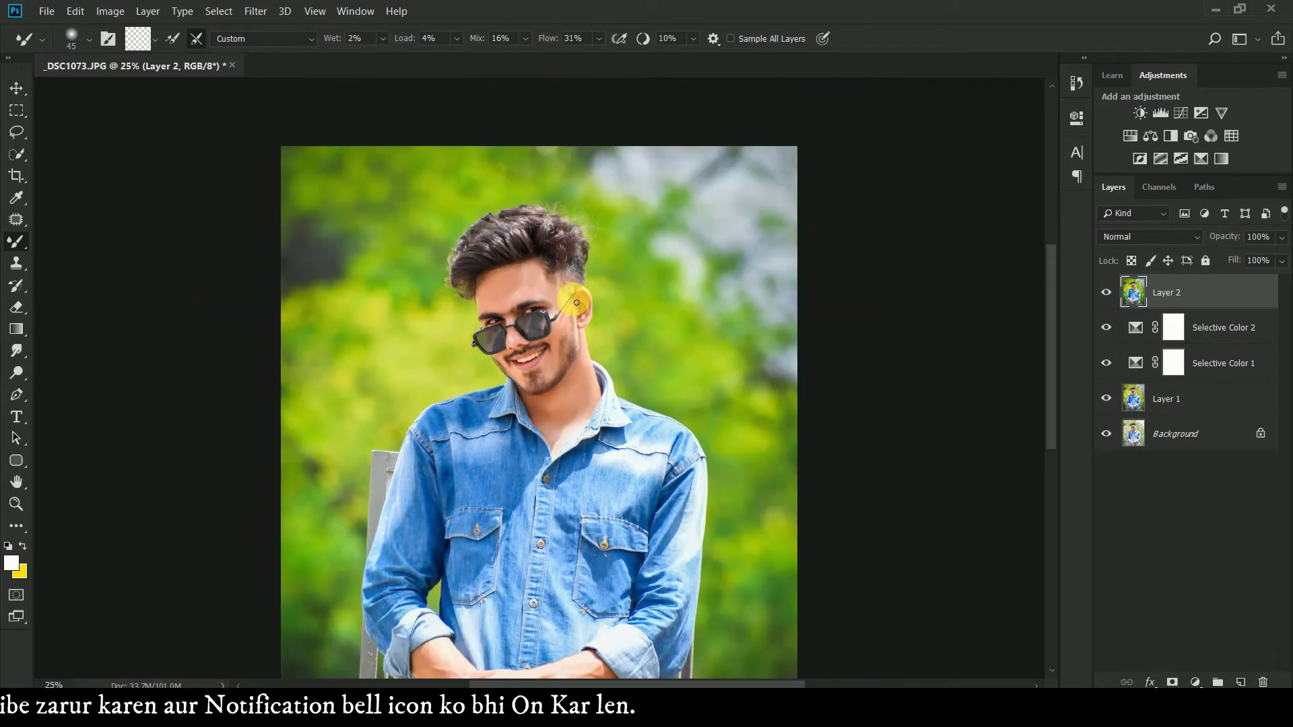
pyautogui.scroll(-3, 585, 303)
pyautogui.scroll(-2, 598, 309)
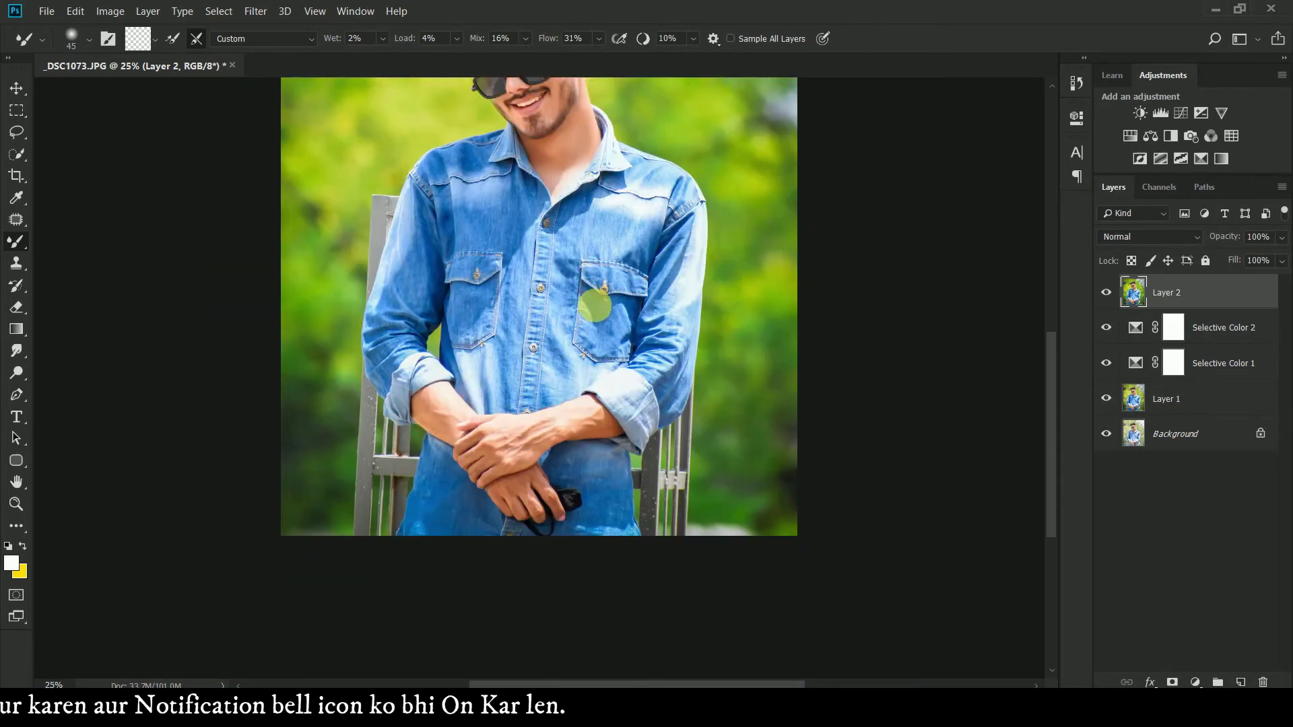
pyautogui.scroll(2, 596, 310)
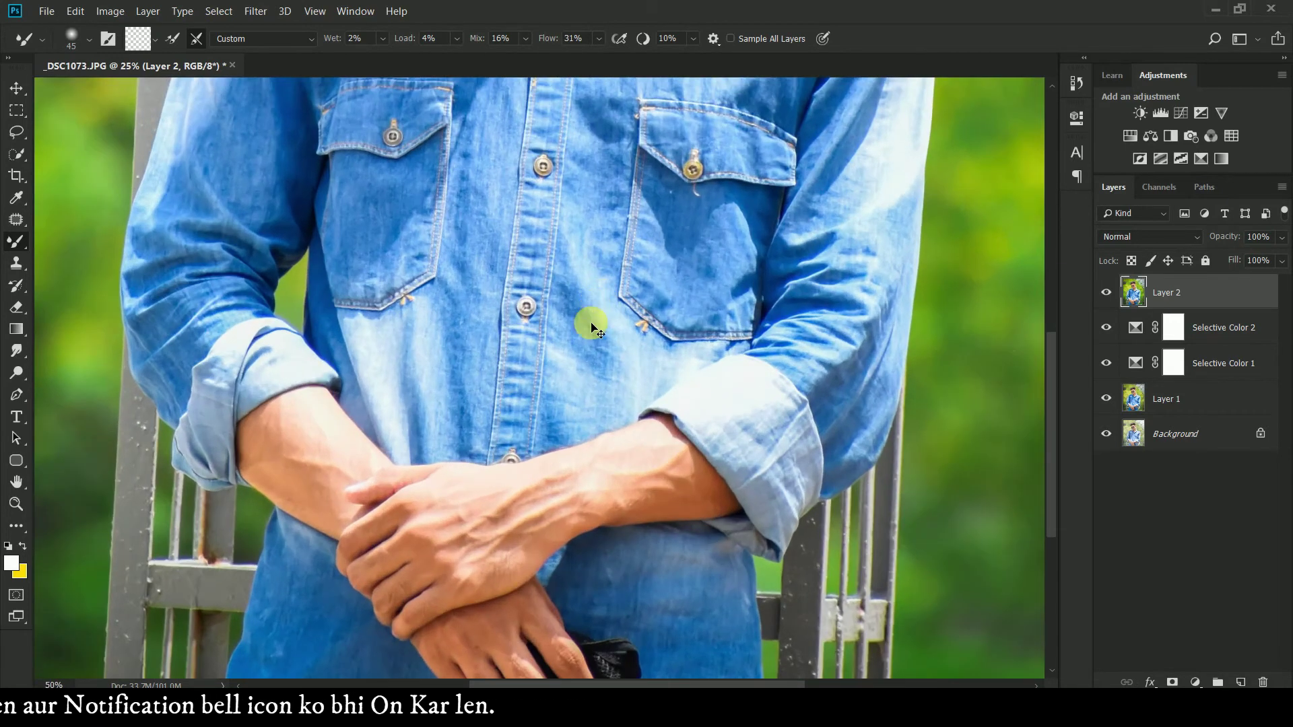
pyautogui.scroll(1, 592, 313)
pyautogui.scroll(-2, 594, 330)
pyautogui.scroll(-2, 597, 353)
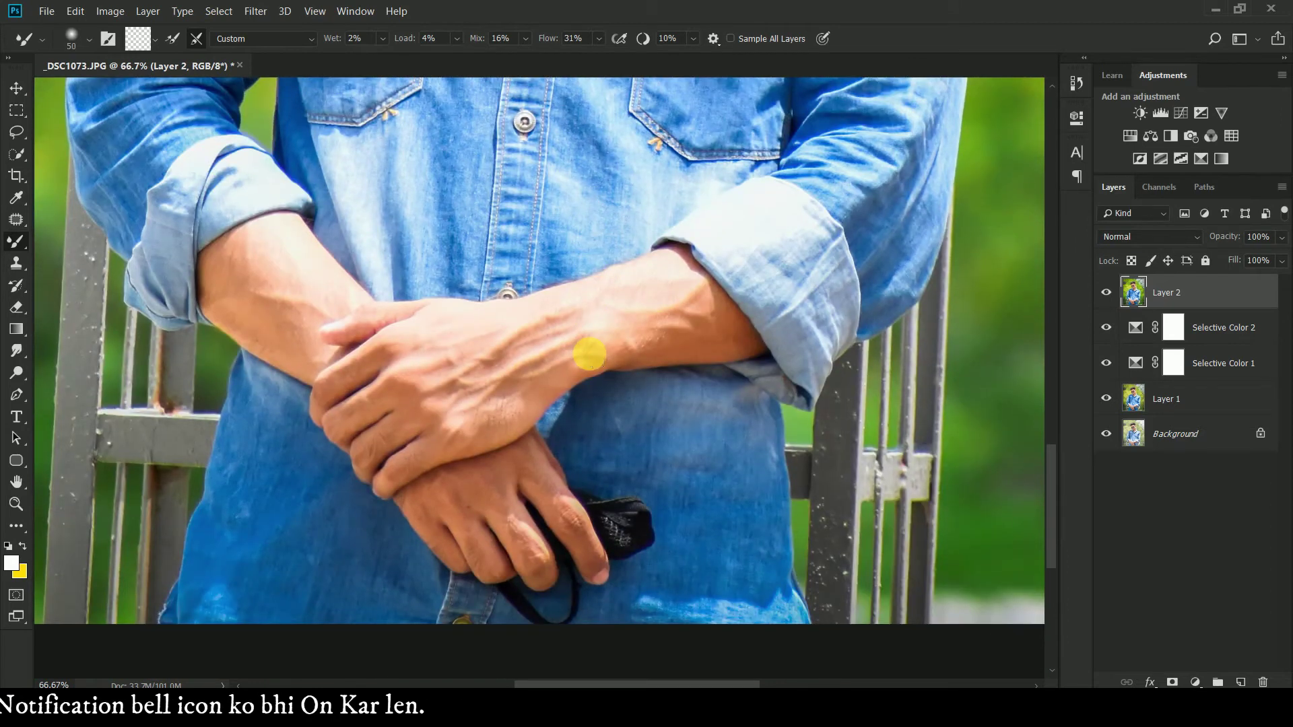
pyautogui.press(']')
pyautogui.press(']')
pyautogui.press(']')
pyautogui.moveTo(700, 328)
pyautogui.mouseDown()
pyautogui.moveTo(674, 364)
pyautogui.moveTo(534, 409)
pyautogui.moveTo(606, 324)
pyautogui.mouseUp()
pyautogui.moveTo(488, 326)
pyautogui.mouseDown()
pyautogui.moveTo(398, 418)
pyautogui.moveTo(420, 466)
pyautogui.mouseUp()
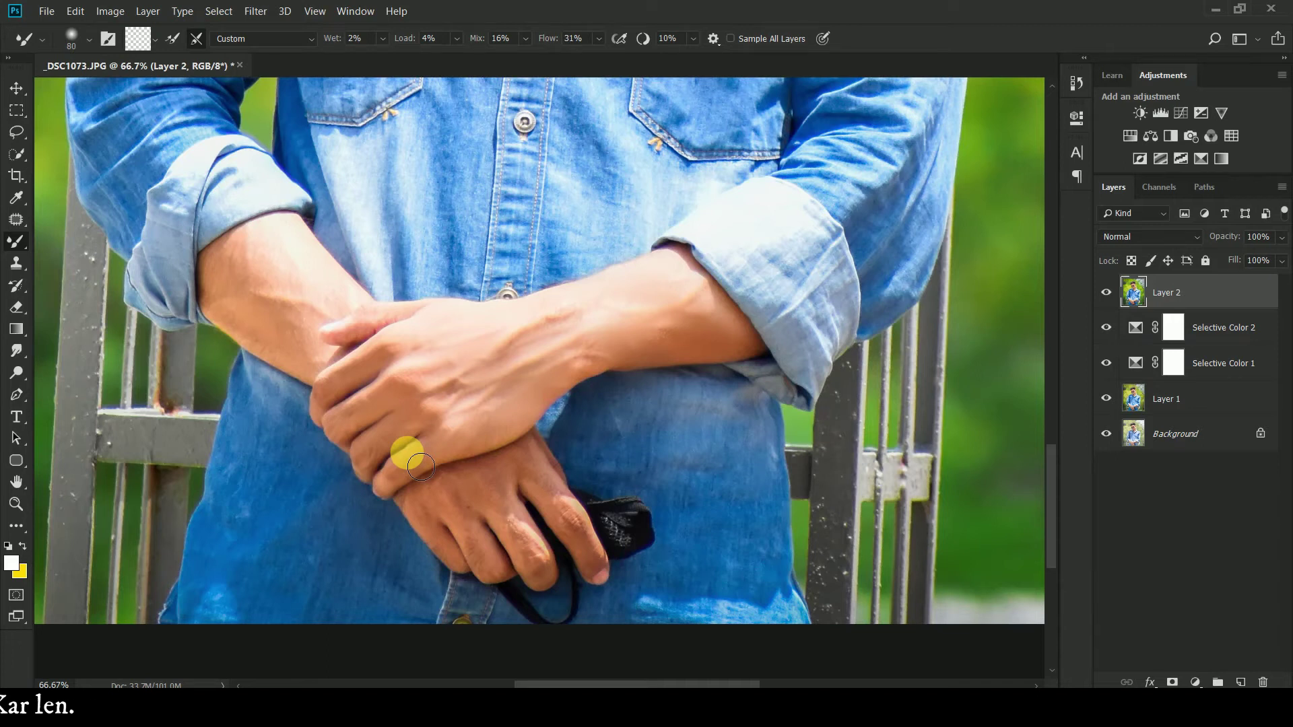
pyautogui.moveTo(420, 466); pyautogui.dragTo(500, 511)
# Blend the forearm near the sleeve and the back of the hand at size 90
pyautogui.press(']')
pyautogui.moveTo(222, 280)
pyautogui.mouseDown()
pyautogui.moveTo(251, 323)
pyautogui.moveTo(238, 289)
pyautogui.moveTo(323, 297)
pyautogui.moveTo(265, 343)
pyautogui.mouseUp()
pyautogui.press(']')
pyautogui.press(']')
pyautogui.press(']')
pyautogui.press('[')
pyautogui.press('[')
pyautogui.press('[')
pyautogui.moveTo(404, 404)
pyautogui.mouseDown()
pyautogui.moveTo(445, 412)
pyautogui.moveTo(435, 450)
pyautogui.moveTo(362, 432)
pyautogui.mouseUp()
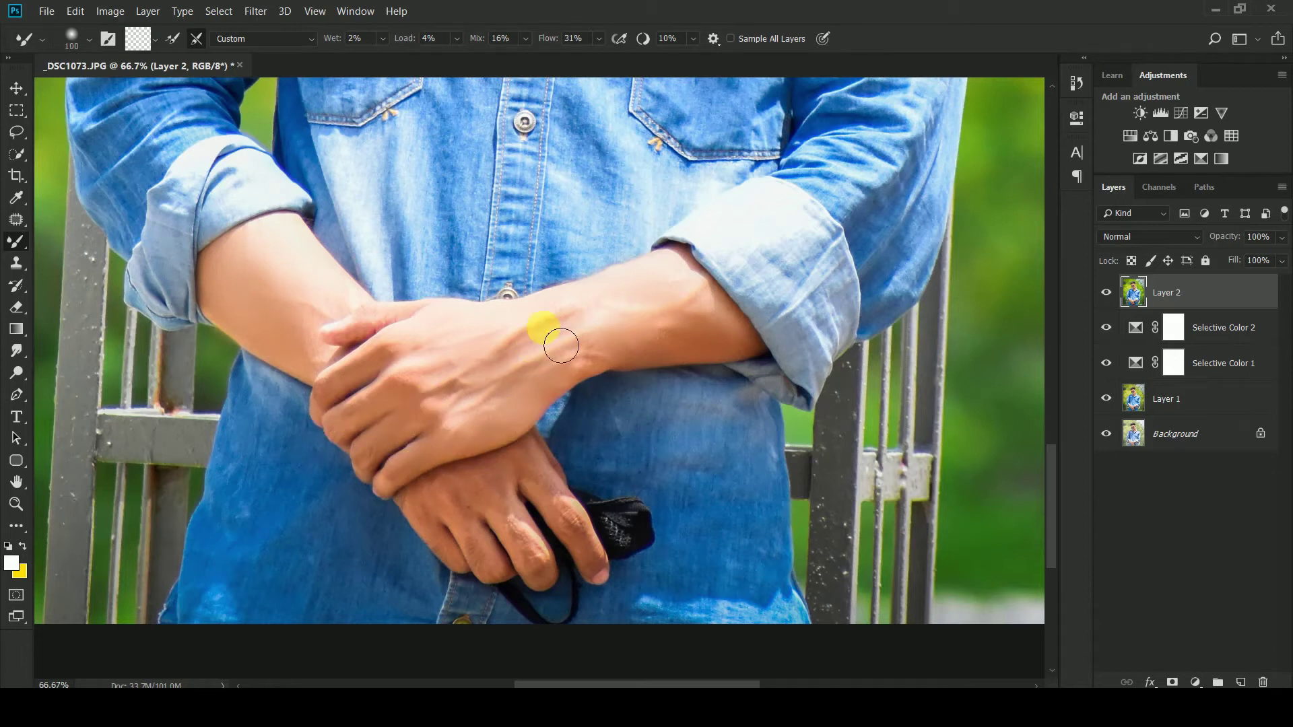
pyautogui.moveTo(724, 327)
pyautogui.mouseDown()
pyautogui.moveTo(471, 514)
pyautogui.moveTo(456, 505)
pyautogui.mouseUp()
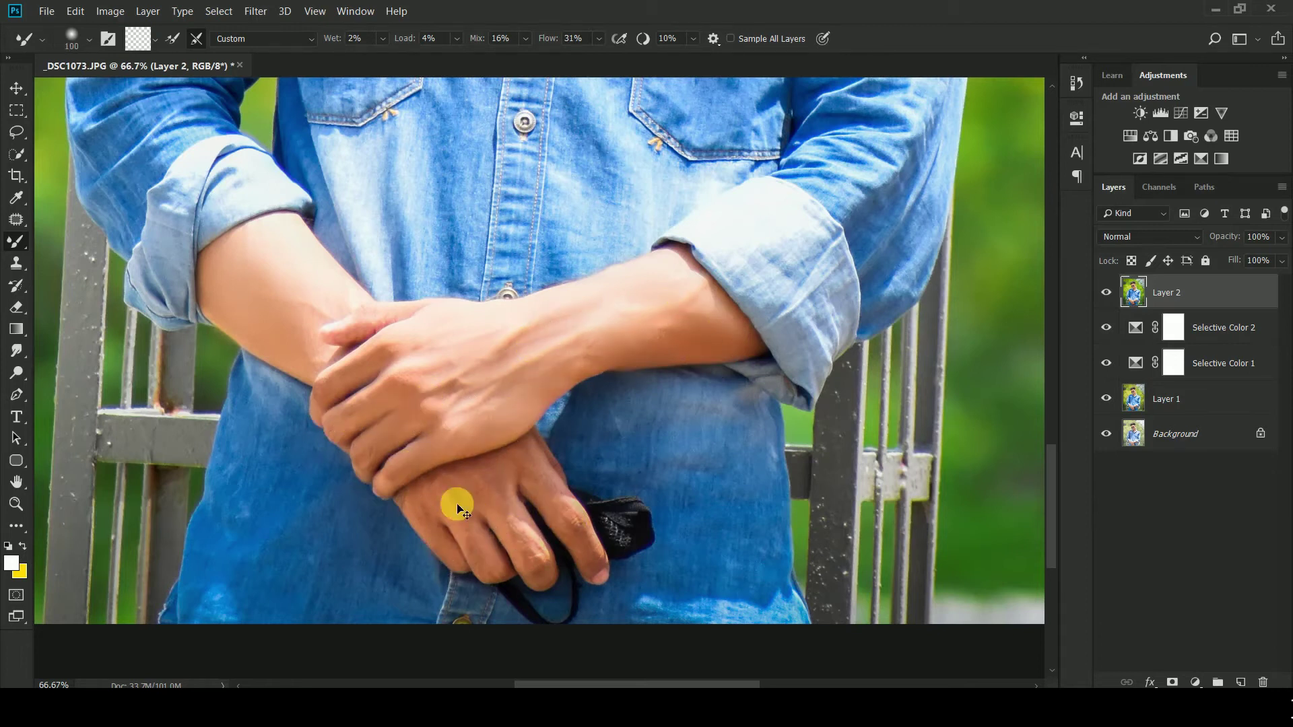
pyautogui.hotkey('ctrl', '-')
pyautogui.hotkey('ctrl', '-')
pyautogui.hotkey('ctrl', '-')
pyautogui.hotkey('ctrl', '-')
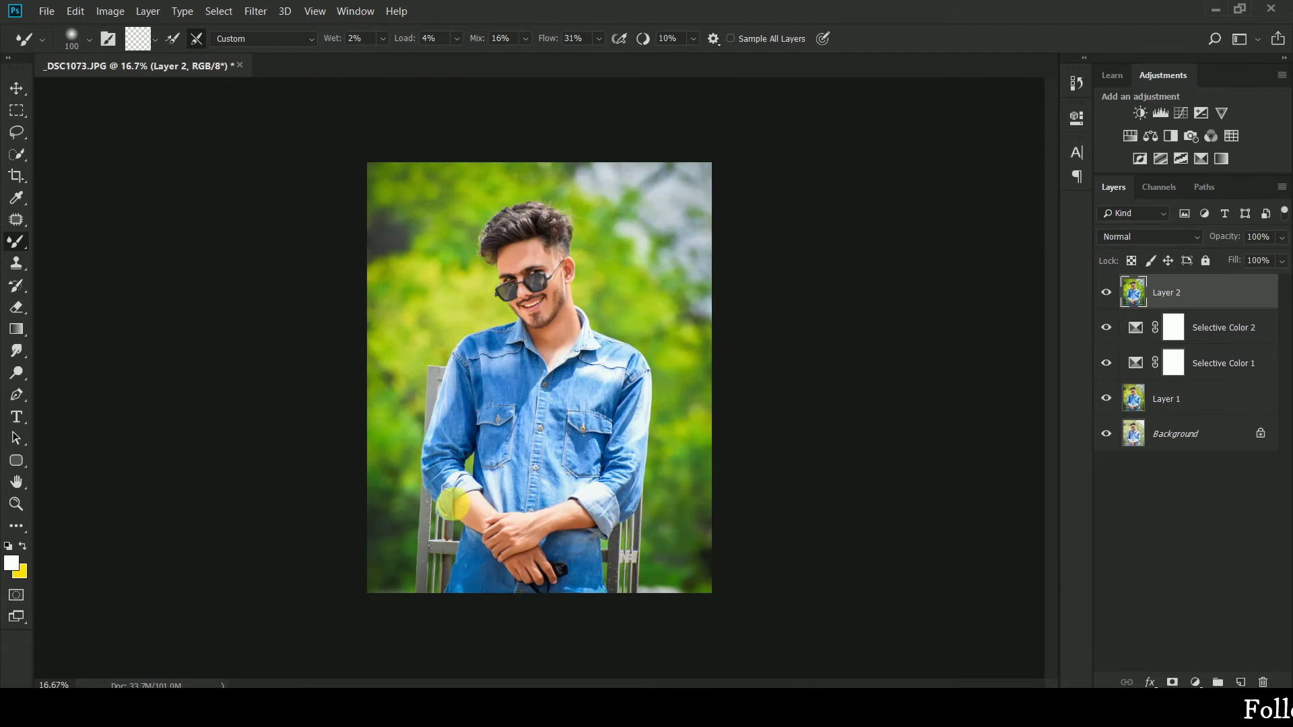
pyautogui.hotkey('ctrl', '+')
# Even out the forehead skin with two mixer-brush strokes, then zoom out
pyautogui.hotkey('ctrl', '+')
pyautogui.hotkey('ctrl', '+')
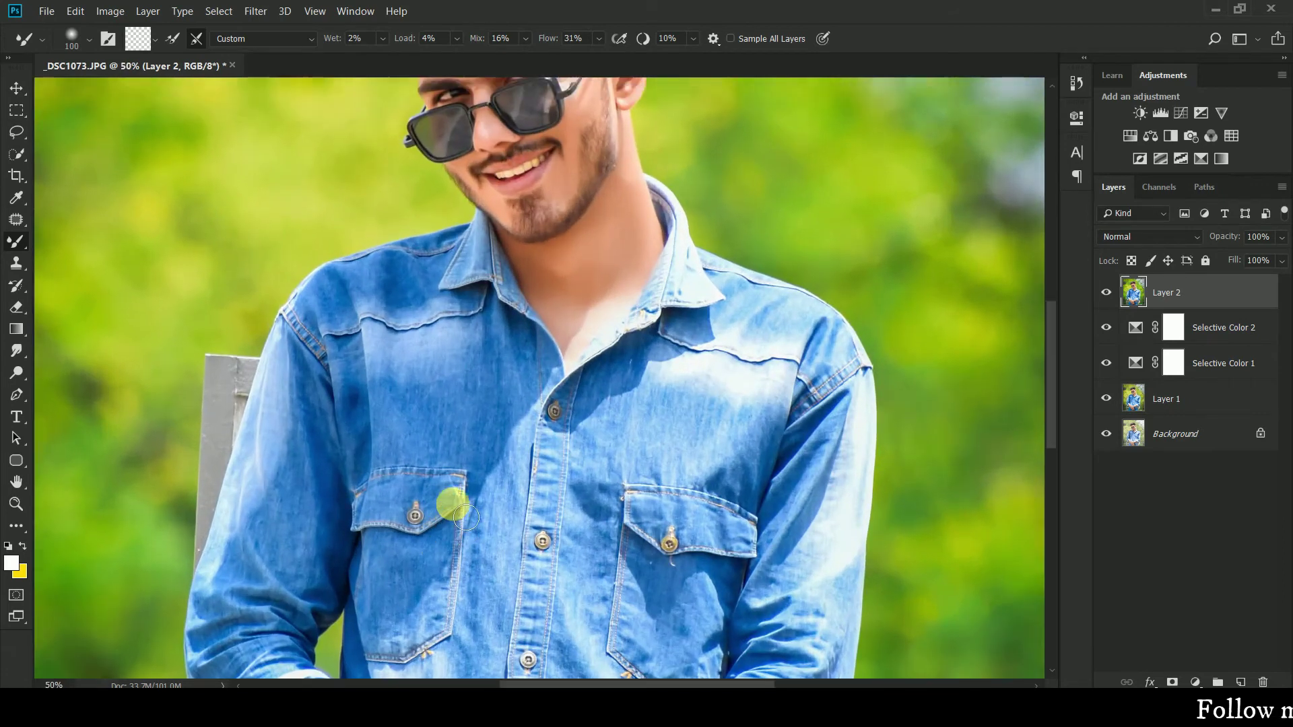
pyautogui.hotkey('ctrl', '+')
pyautogui.hotkey('ctrl', '+')
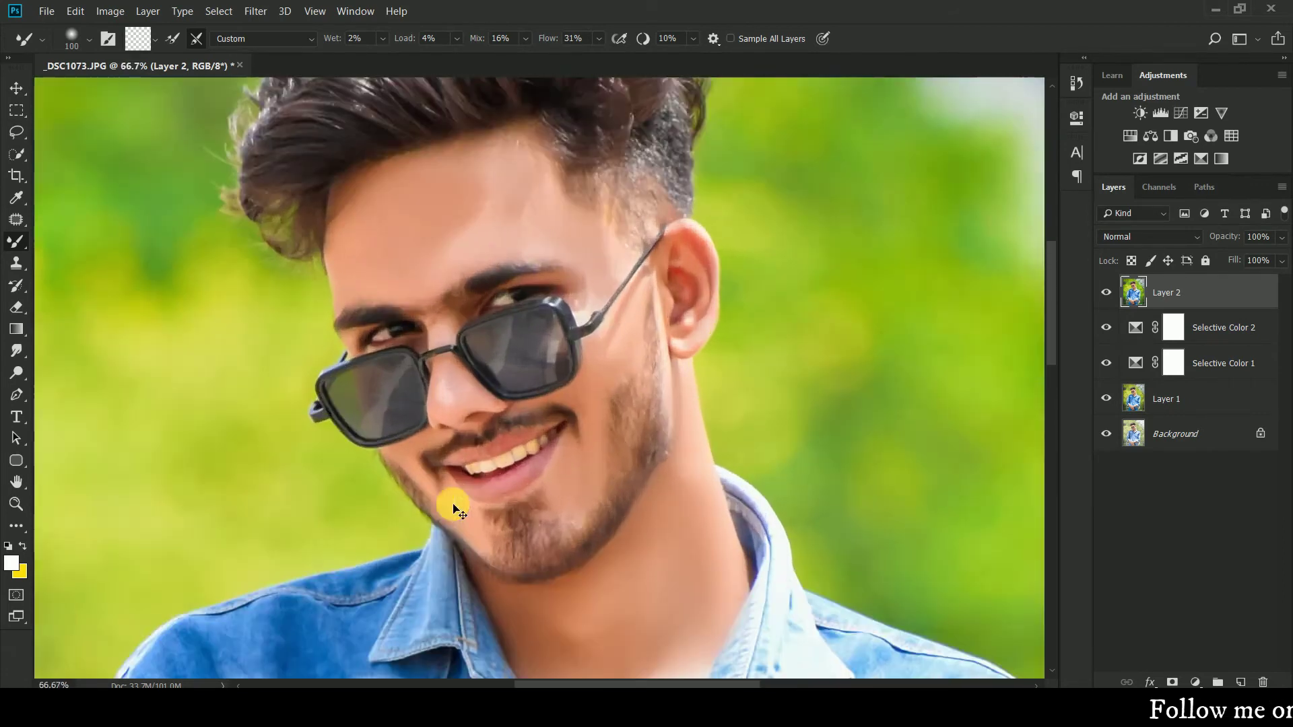
pyautogui.moveTo(457, 309)
pyautogui.mouseDown()
pyautogui.moveTo(447, 216)
pyautogui.moveTo(467, 231)
pyautogui.moveTo(470, 208)
pyautogui.moveTo(498, 219)
pyautogui.moveTo(475, 243)
pyautogui.moveTo(492, 197)
pyautogui.moveTo(548, 210)
pyautogui.moveTo(491, 141)
pyautogui.moveTo(485, 163)
pyautogui.moveTo(568, 205)
pyautogui.moveTo(542, 216)
pyautogui.moveTo(433, 196)
pyautogui.moveTo(490, 196)
pyautogui.moveTo(418, 240)
pyautogui.moveTo(461, 255)
pyautogui.moveTo(463, 272)
pyautogui.mouseUp()
pyautogui.moveTo(541, 243)
pyautogui.mouseDown()
pyautogui.moveTo(597, 254)
pyautogui.moveTo(476, 219)
pyautogui.moveTo(401, 236)
pyautogui.moveTo(389, 254)
pyautogui.moveTo(409, 274)
pyautogui.moveTo(357, 259)
pyautogui.moveTo(344, 193)
pyautogui.moveTo(352, 179)
pyautogui.moveTo(364, 191)
pyautogui.moveTo(504, 141)
pyautogui.moveTo(489, 237)
pyautogui.moveTo(460, 209)
pyautogui.moveTo(465, 250)
pyautogui.moveTo(547, 214)
pyautogui.moveTo(340, 265)
pyautogui.moveTo(577, 274)
pyautogui.moveTo(608, 228)
pyautogui.moveTo(645, 263)
pyautogui.moveTo(562, 159)
pyautogui.mouseUp()
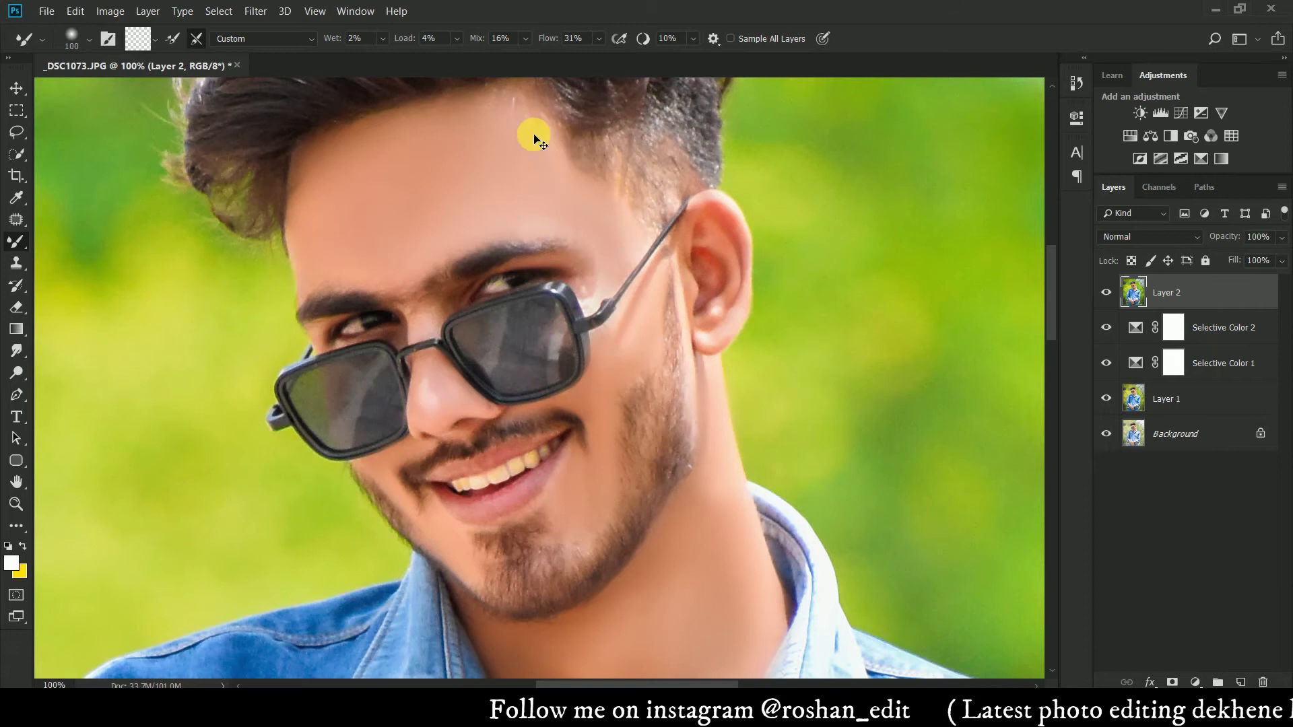
pyautogui.hotkey('ctrl', '-')
pyautogui.scroll(-1, 583, 202)
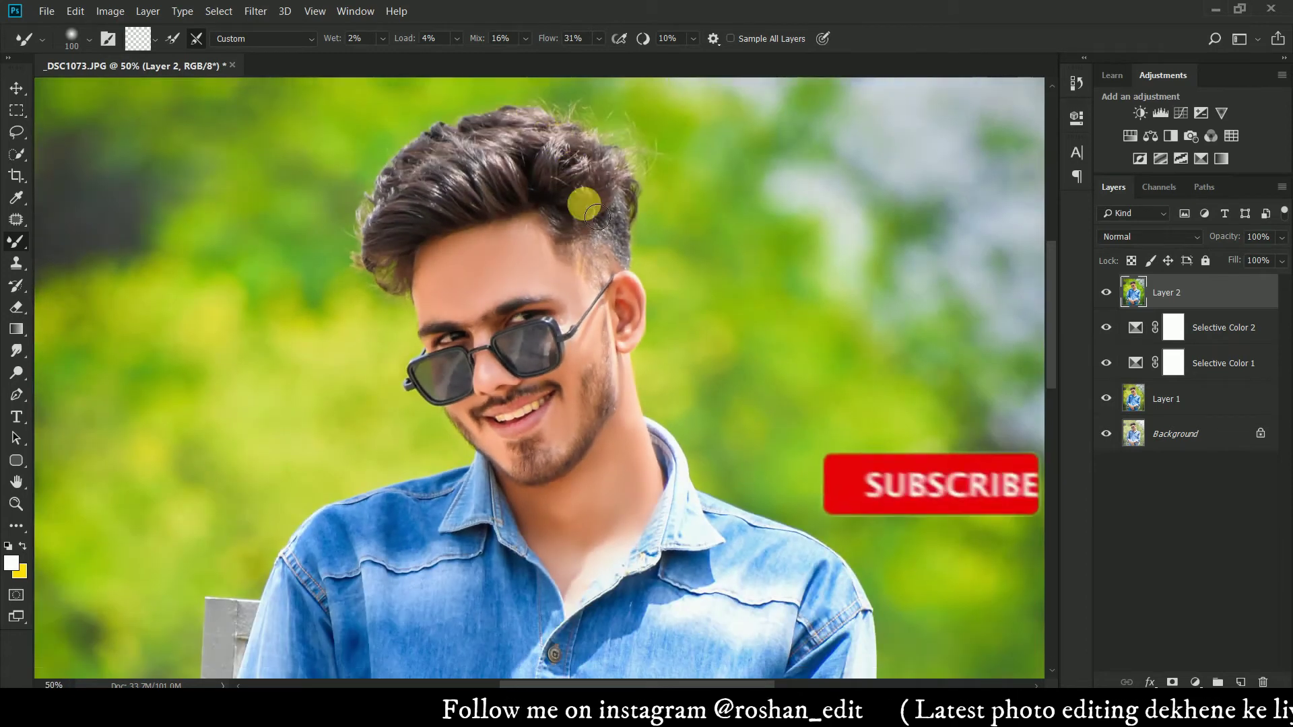
pyautogui.scroll(-3, 592, 231)
pyautogui.scroll(-2, 640, 276)
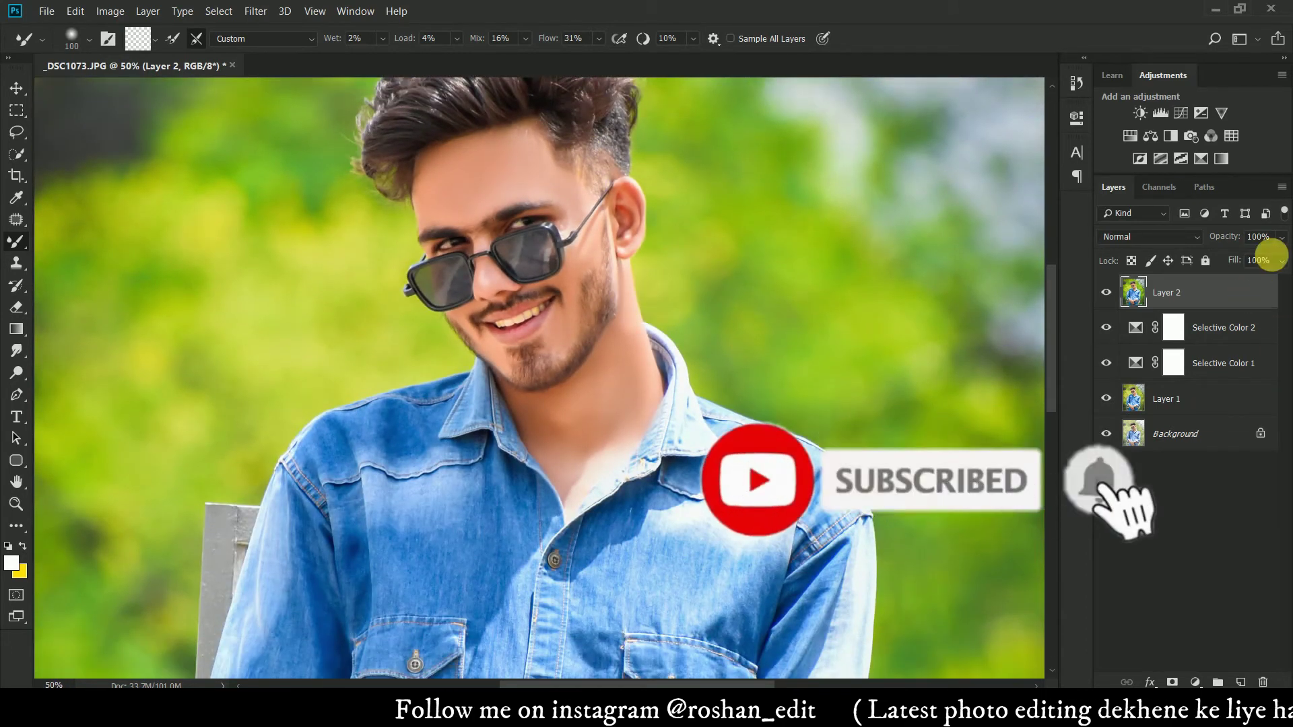
# Lower Layer 2's opacity to 90%
pyautogui.click(1282, 237)
pyautogui.moveTo(1279, 256); pyautogui.dragTo(1268, 258)
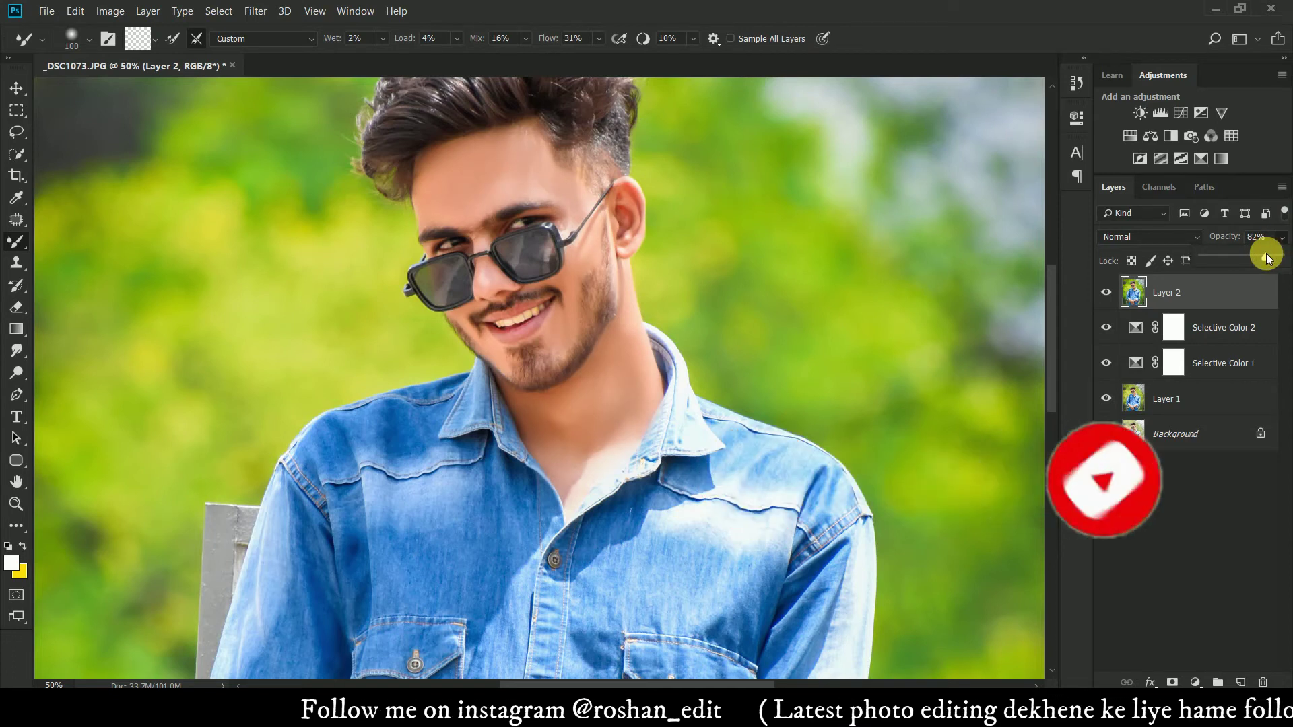
pyautogui.moveTo(1268, 258); pyautogui.dragTo(1272, 258)
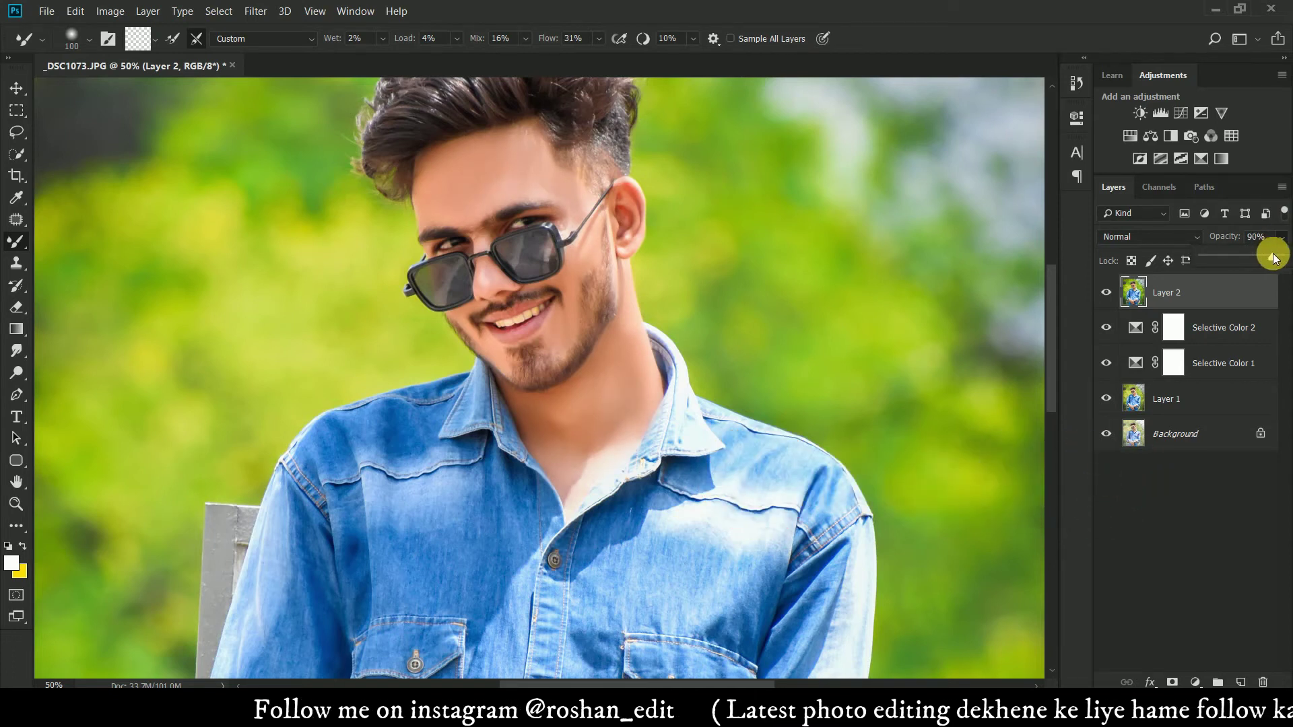
pyautogui.hotkey('ctrl', '-')
pyautogui.hotkey('ctrl', '-')
pyautogui.hotkey('ctrl', '-')
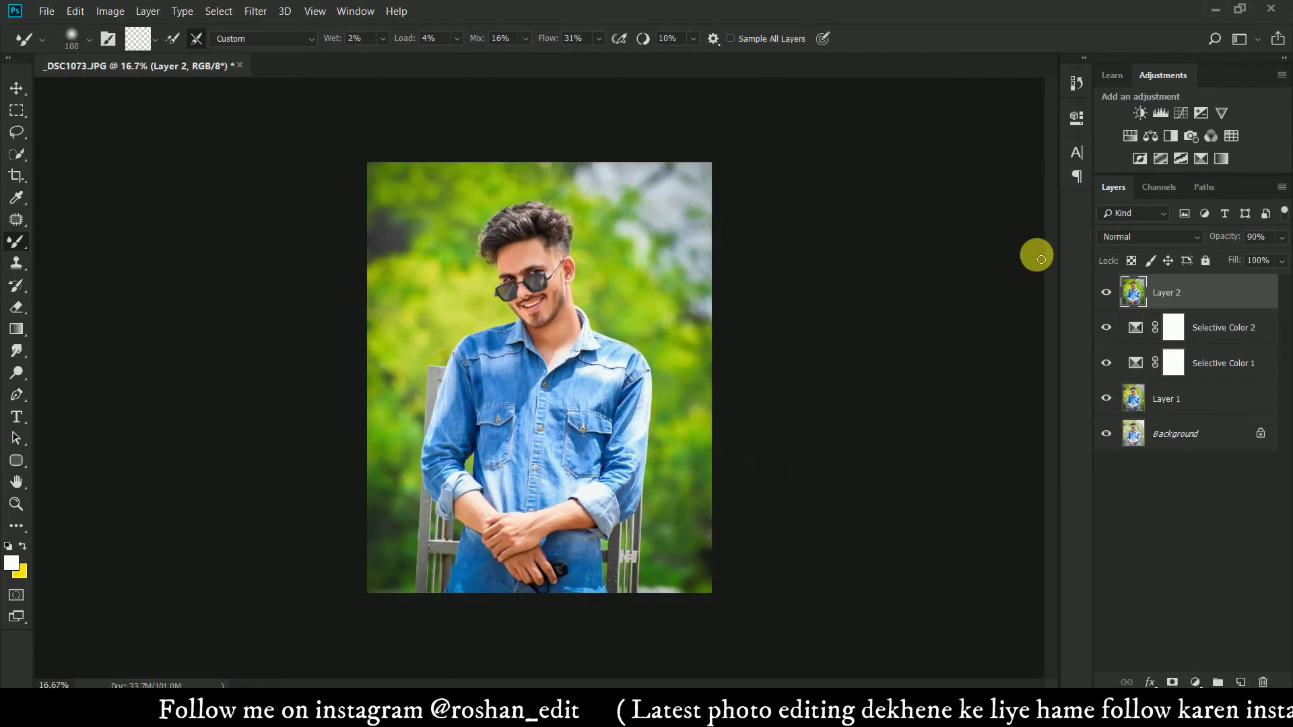
# Add a Selective Color layer with Reds at Cyan -31 and Black +18
pyautogui.click(1218, 682)
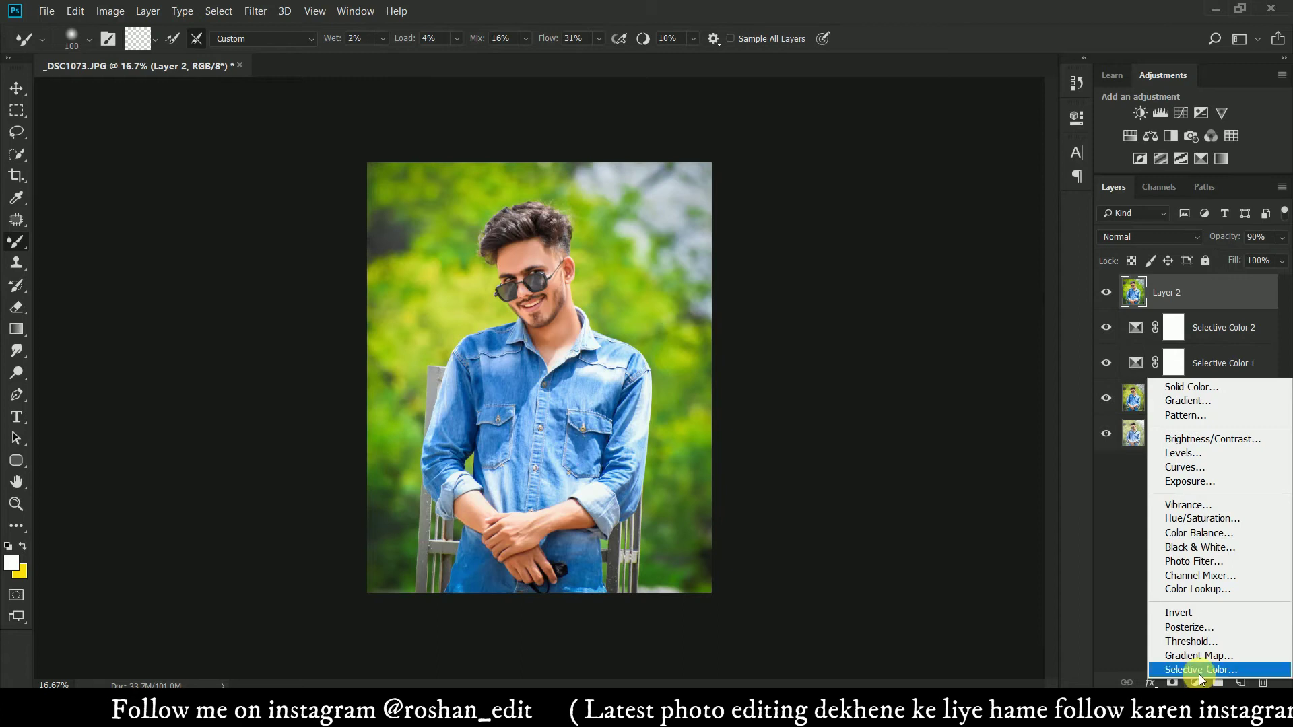
pyautogui.moveTo(932, 221); pyautogui.dragTo(899, 221)
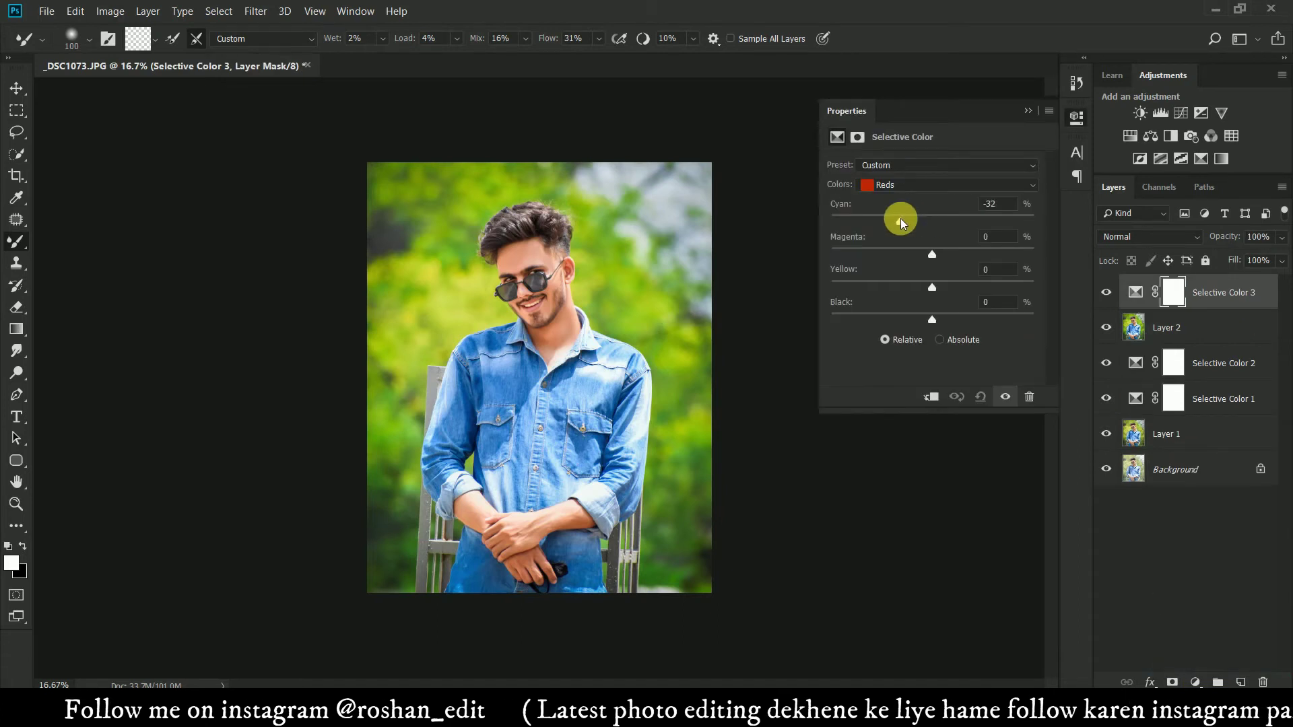
pyautogui.moveTo(932, 319); pyautogui.dragTo(950, 319)
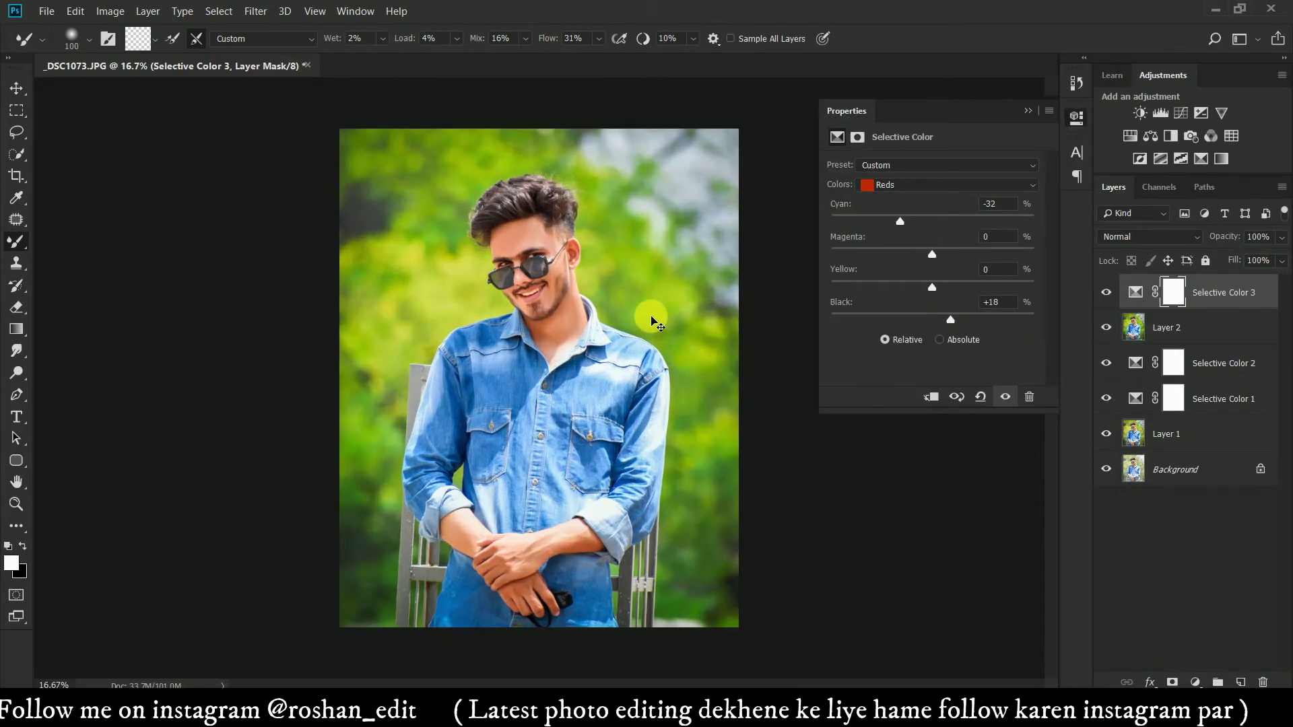
pyautogui.hotkey('ctrl', '+')
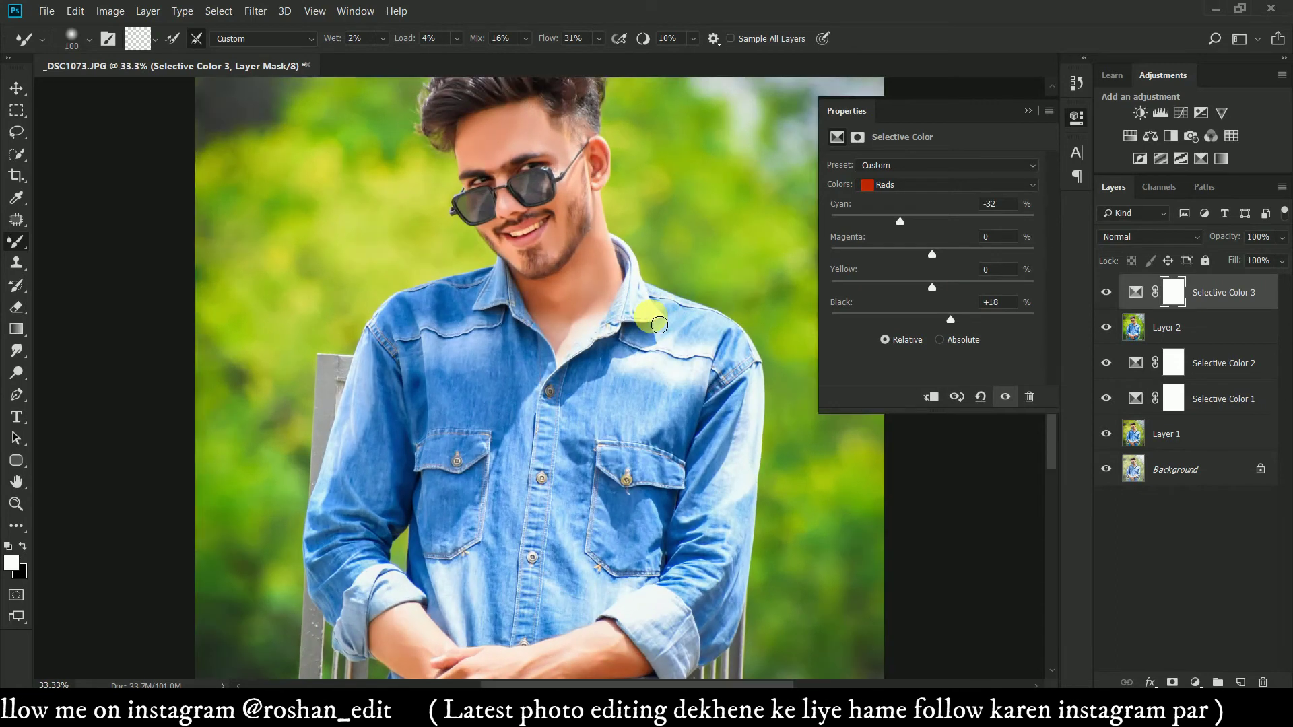
pyautogui.hotkey('ctrl', '+')
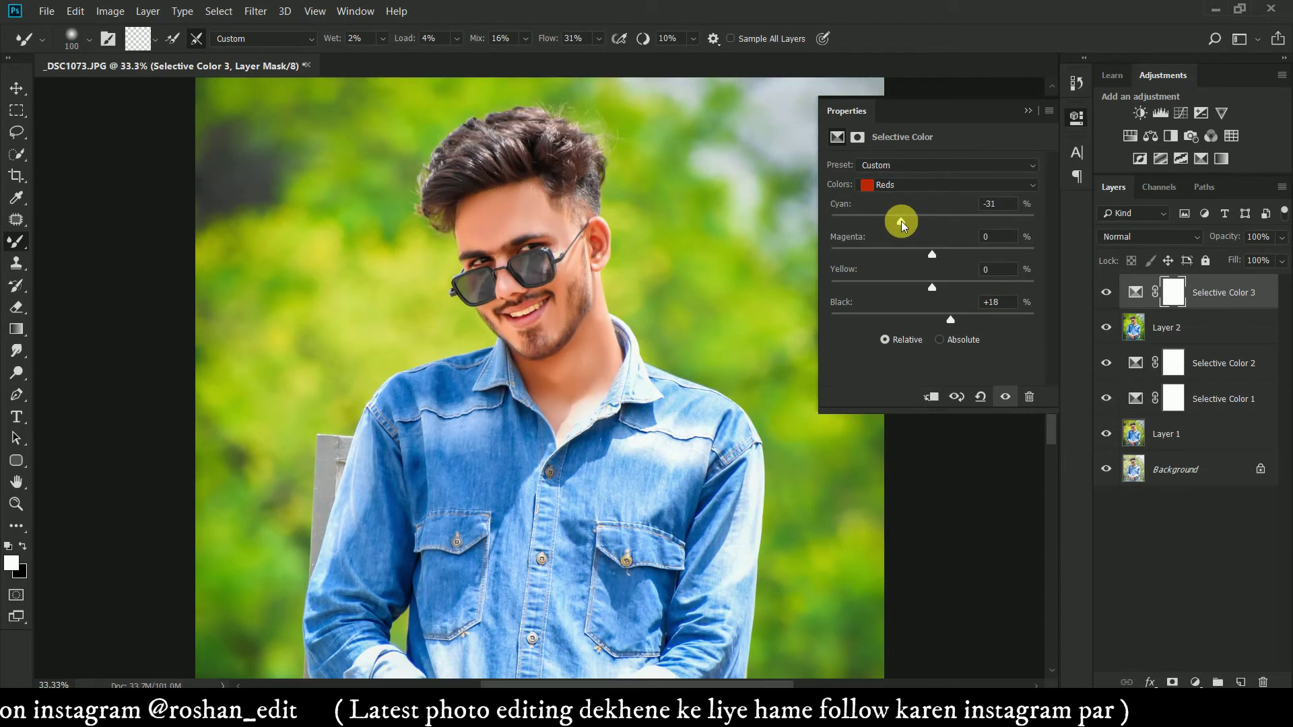
pyautogui.click(1027, 110)
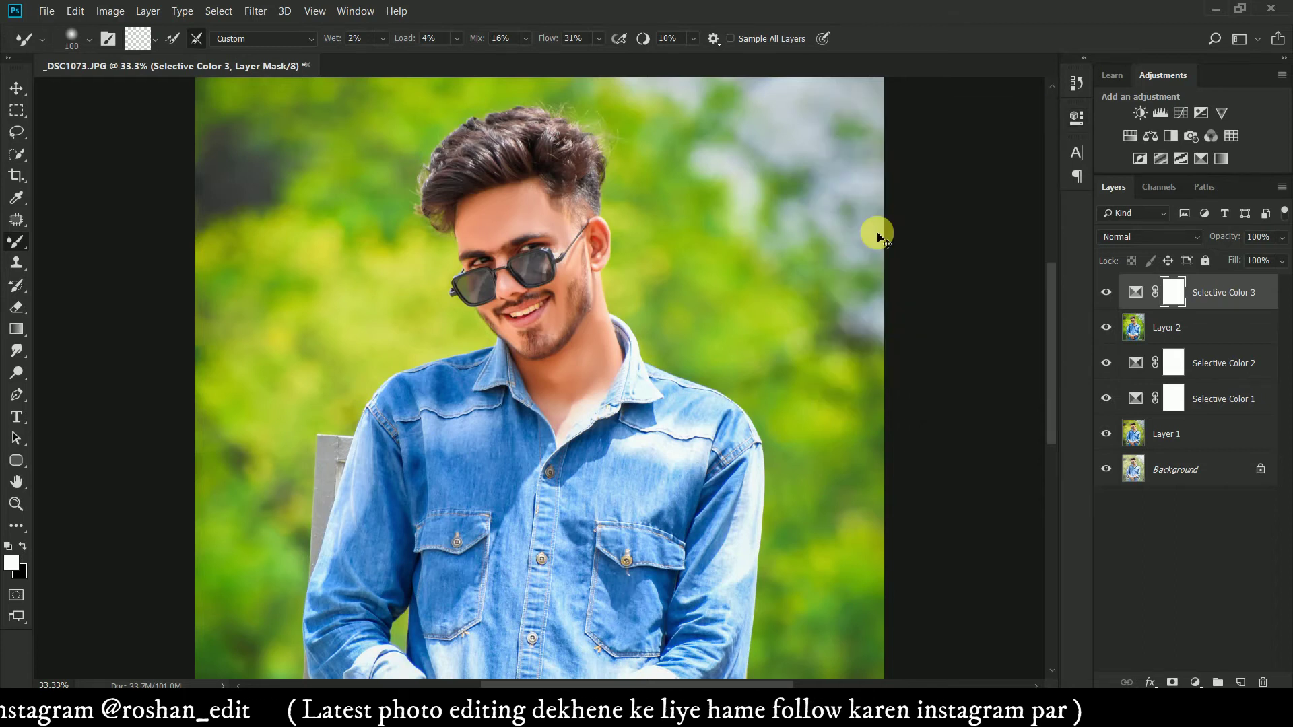
pyautogui.hotkey('ctrl', '-')
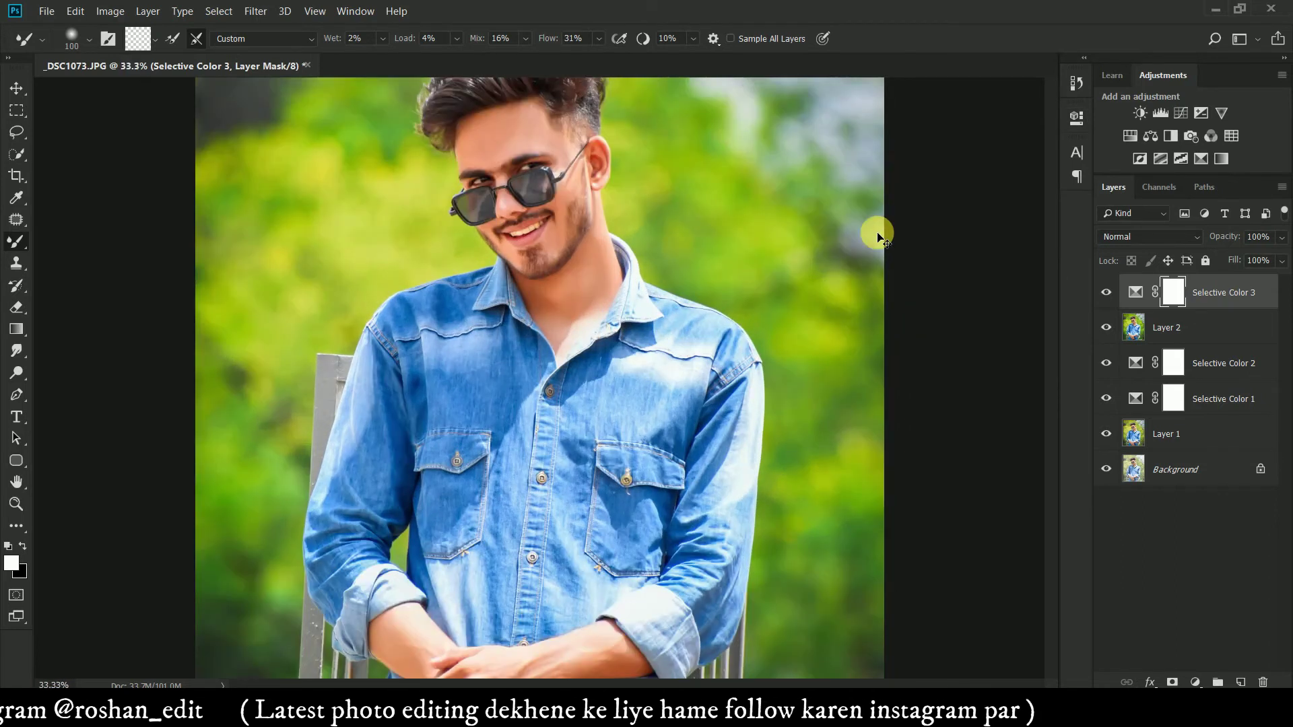
pyautogui.hotkey('ctrl', '-')
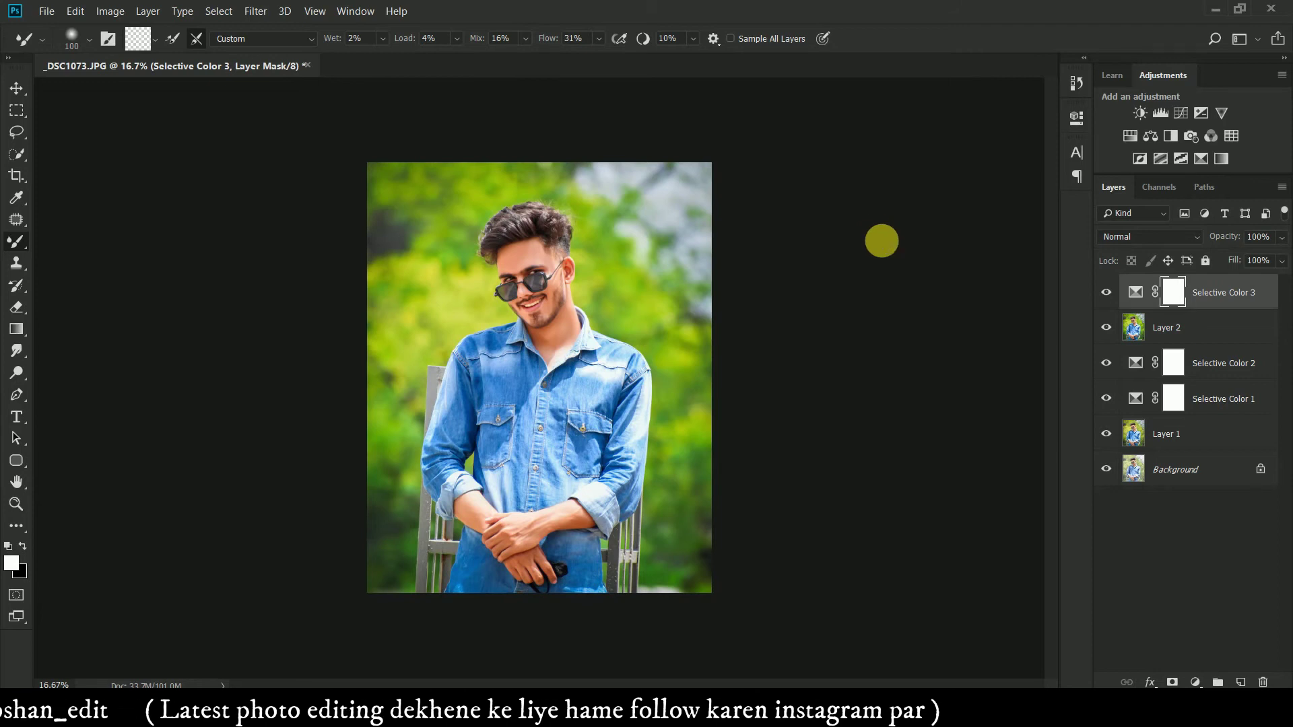
# Stamp visible layers into Layer 3, then in Camera Raw lower contrast and highlights and add vibrance
pyautogui.hotkey('ctrl', 'shift', 'alt', 'e')
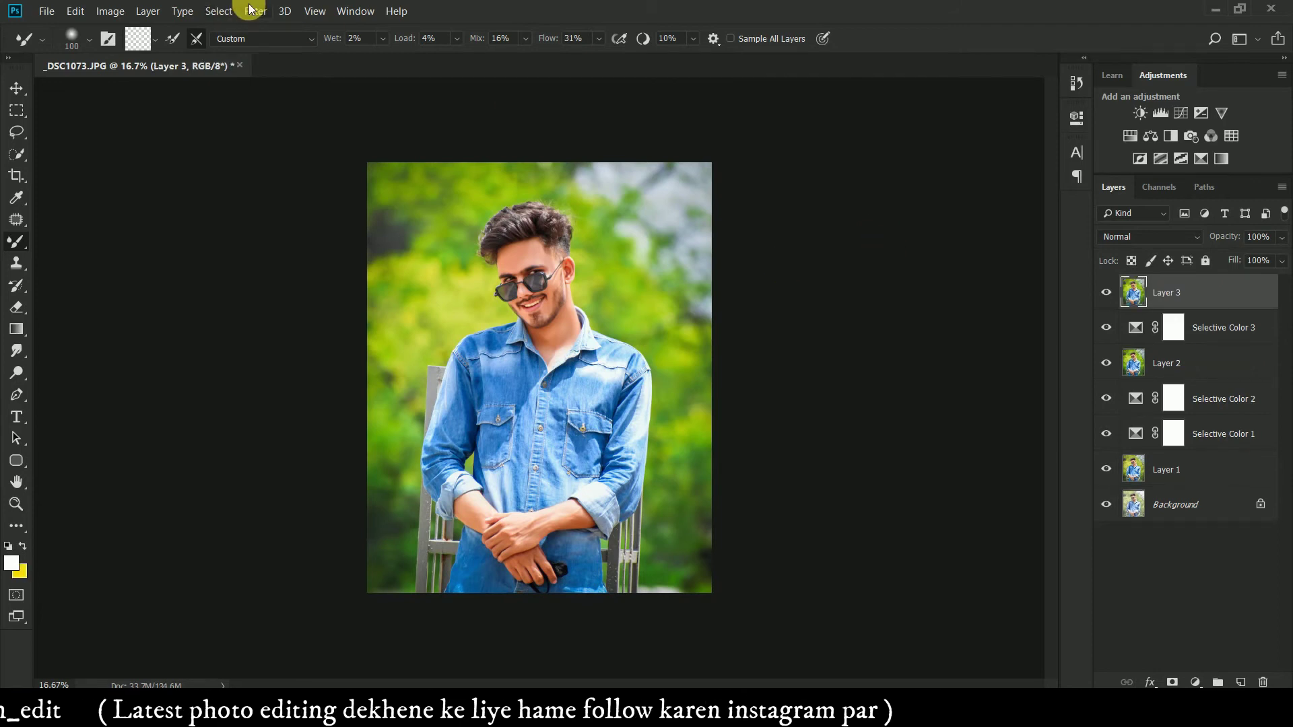
pyautogui.click(250, 8)
pyautogui.click(297, 106)
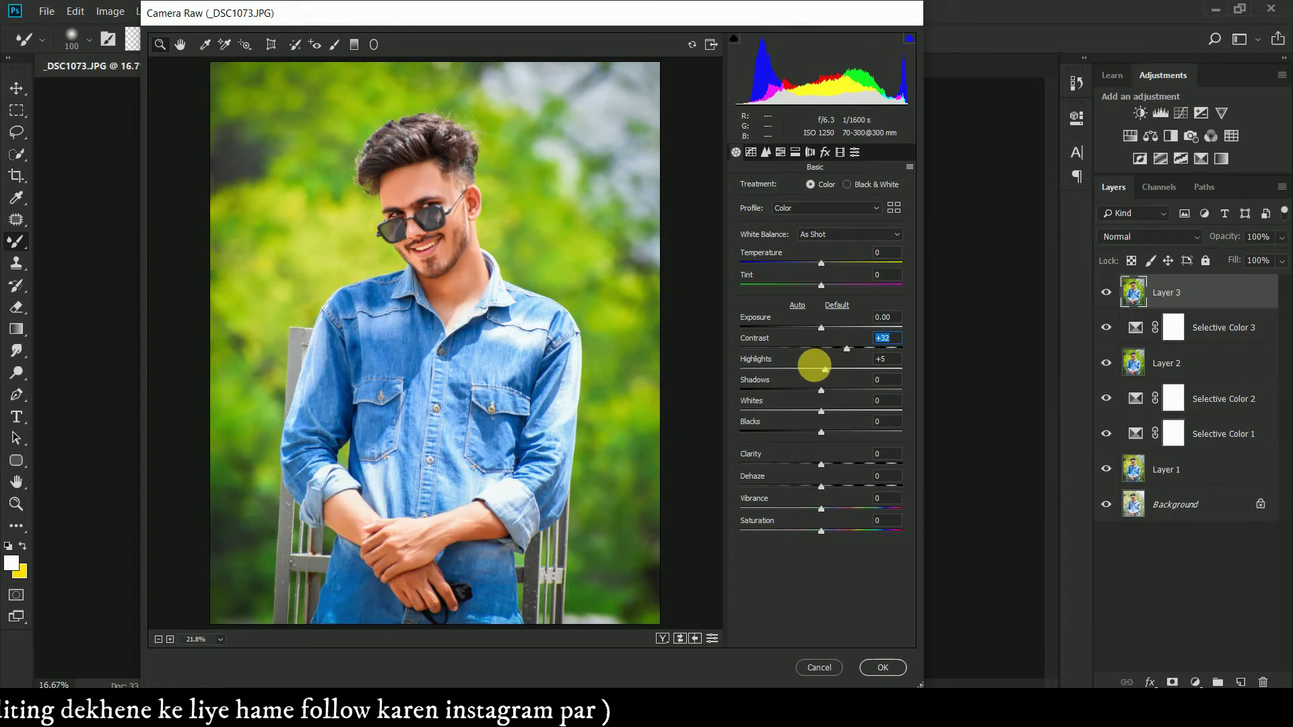
pyautogui.moveTo(823, 354); pyautogui.dragTo(834, 353)
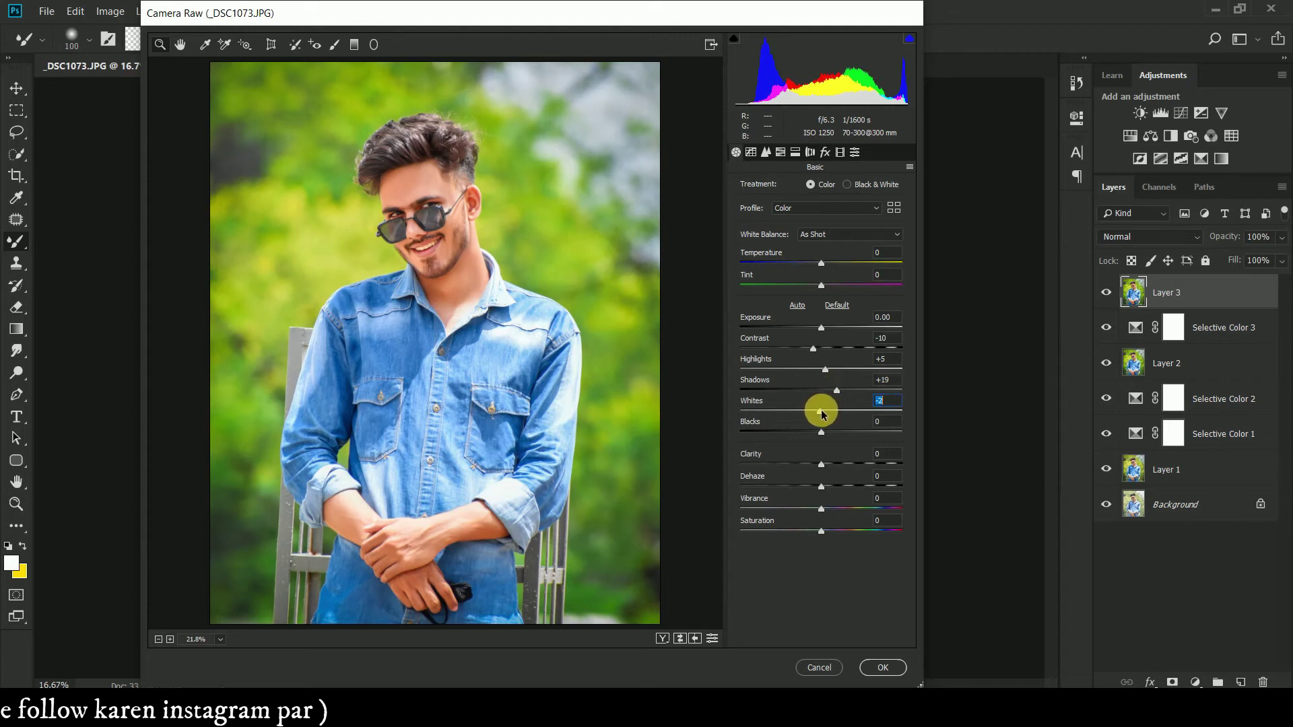
pyautogui.moveTo(827, 372); pyautogui.dragTo(812, 375)
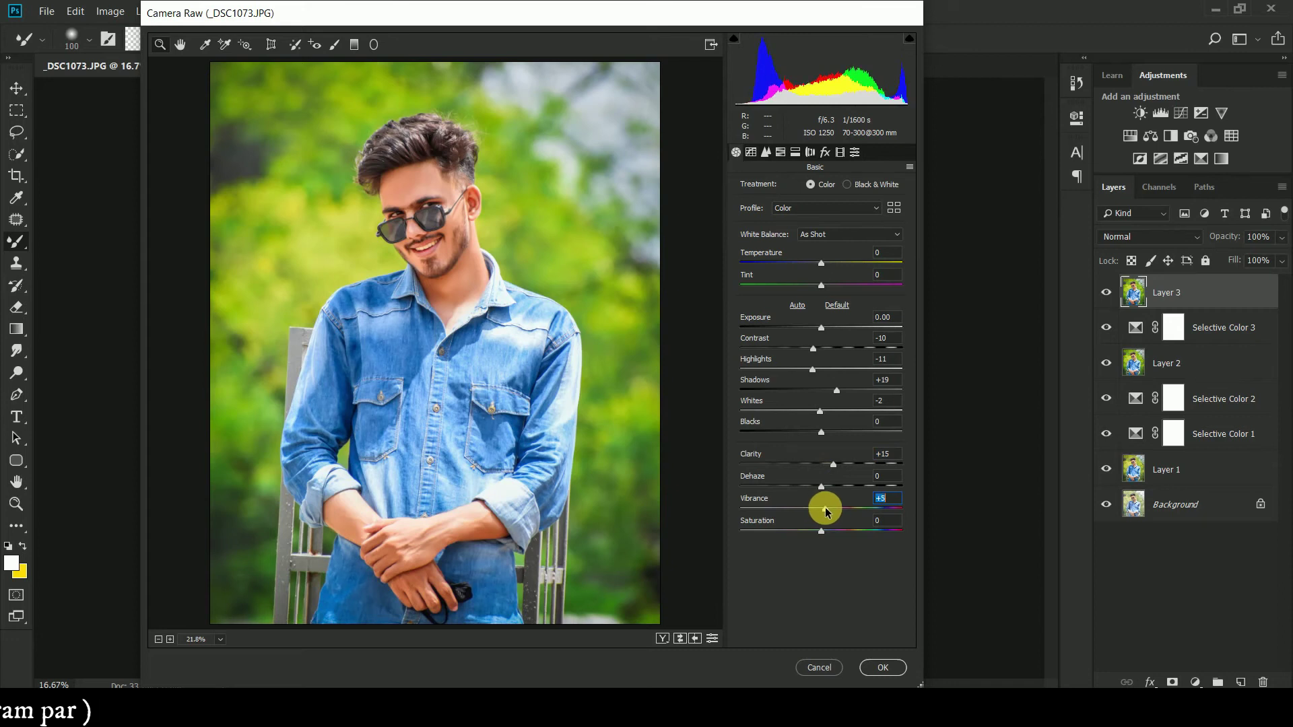
pyautogui.press('Up')
pyautogui.press('Up')
pyautogui.press('Up')
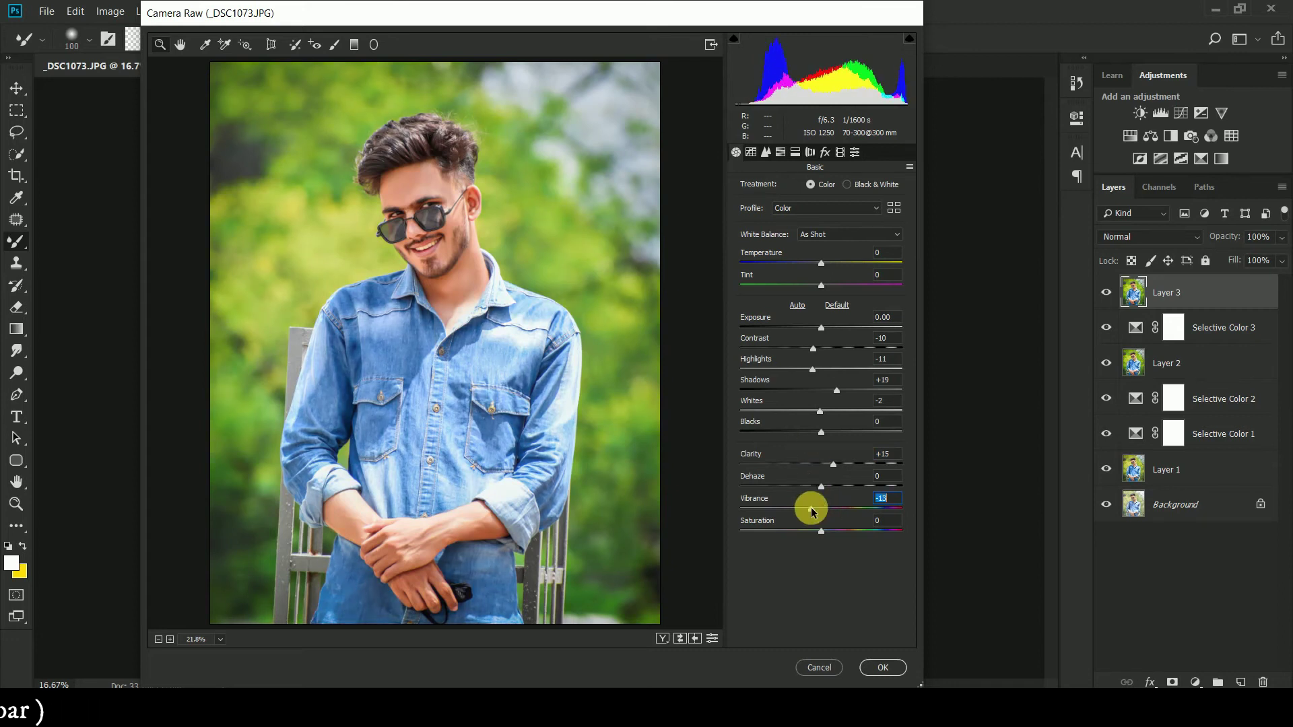
pyautogui.moveTo(812, 511); pyautogui.dragTo(828, 512)
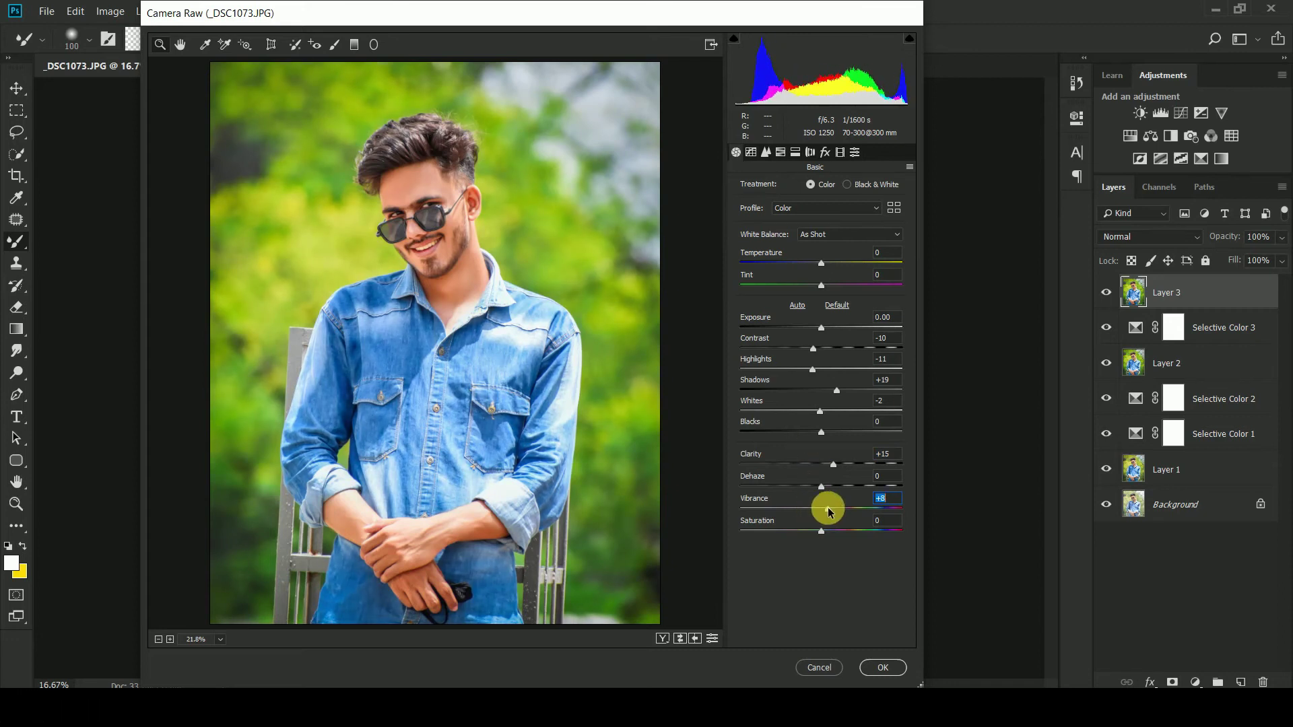
# Raise Oranges saturation to +3 and darken their luminance, then push Yellows saturation to +20
pyautogui.click(795, 152)
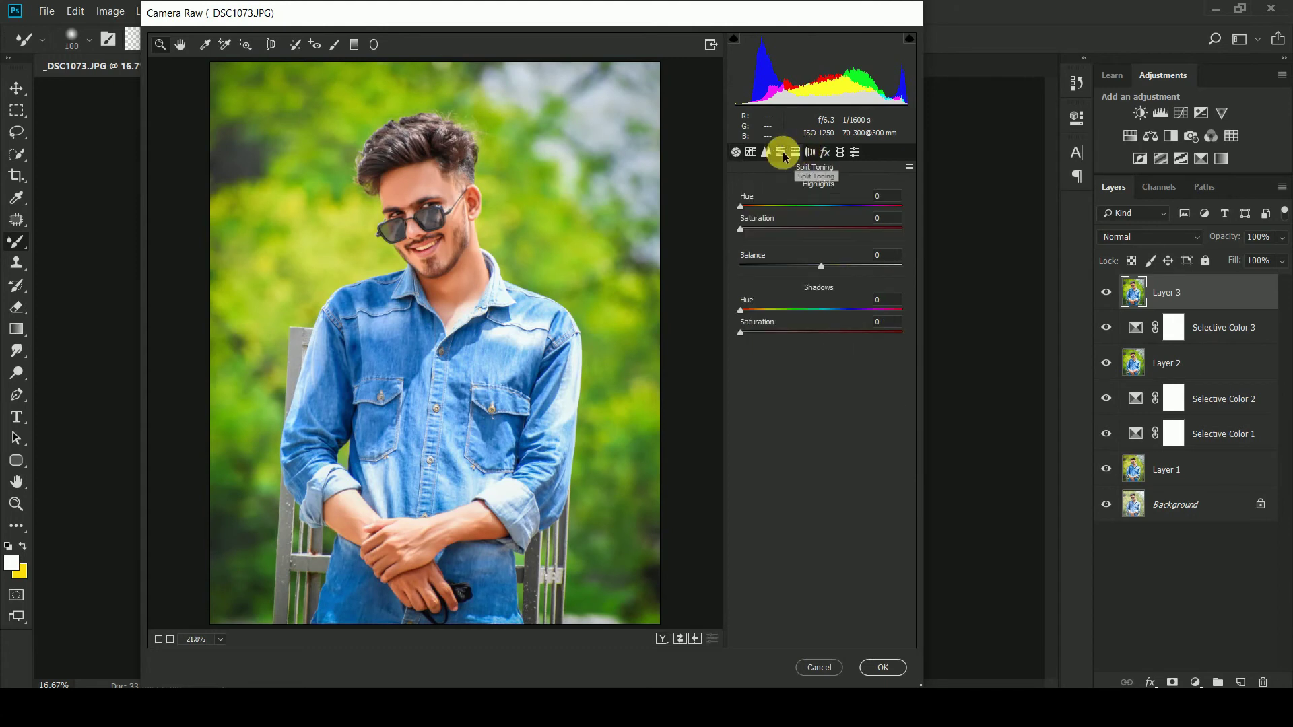
pyautogui.moveTo(806, 262); pyautogui.dragTo(833, 263)
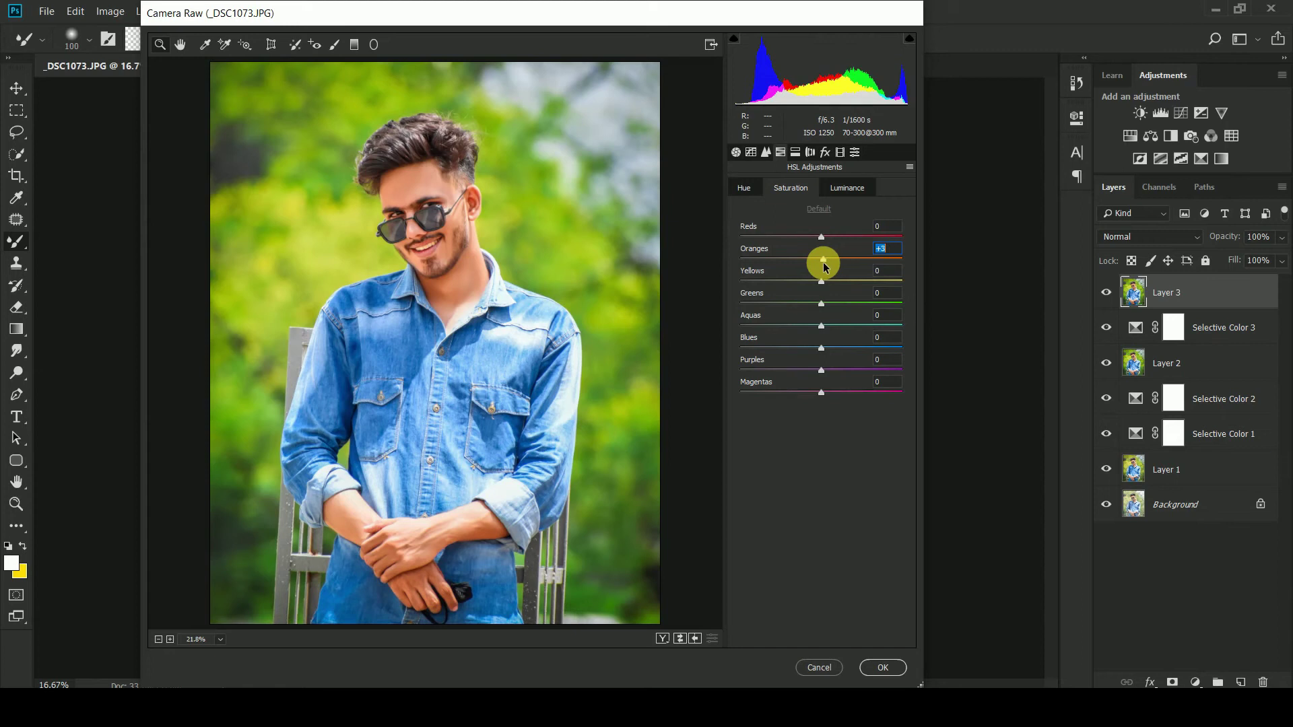
pyautogui.click(838, 189)
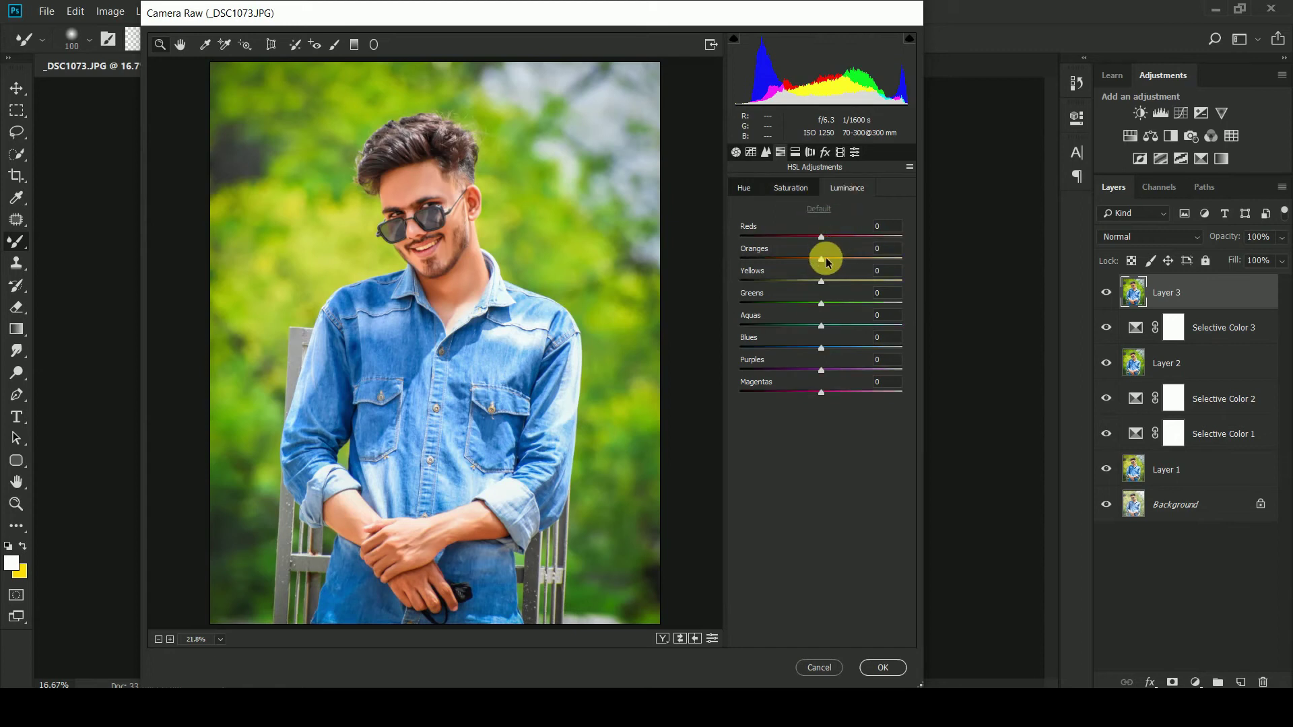
pyautogui.moveTo(828, 263); pyautogui.dragTo(817, 263)
pyautogui.click(790, 188)
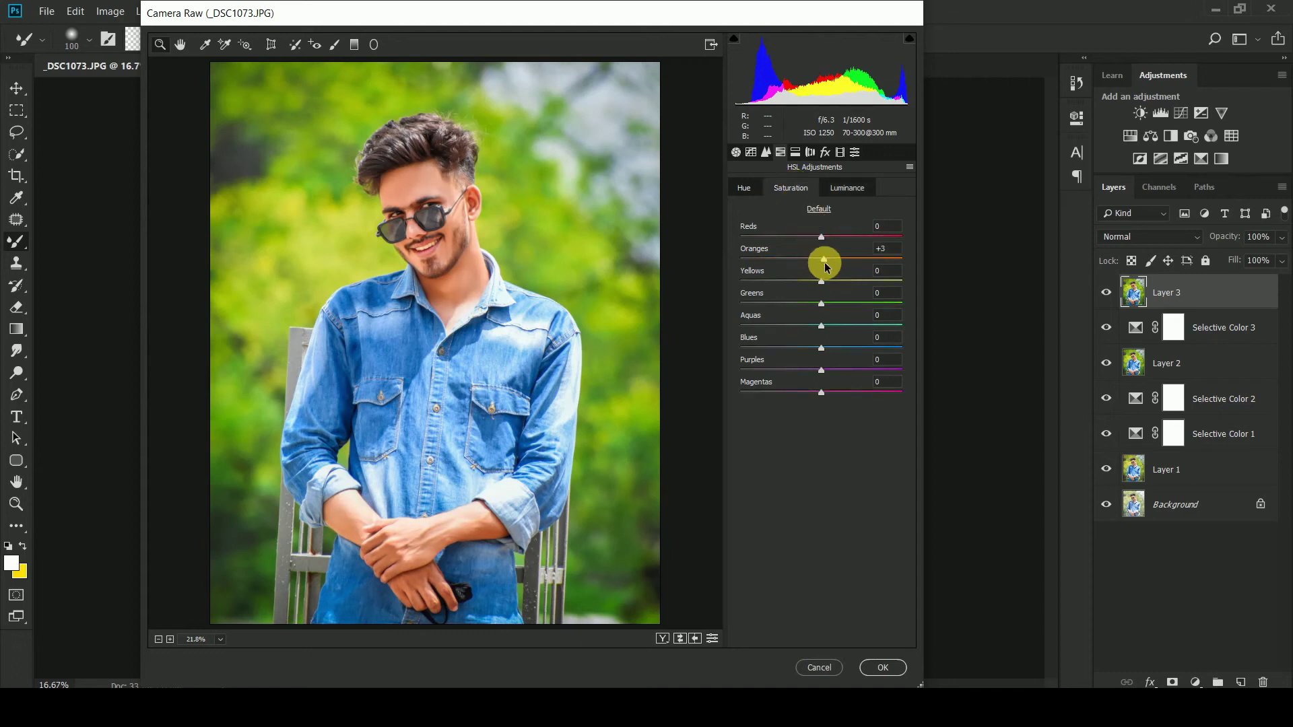
pyautogui.moveTo(823, 286); pyautogui.dragTo(827, 303)
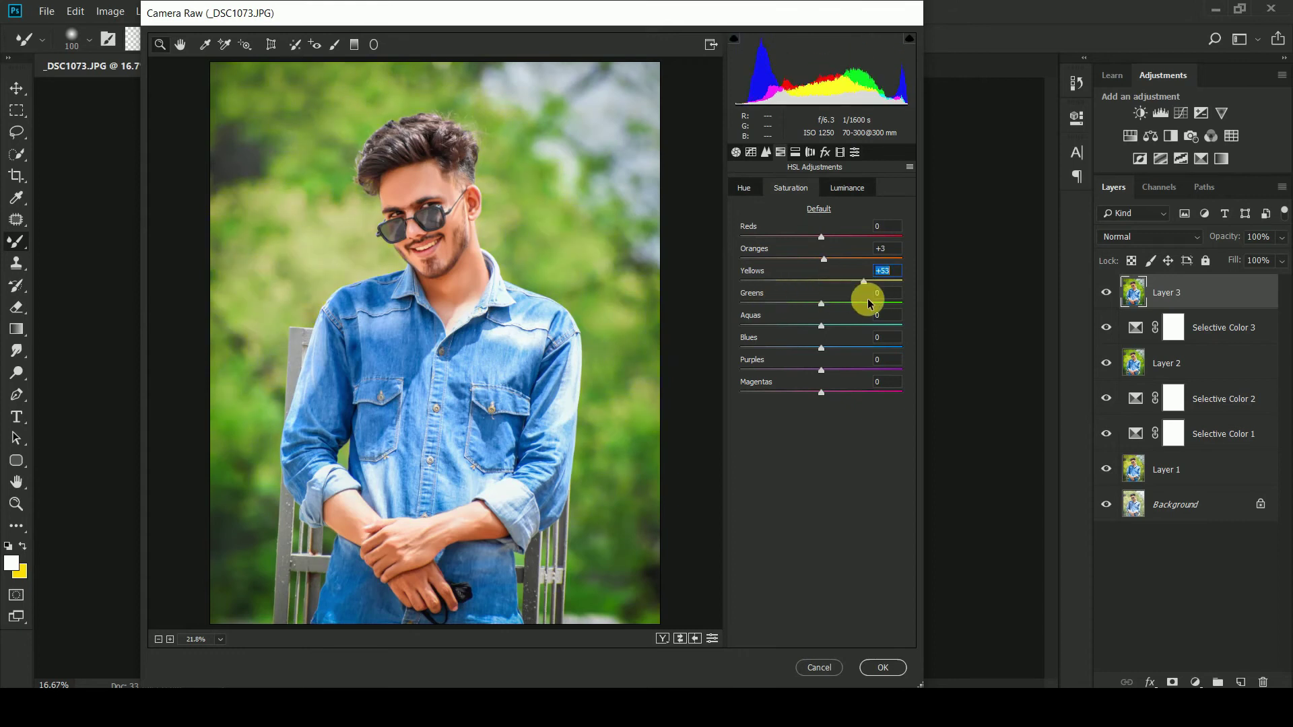
pyautogui.moveTo(826, 303)
pyautogui.mouseDown()
pyautogui.moveTo(932, 304)
pyautogui.moveTo(685, 308)
pyautogui.moveTo(876, 318)
pyautogui.moveTo(839, 318)
pyautogui.moveTo(857, 298)
pyautogui.moveTo(778, 309)
pyautogui.moveTo(821, 311)
pyautogui.moveTo(835, 347)
pyautogui.moveTo(857, 350)
pyautogui.moveTo(829, 353)
pyautogui.mouseUp()
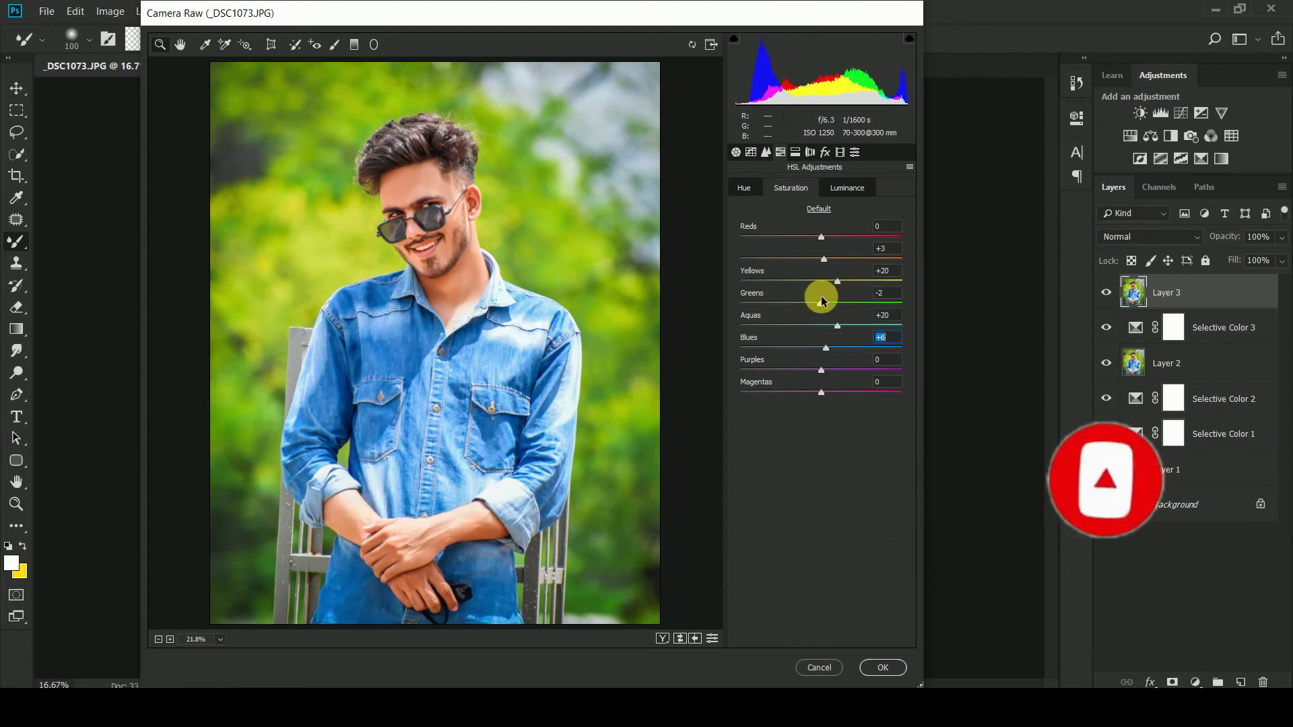
# Lighten the Camera Raw vignette to an Amount of about -24
pyautogui.click(795, 152)
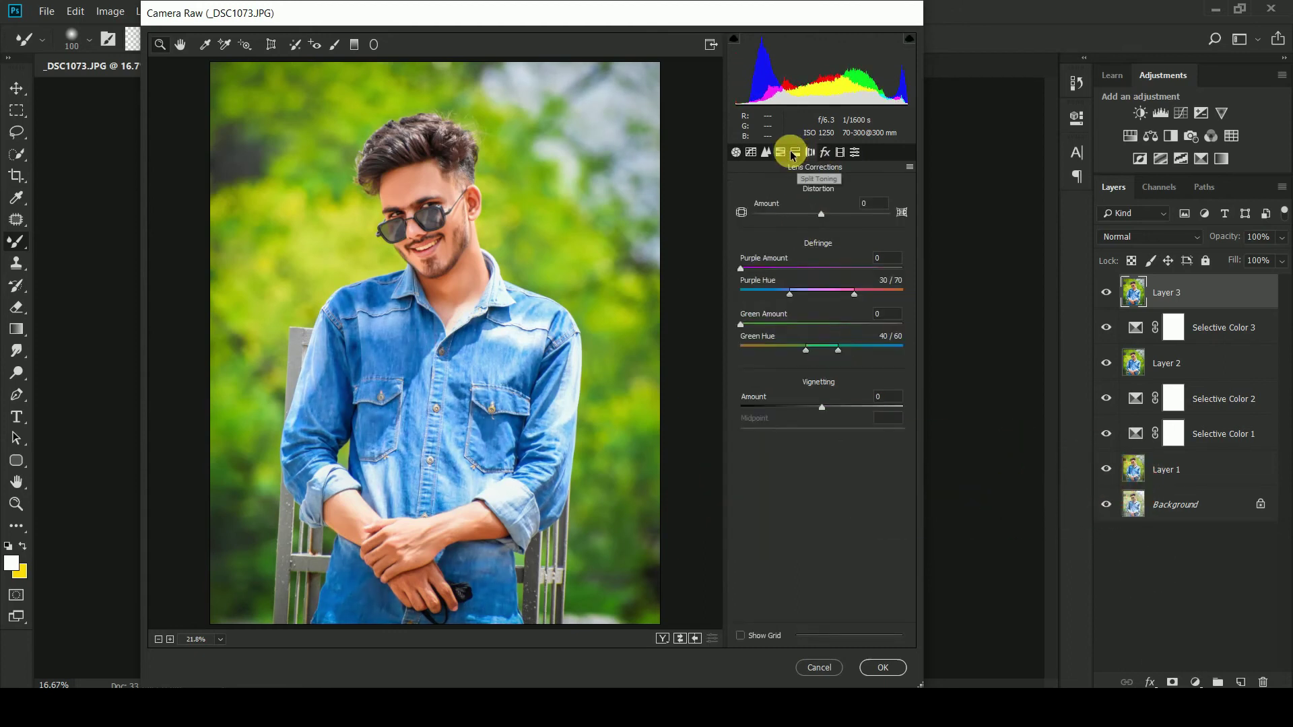
pyautogui.click(825, 152)
pyautogui.moveTo(820, 327); pyautogui.dragTo(799, 332)
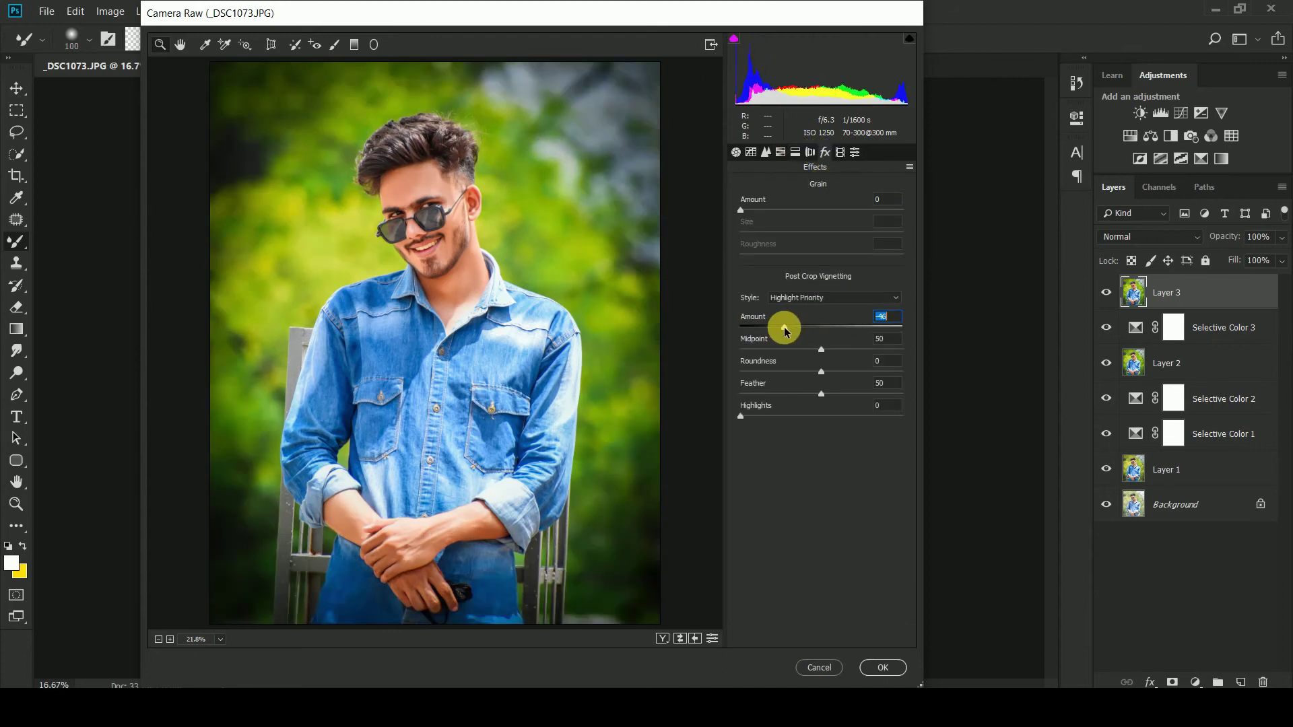
pyautogui.moveTo(797, 334); pyautogui.dragTo(804, 333)
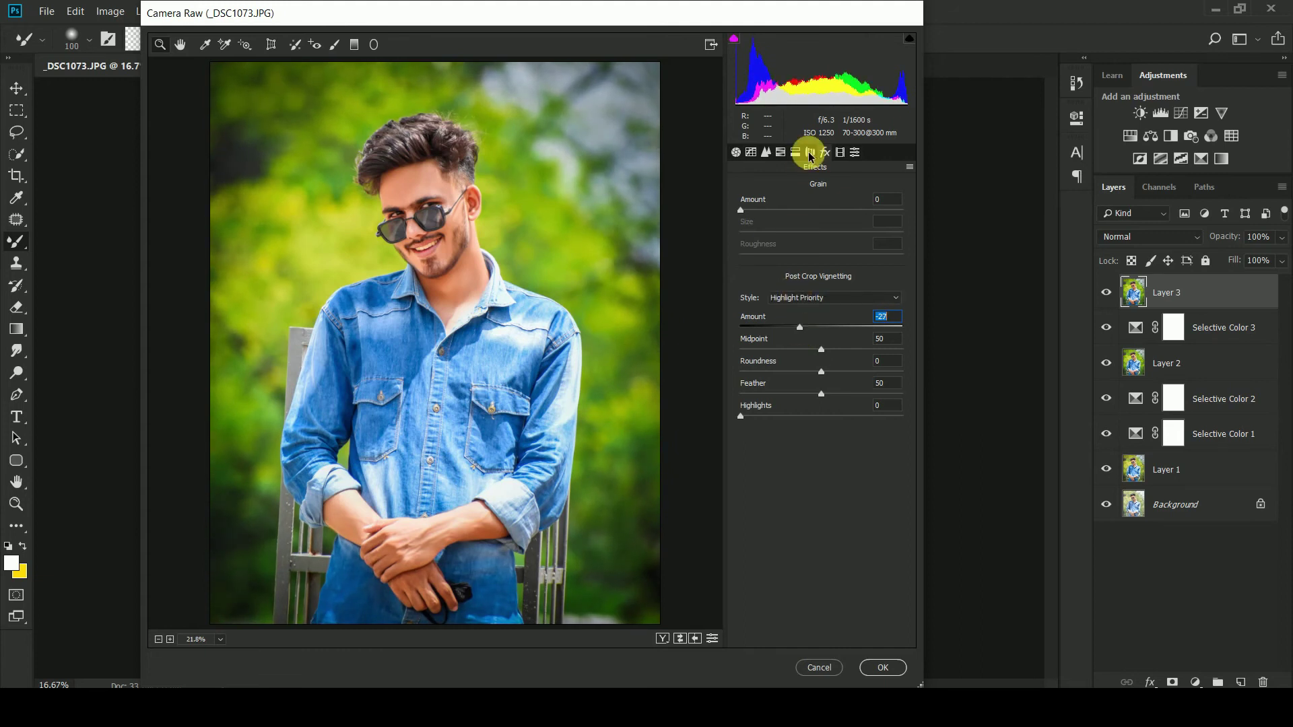
# Set sharpening Amount 46 and Luminance noise reduction 10, then apply the grade to Layer 3
pyautogui.click(781, 153)
pyautogui.click(795, 152)
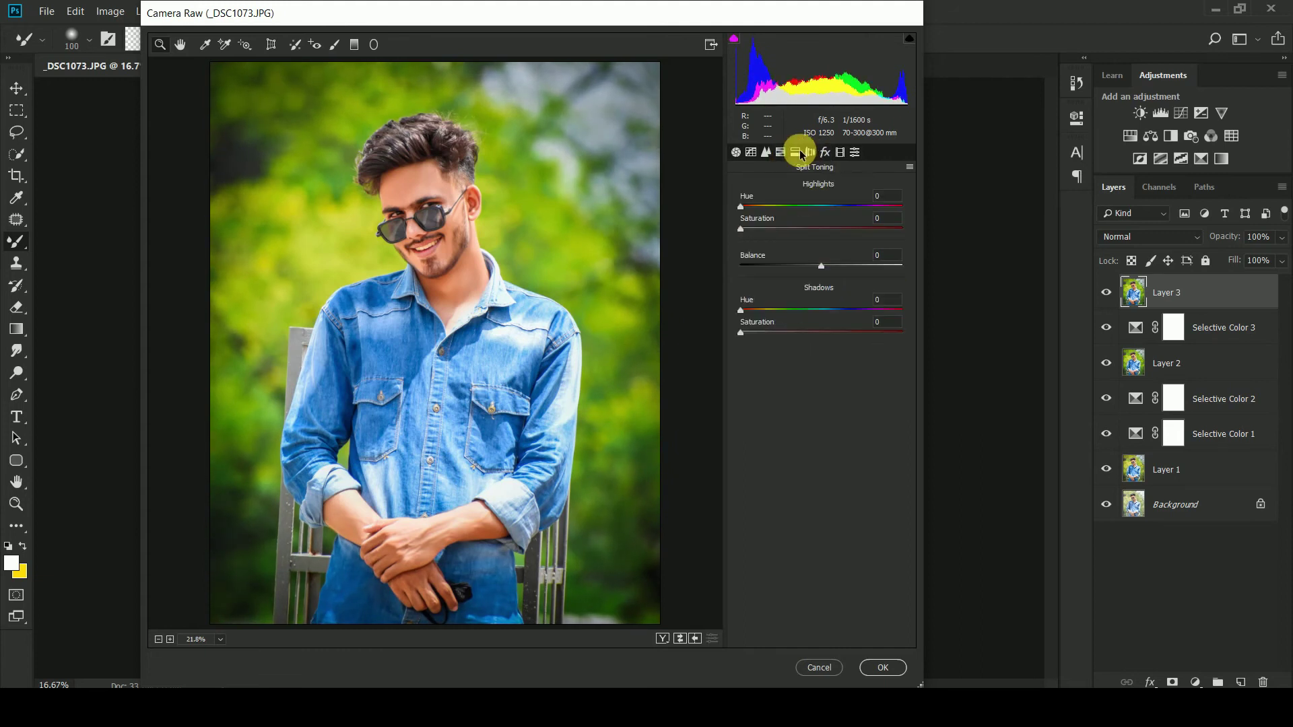
pyautogui.click(765, 152)
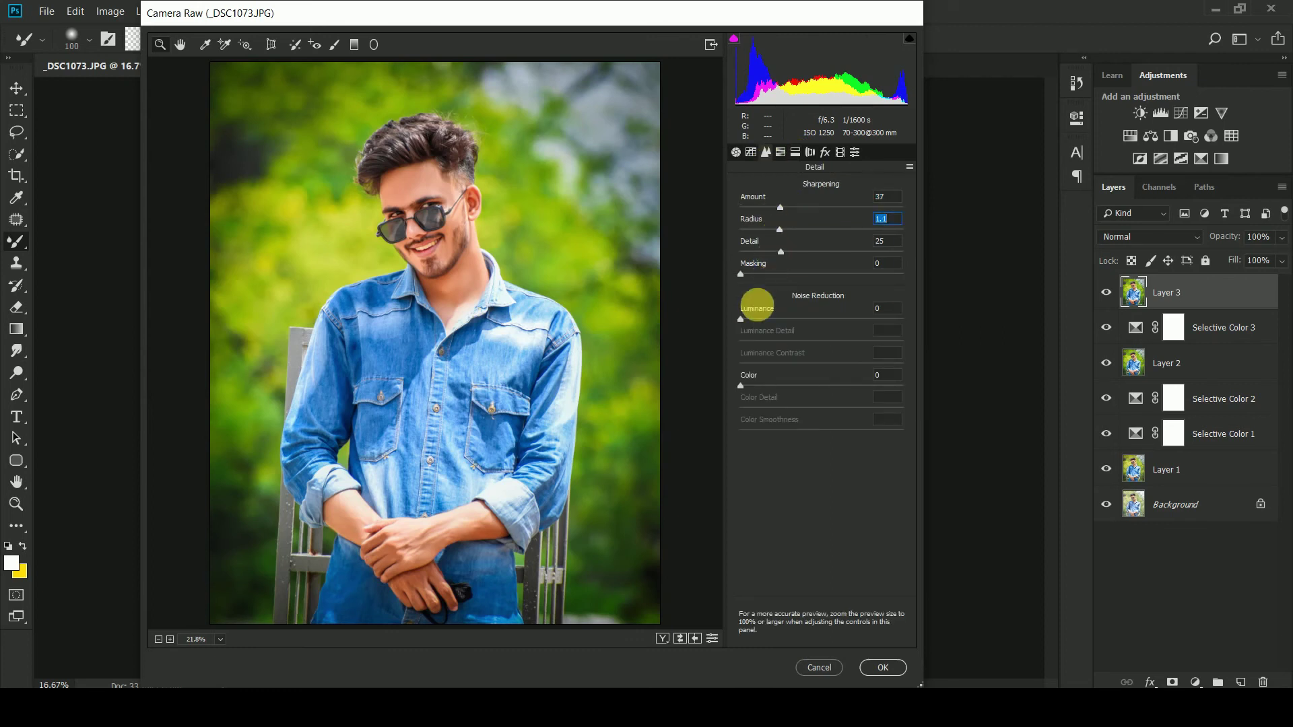
pyautogui.click(772, 321)
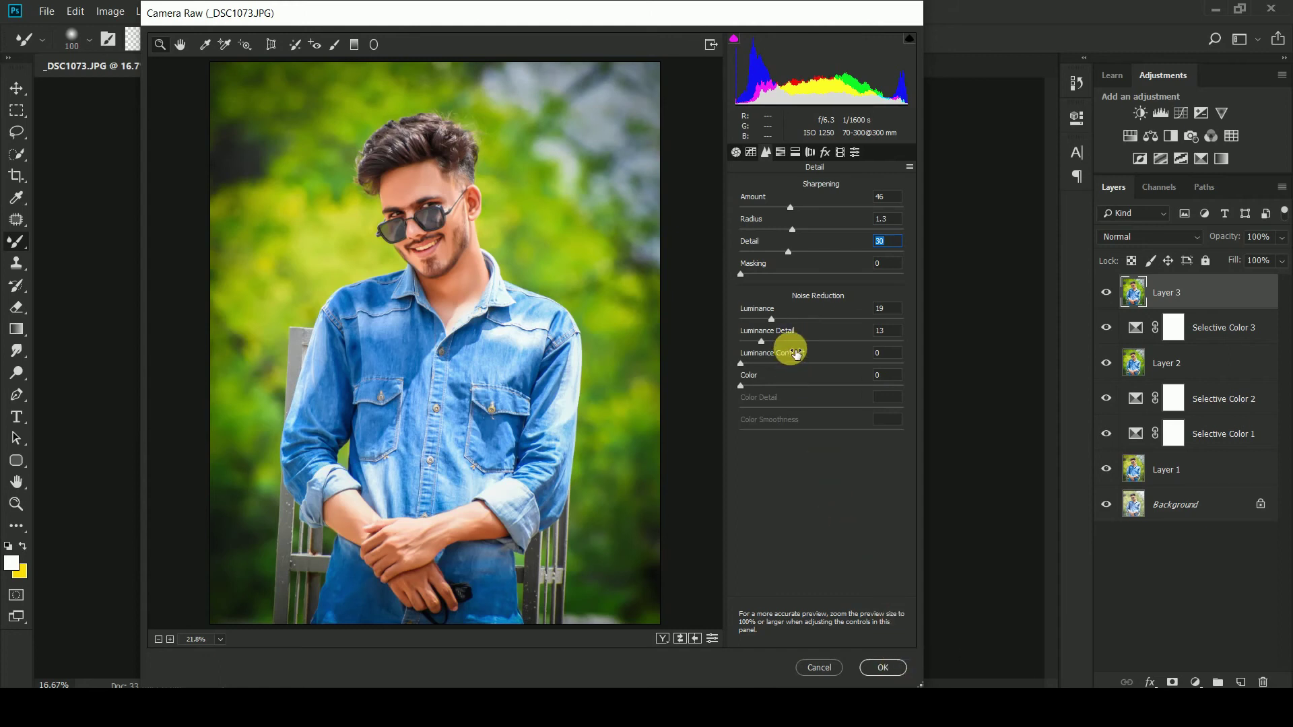
pyautogui.moveTo(757, 342); pyautogui.dragTo(756, 342)
pyautogui.click(889, 667)
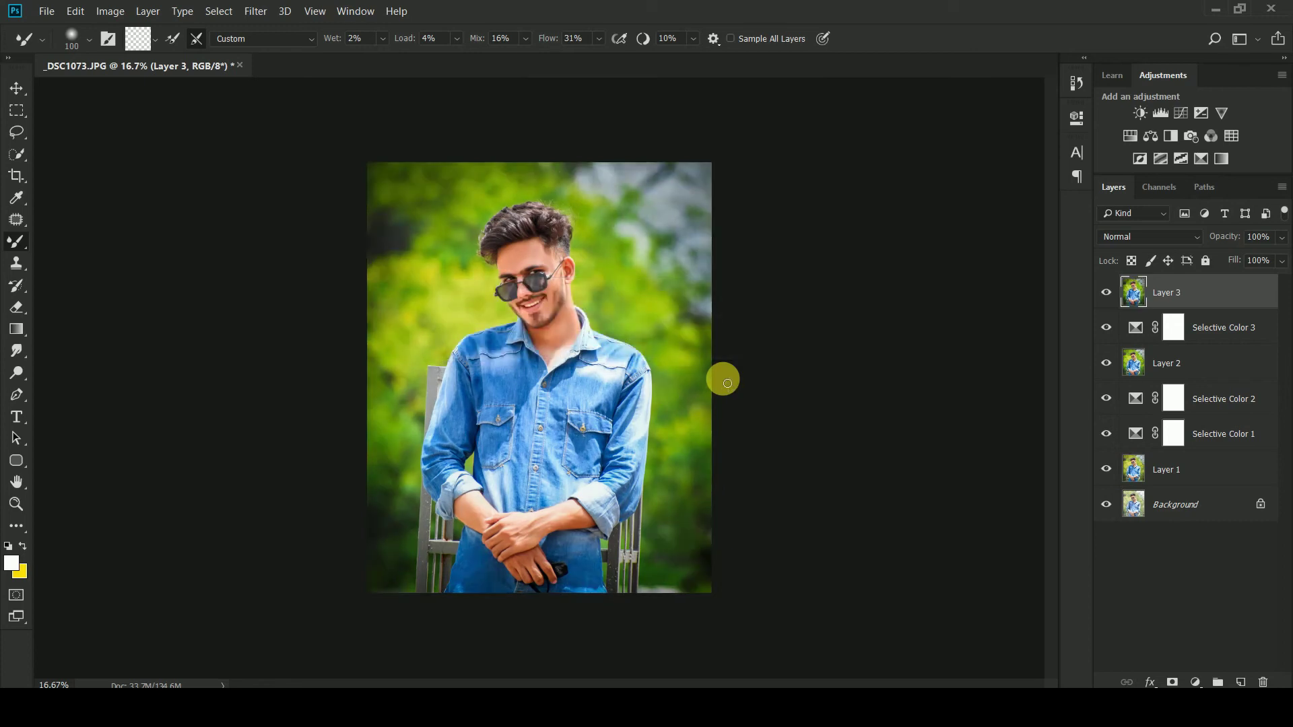
# Create a new empty Layer 4 above Layer 3
pyautogui.hotkey('ctrl', '+')
pyautogui.hotkey('ctrl', '+')
pyautogui.hotkey('ctrl', '+')
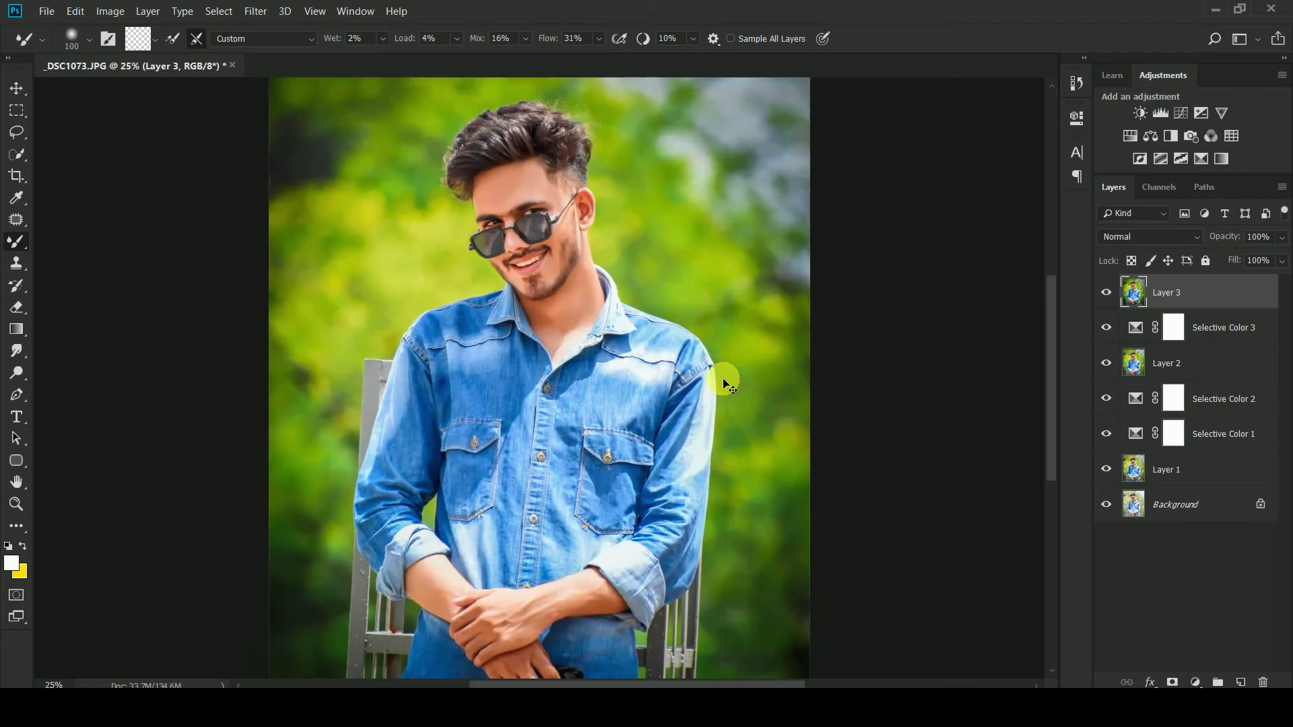
pyautogui.scroll(3, 736, 392)
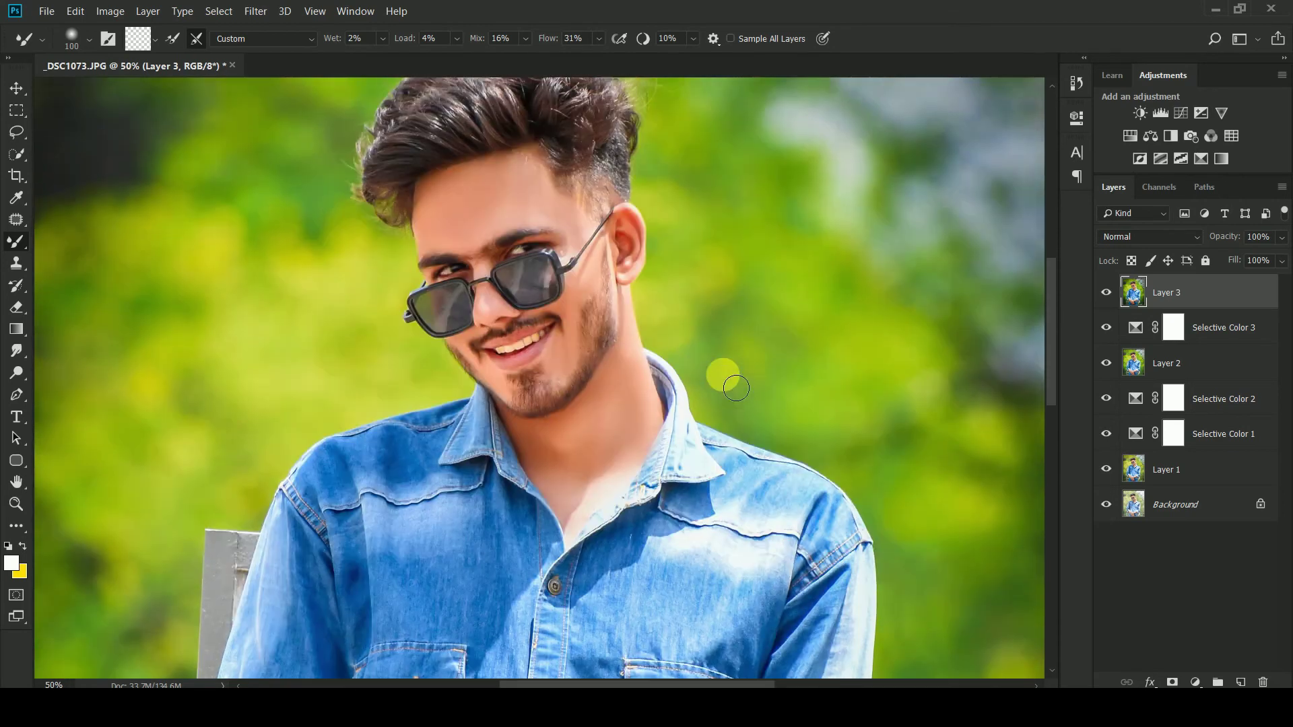
pyautogui.scroll(3, 736, 377)
pyautogui.hotkey('ctrl', '-')
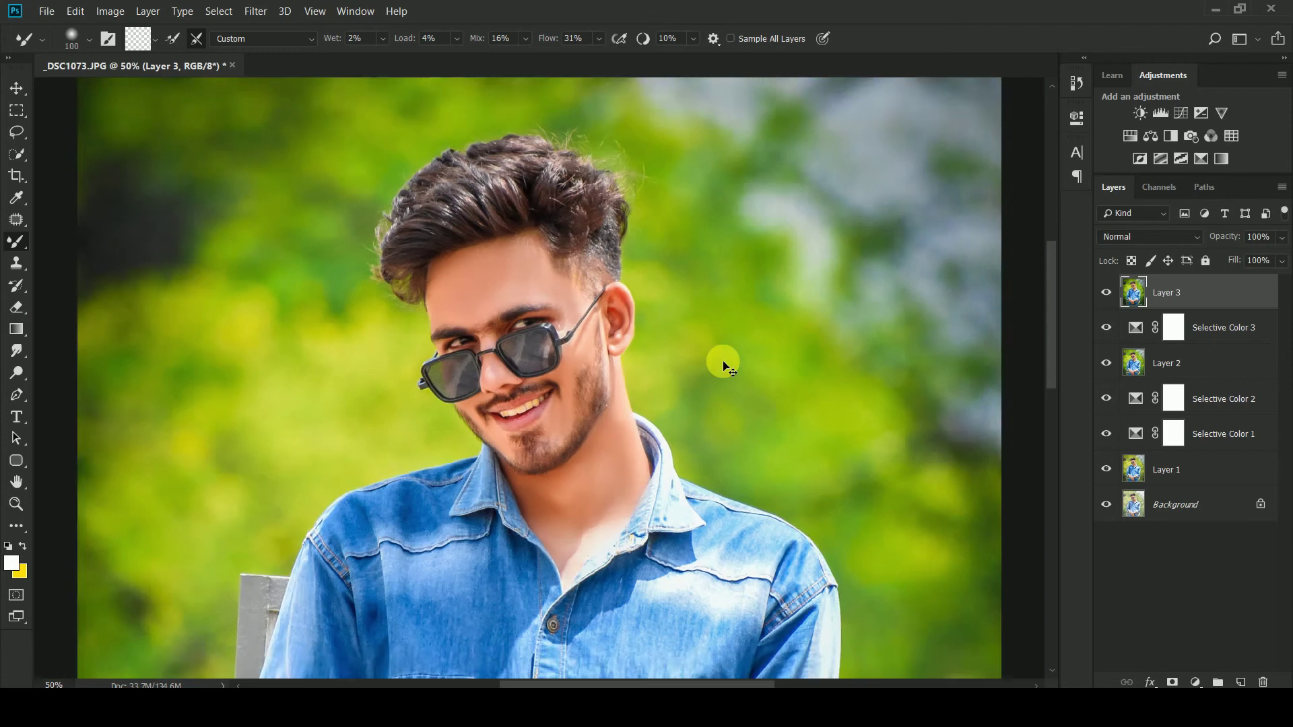
pyautogui.hotkey('ctrl', '-')
pyautogui.hotkey('ctrl', '+')
pyautogui.hotkey('ctrl', '-')
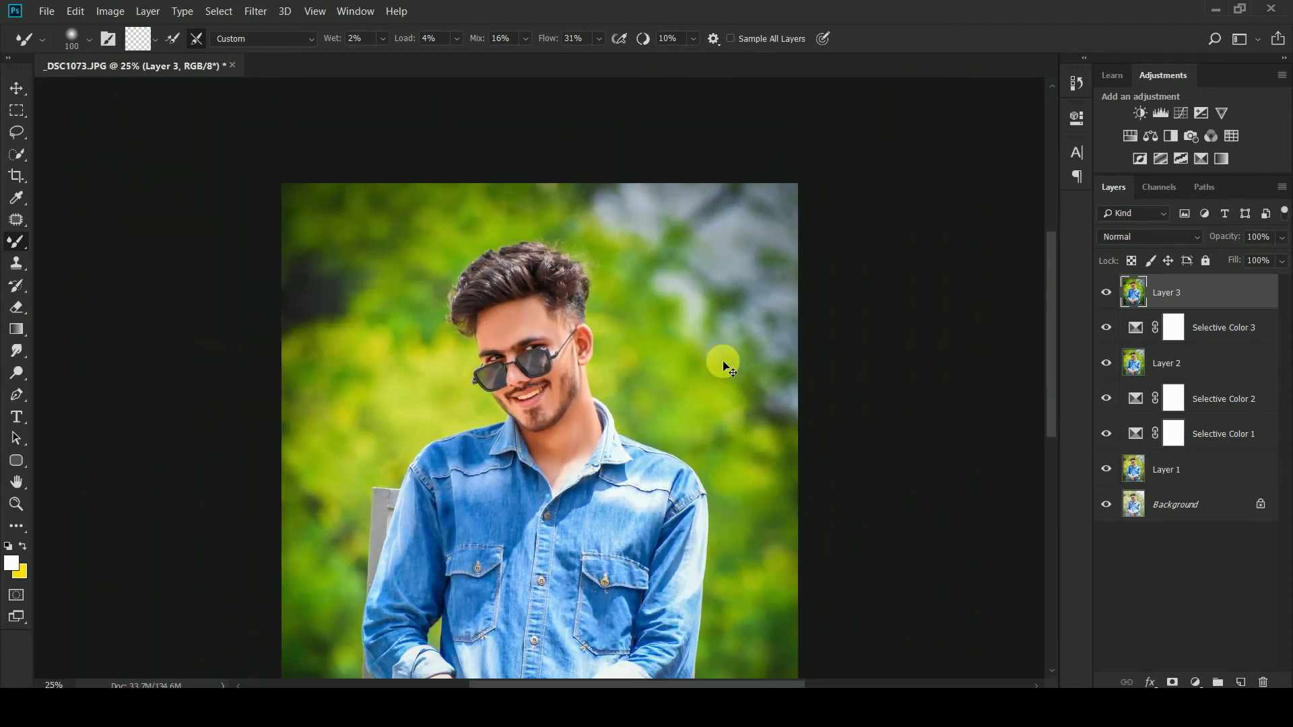
pyautogui.hotkey('ctrl', '-')
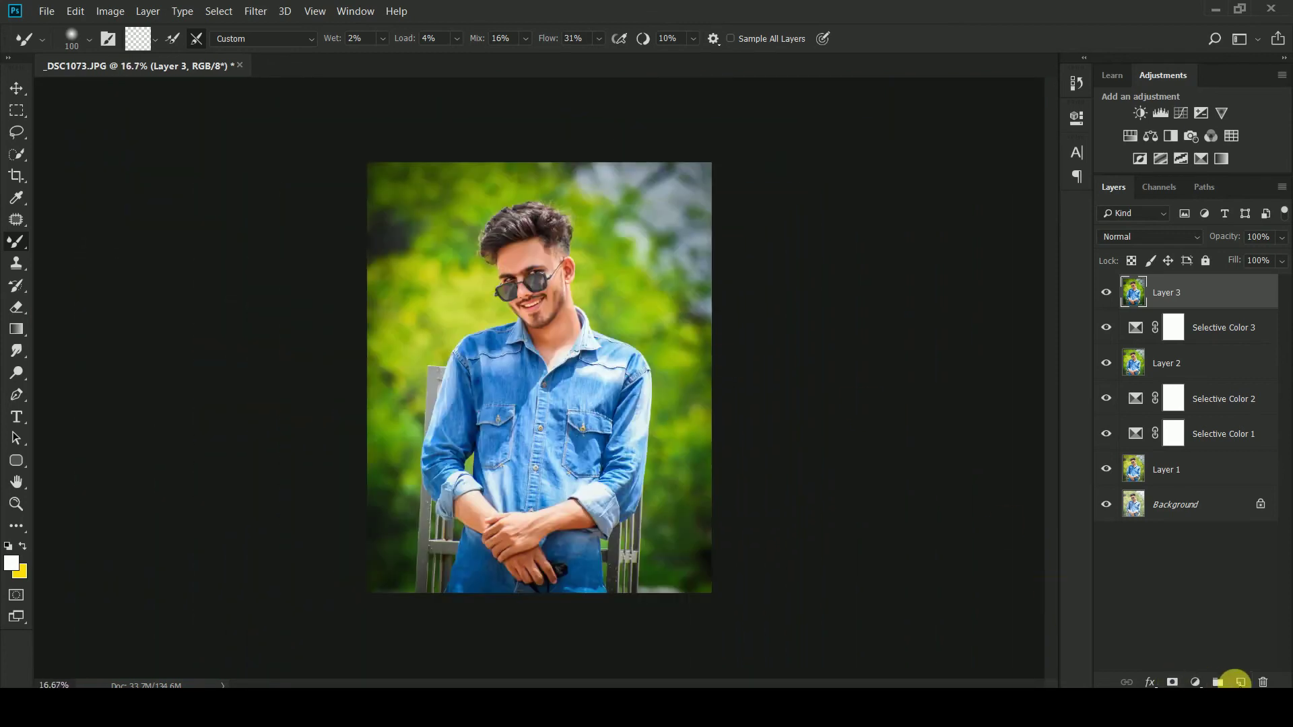
pyautogui.click(1240, 682)
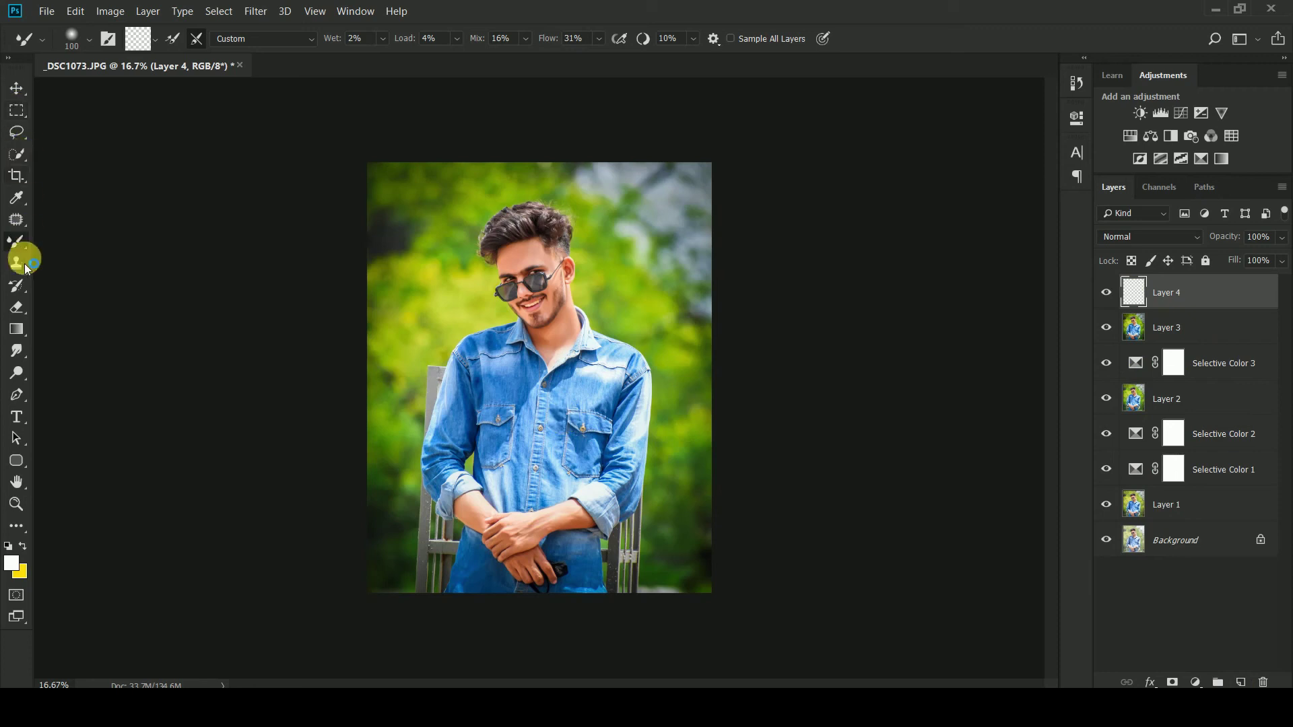
# Paint white over the head with a 1900 px, 0%-hardness soft brush and move it upward
pyautogui.moveTo(19, 248); pyautogui.dragTo(70, 248)
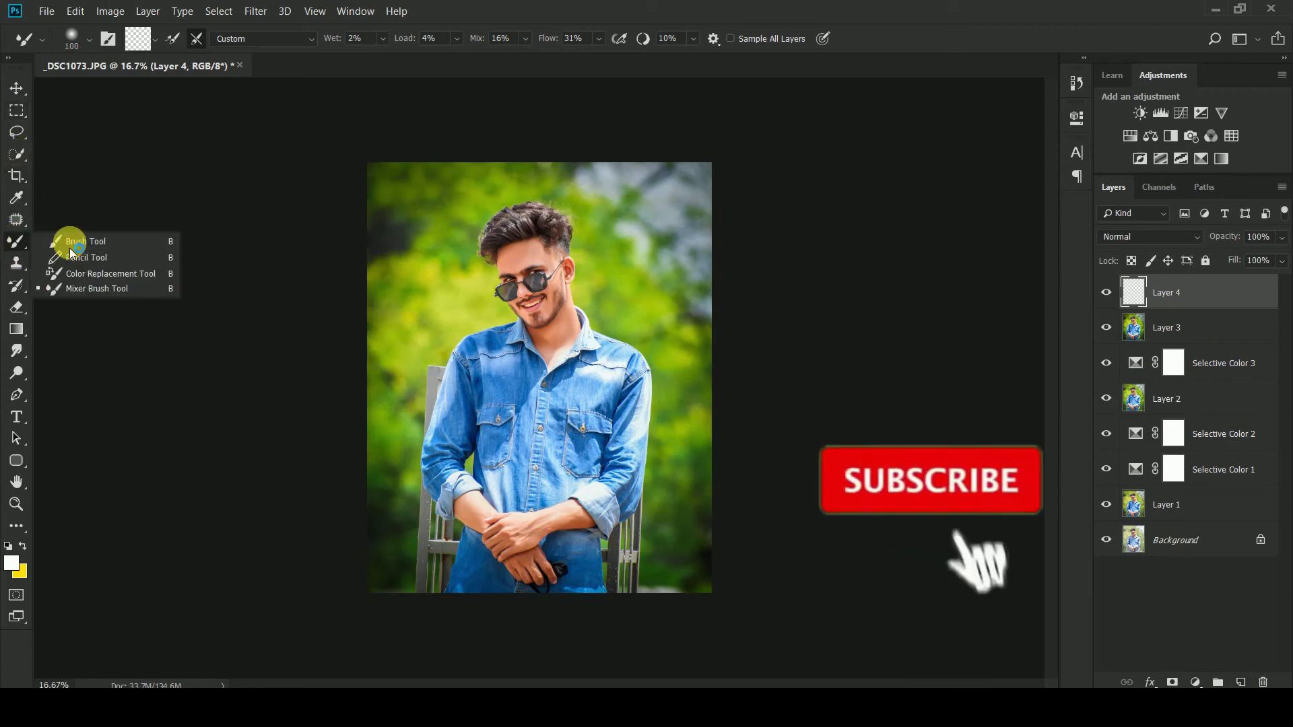
pyautogui.rightClick(534, 250)
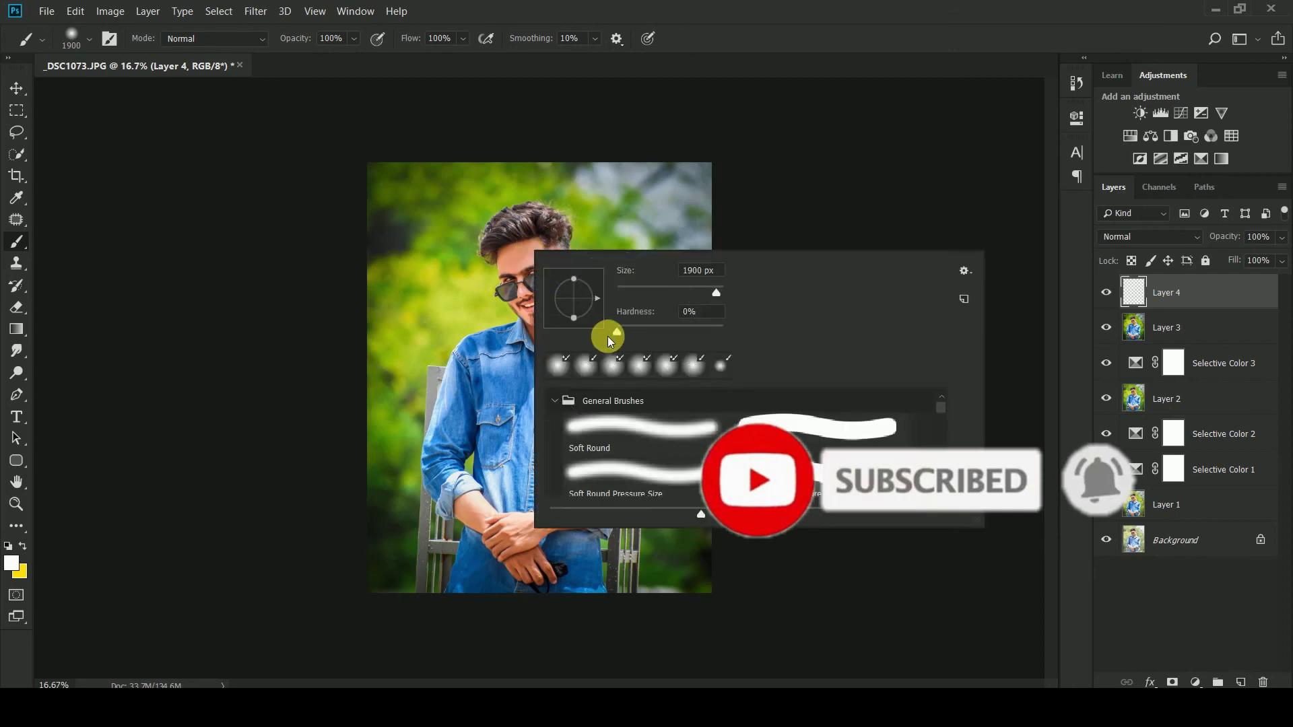
pyautogui.click(534, 226)
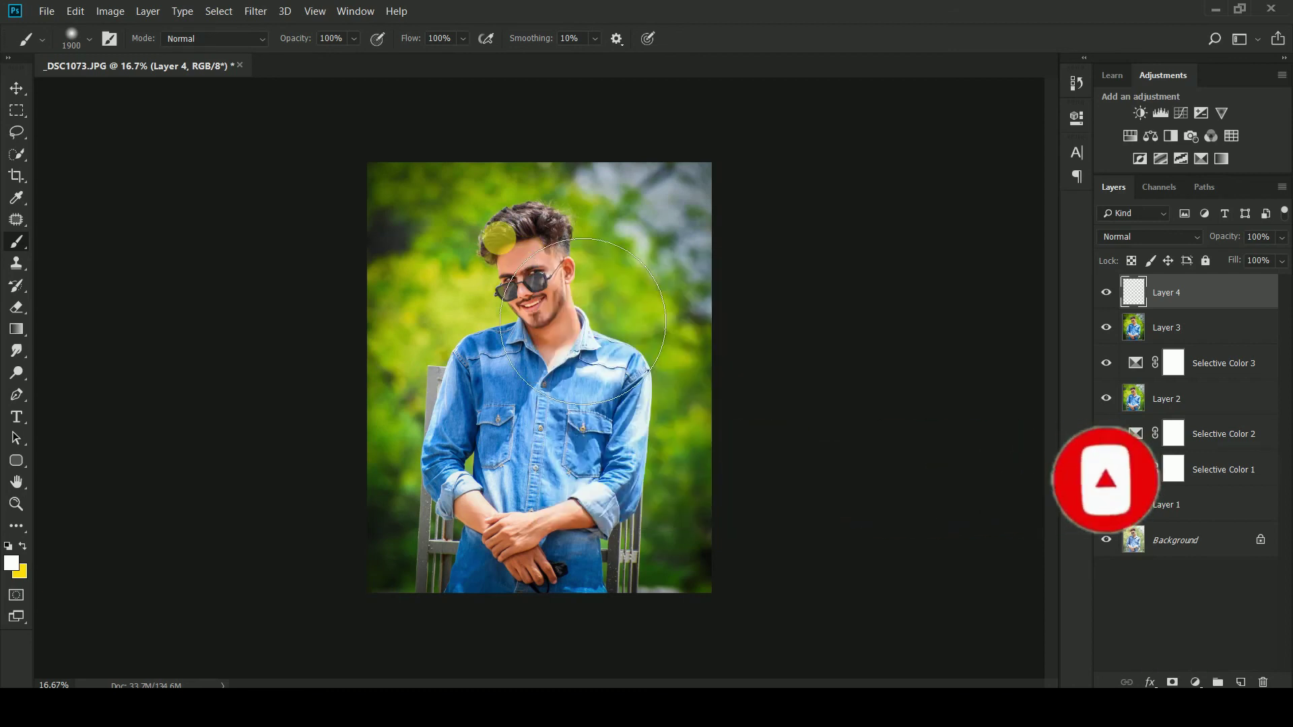
pyautogui.click(502, 222)
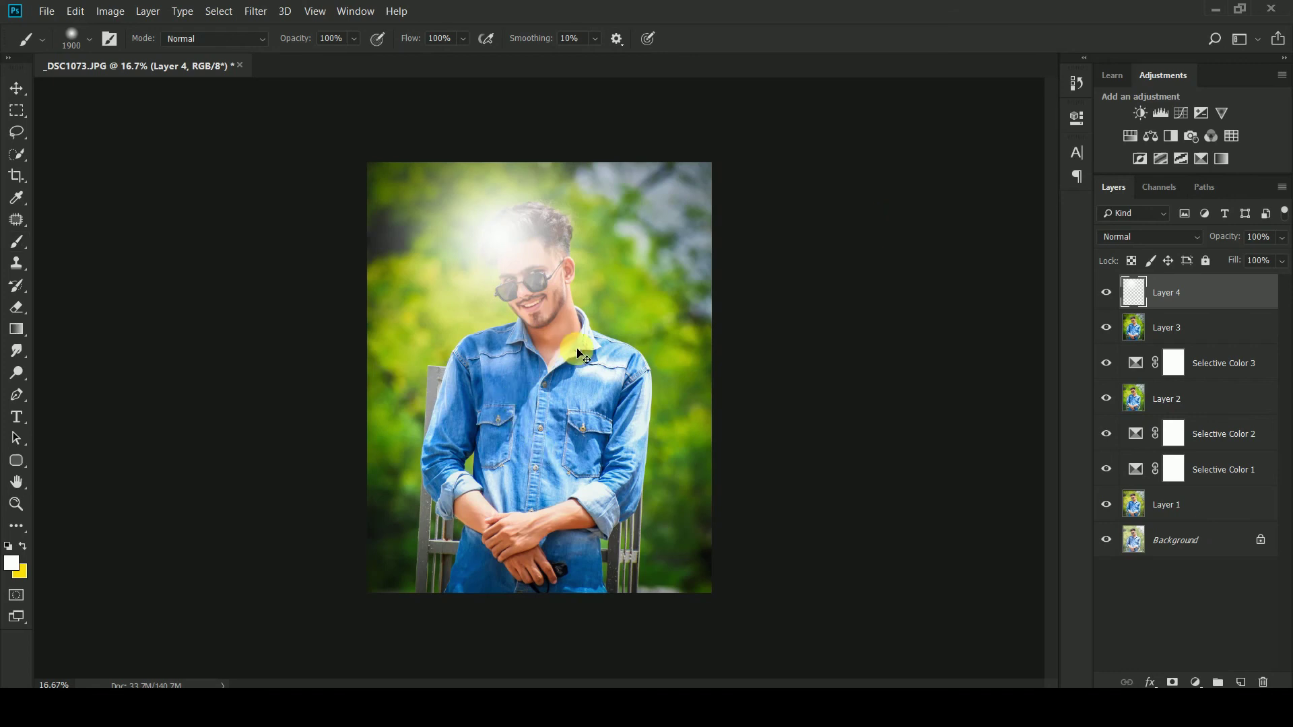
pyautogui.hotkey('ctrl', 't')
pyautogui.moveTo(591, 364); pyautogui.dragTo(589, 244)
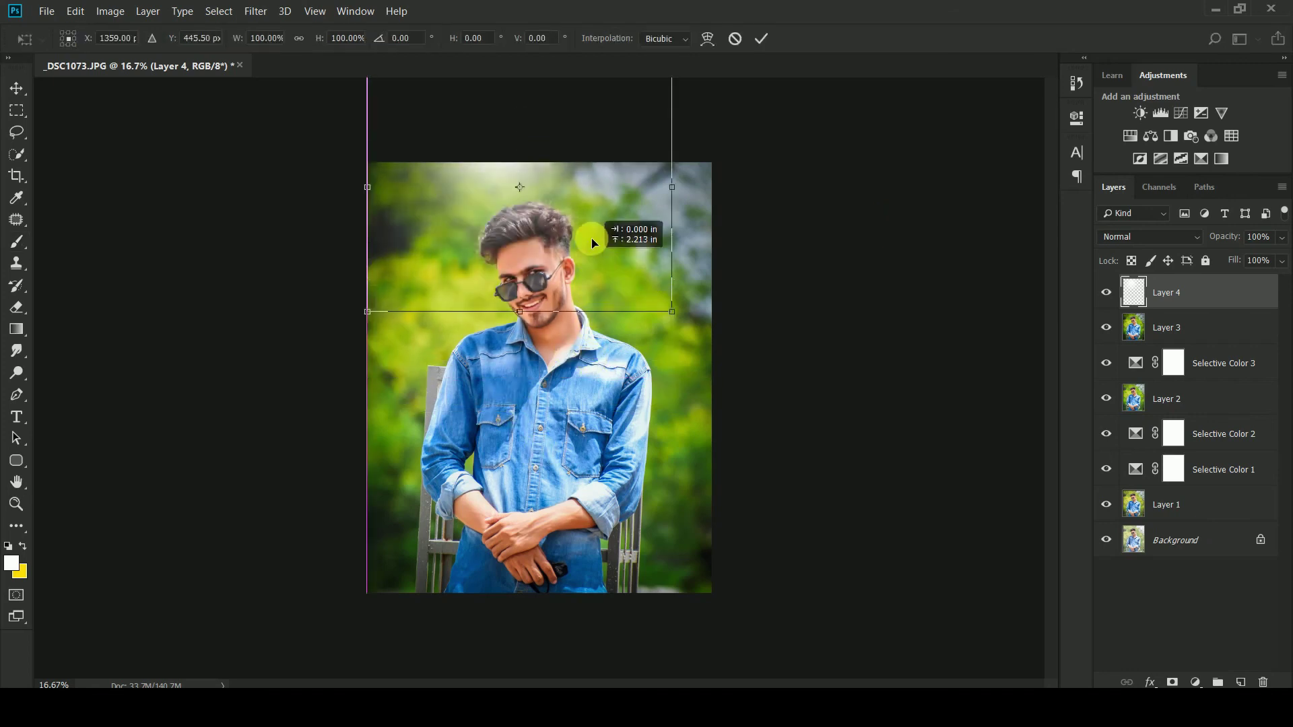
# Scale and reposition the glow so it sits along the top edge of the image
pyautogui.moveTo(672, 291); pyautogui.dragTo(834, 385)
pyautogui.moveTo(629, 297)
pyautogui.mouseDown()
pyautogui.moveTo(608, 271)
pyautogui.moveTo(631, 208)
pyautogui.mouseUp()
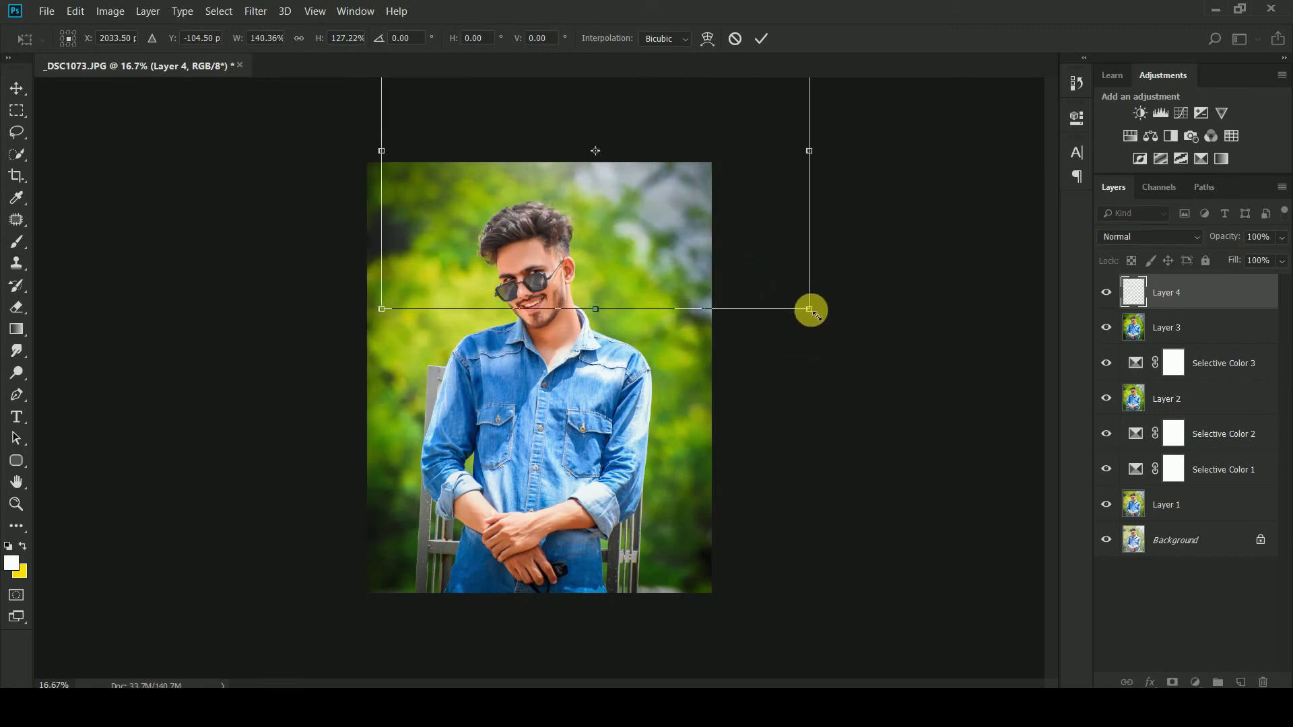
pyautogui.moveTo(810, 309); pyautogui.dragTo(714, 256)
pyautogui.moveTo(626, 216)
pyautogui.mouseDown()
pyautogui.moveTo(646, 256)
pyautogui.moveTo(563, 227)
pyautogui.moveTo(522, 269)
pyautogui.moveTo(560, 255)
pyautogui.moveTo(648, 258)
pyautogui.moveTo(519, 226)
pyautogui.moveTo(519, 273)
pyautogui.moveTo(521, 242)
pyautogui.moveTo(509, 261)
pyautogui.mouseUp()
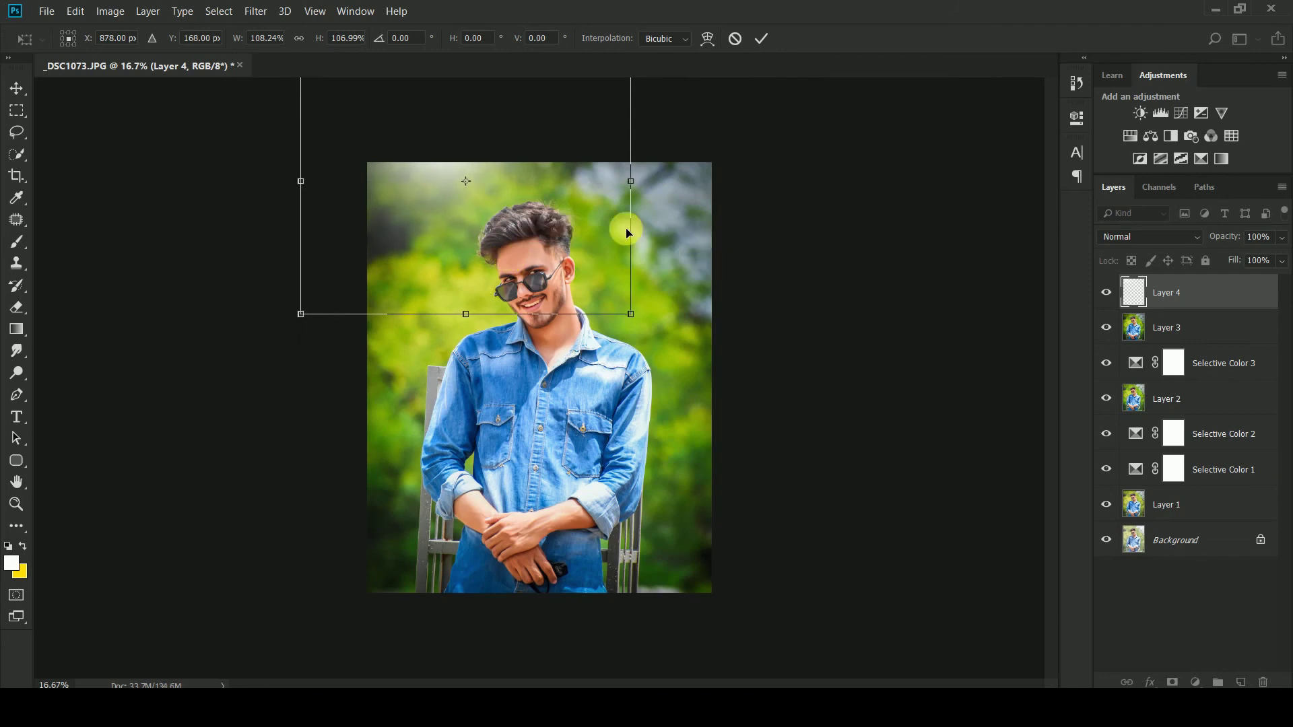
pyautogui.moveTo(630, 183); pyautogui.dragTo(681, 184)
pyautogui.moveTo(609, 239)
pyautogui.mouseDown()
pyautogui.moveTo(609, 216)
pyautogui.moveTo(721, 241)
pyautogui.moveTo(538, 231)
pyautogui.moveTo(566, 228)
pyautogui.mouseUp()
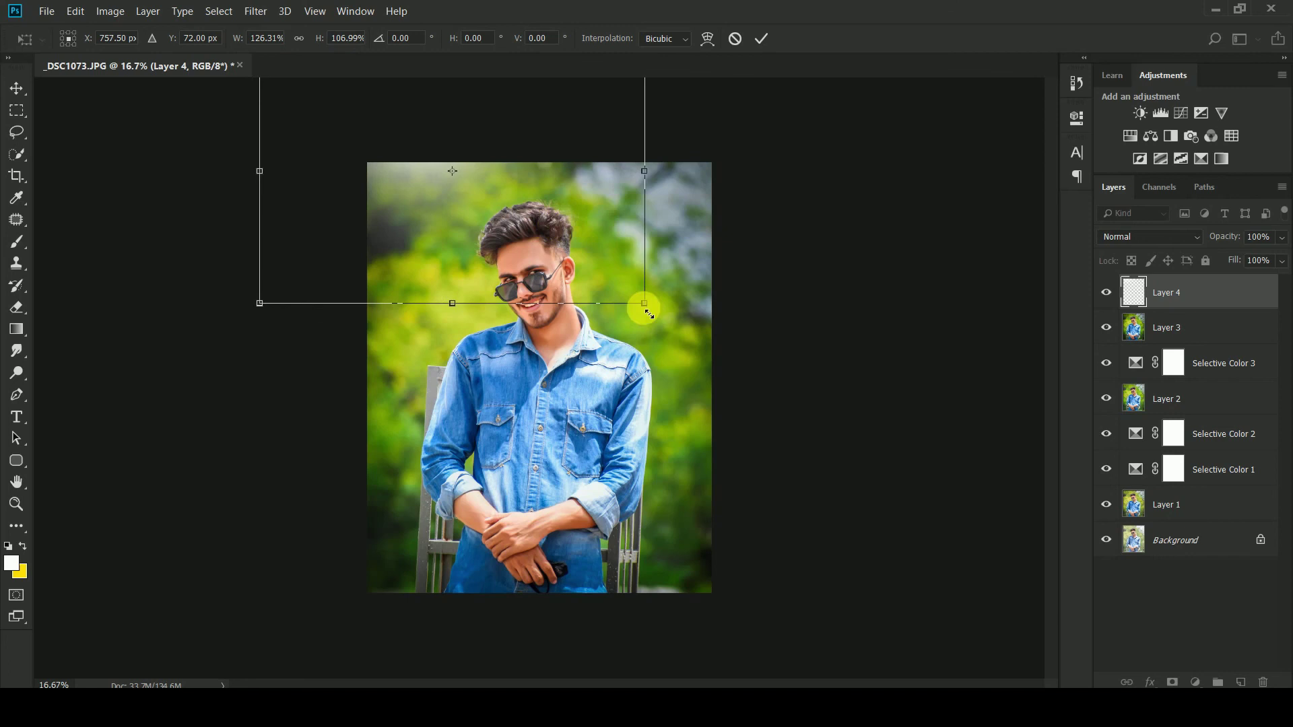
pyautogui.moveTo(645, 303); pyautogui.dragTo(577, 237)
pyautogui.moveTo(476, 196)
pyautogui.mouseDown()
pyautogui.moveTo(507, 253)
pyautogui.moveTo(527, 241)
pyautogui.mouseUp()
# Stretch the glow downward and widen it toward the left edge, then commit the transform
pyautogui.moveTo(475, 283); pyautogui.dragTo(475, 330)
pyautogui.moveTo(624, 203); pyautogui.dragTo(678, 202)
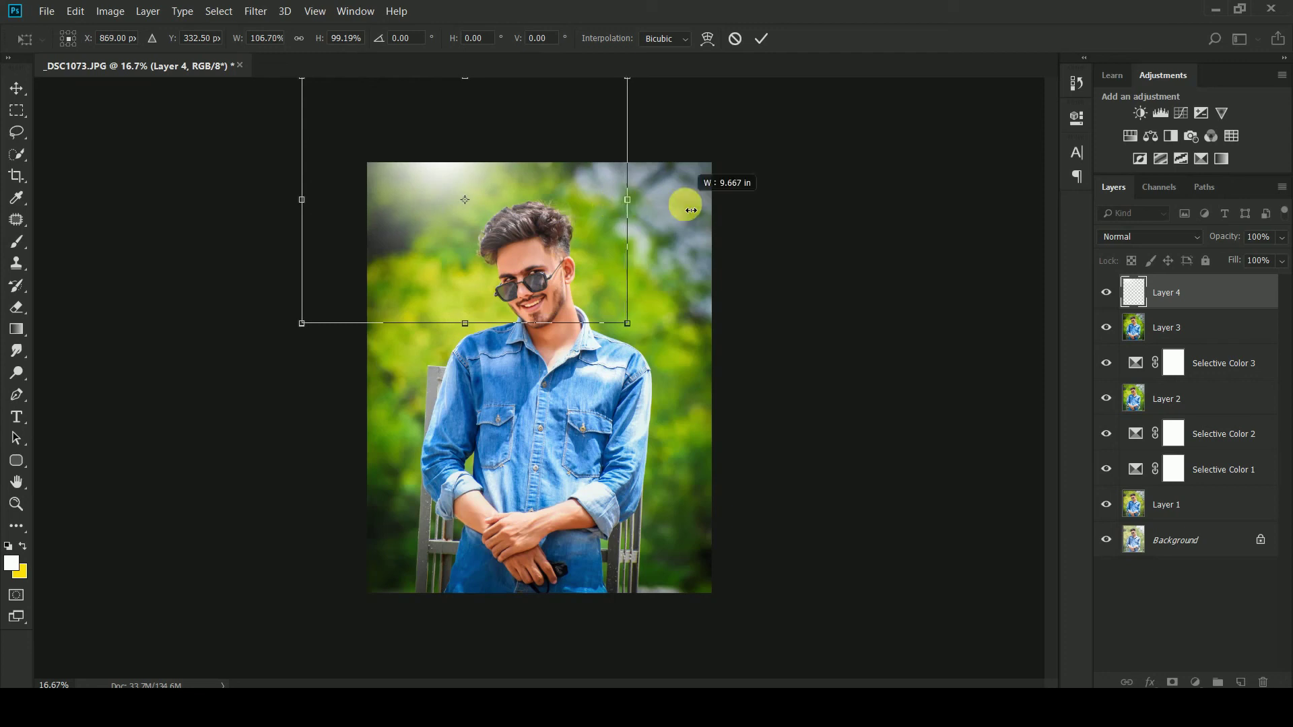
pyautogui.moveTo(508, 262); pyautogui.dragTo(469, 241)
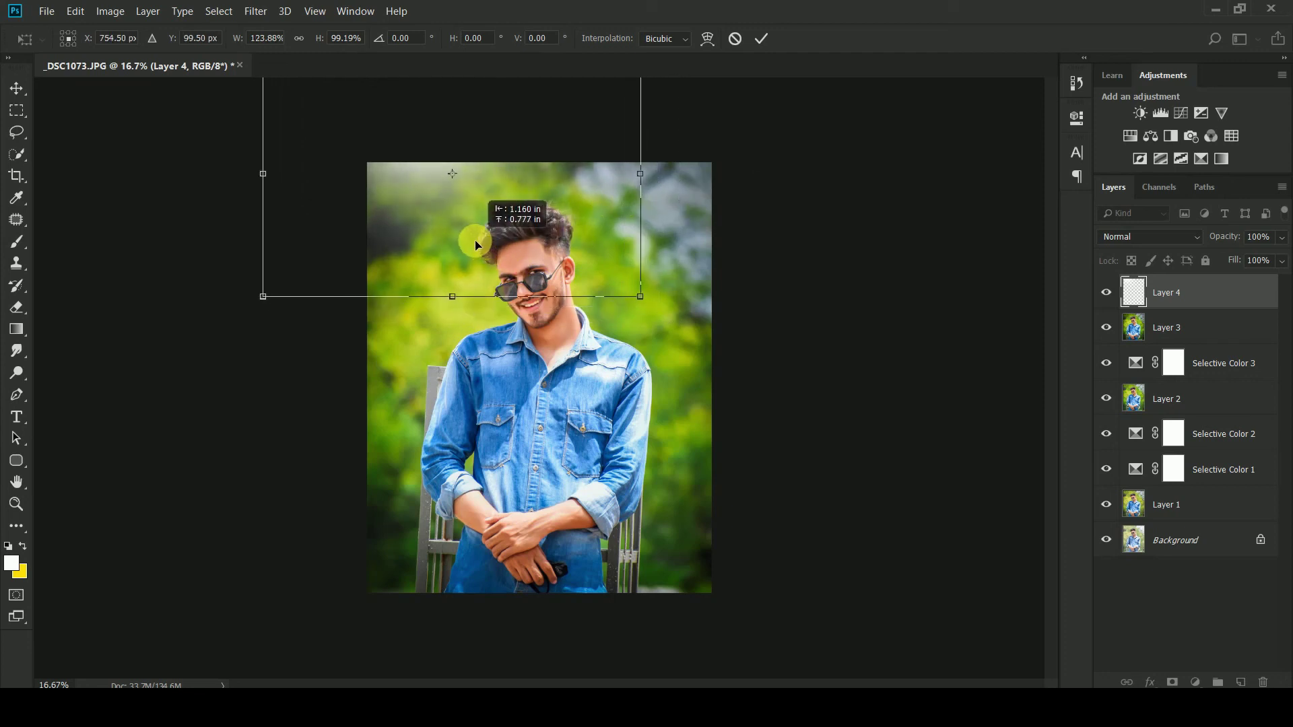
pyautogui.moveTo(643, 309); pyautogui.dragTo(569, 269)
pyautogui.moveTo(481, 247)
pyautogui.mouseDown()
pyautogui.moveTo(506, 264)
pyautogui.moveTo(522, 239)
pyautogui.mouseUp()
pyautogui.moveTo(321, 293); pyautogui.dragTo(272, 297)
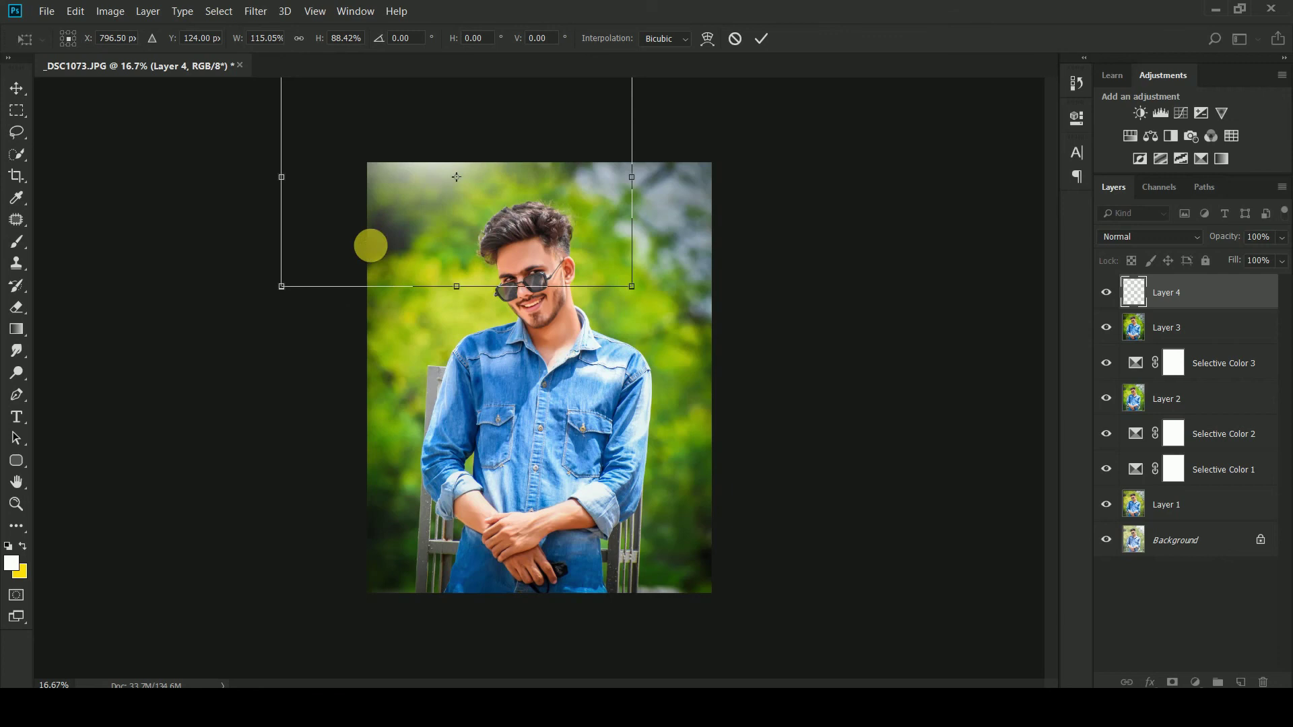
pyautogui.moveTo(369, 246); pyautogui.dragTo(406, 251)
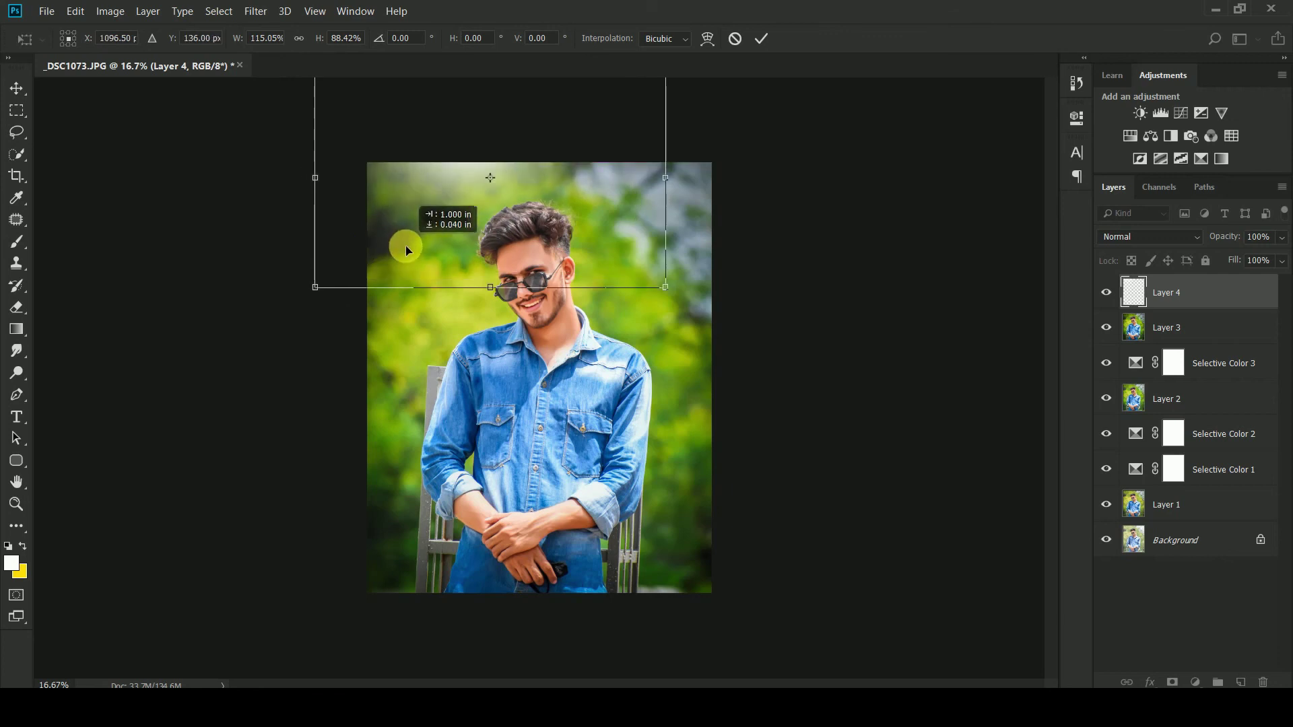
pyautogui.press('Return')
pyautogui.press('b')
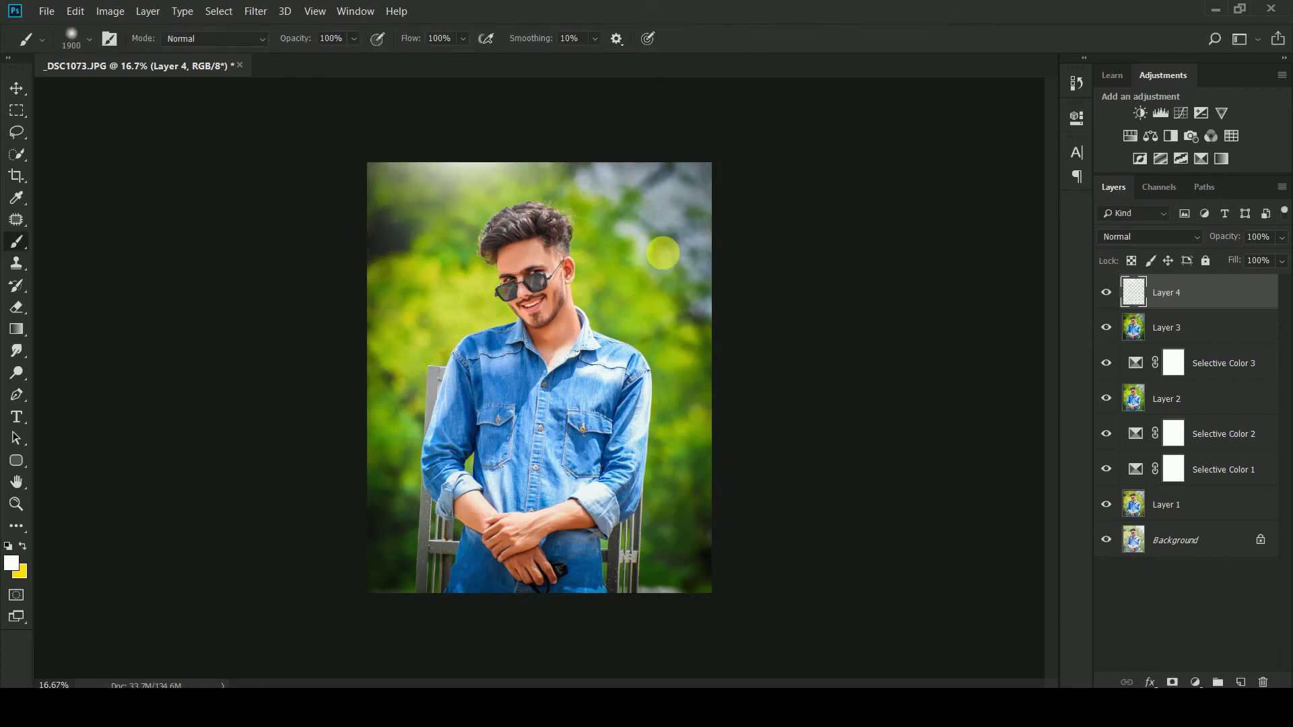
# Set Layer 4's opacity to 75% and zoom in to check the softened glow
pyautogui.click(1281, 237)
pyautogui.moveTo(1261, 255); pyautogui.dragTo(1251, 258)
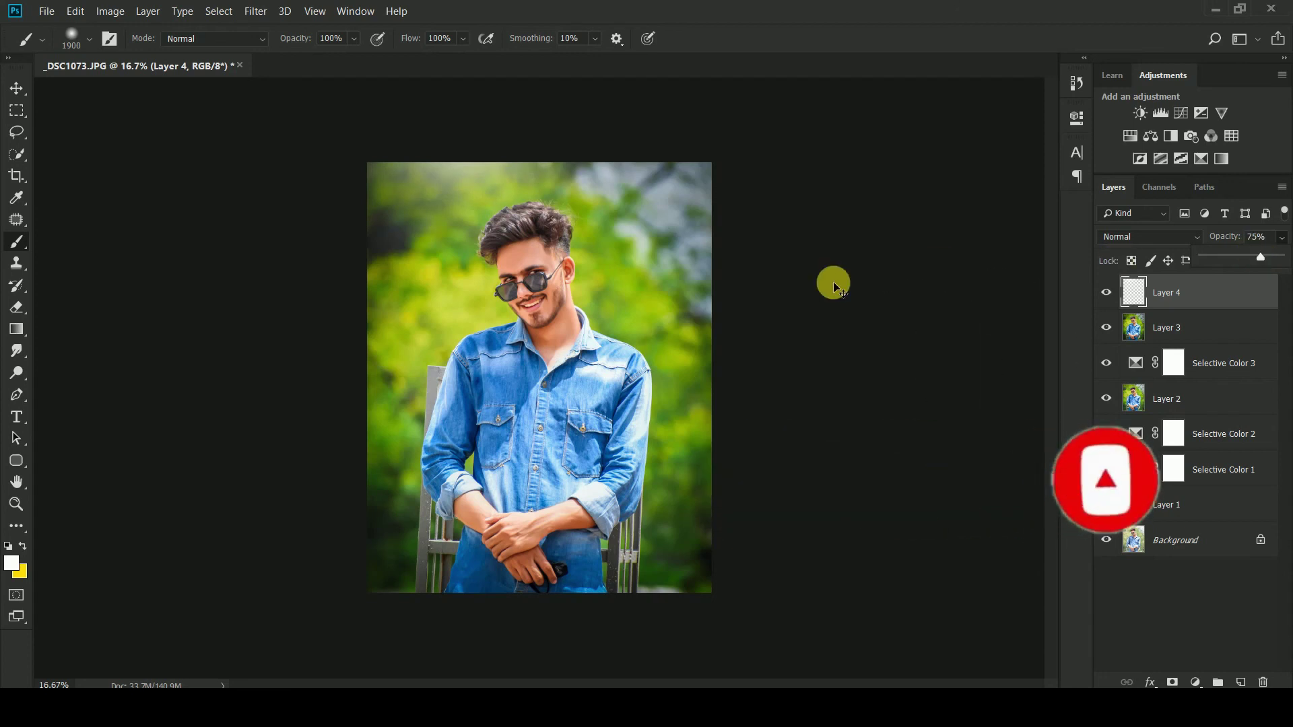
pyautogui.hotkey('ctrl', '+')
pyautogui.hotkey('ctrl', '-')
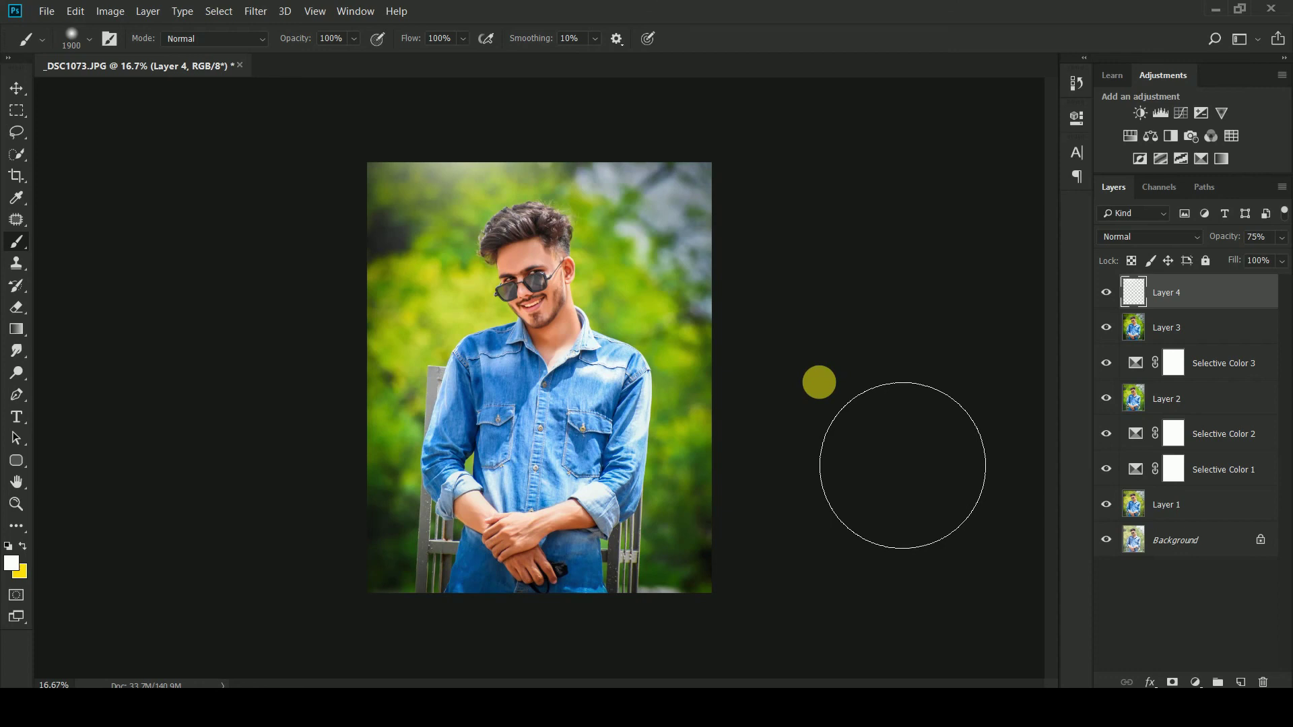
pyautogui.click(46, 11)
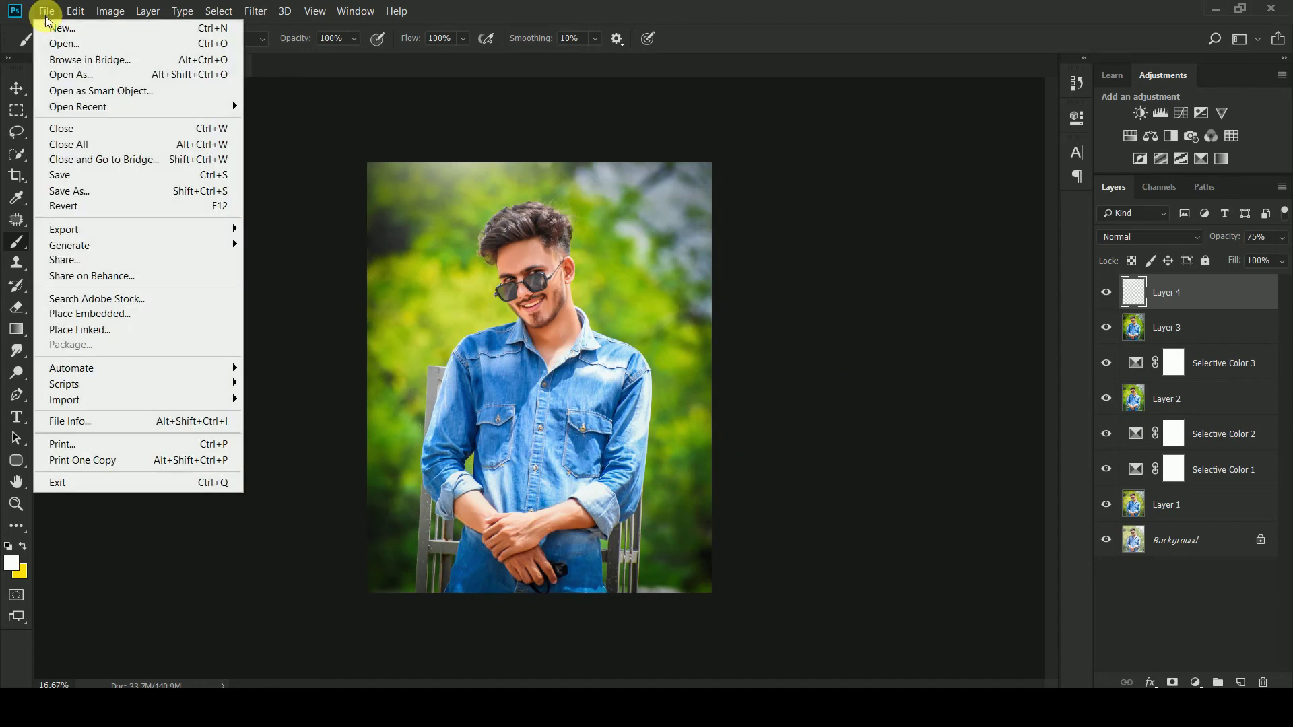